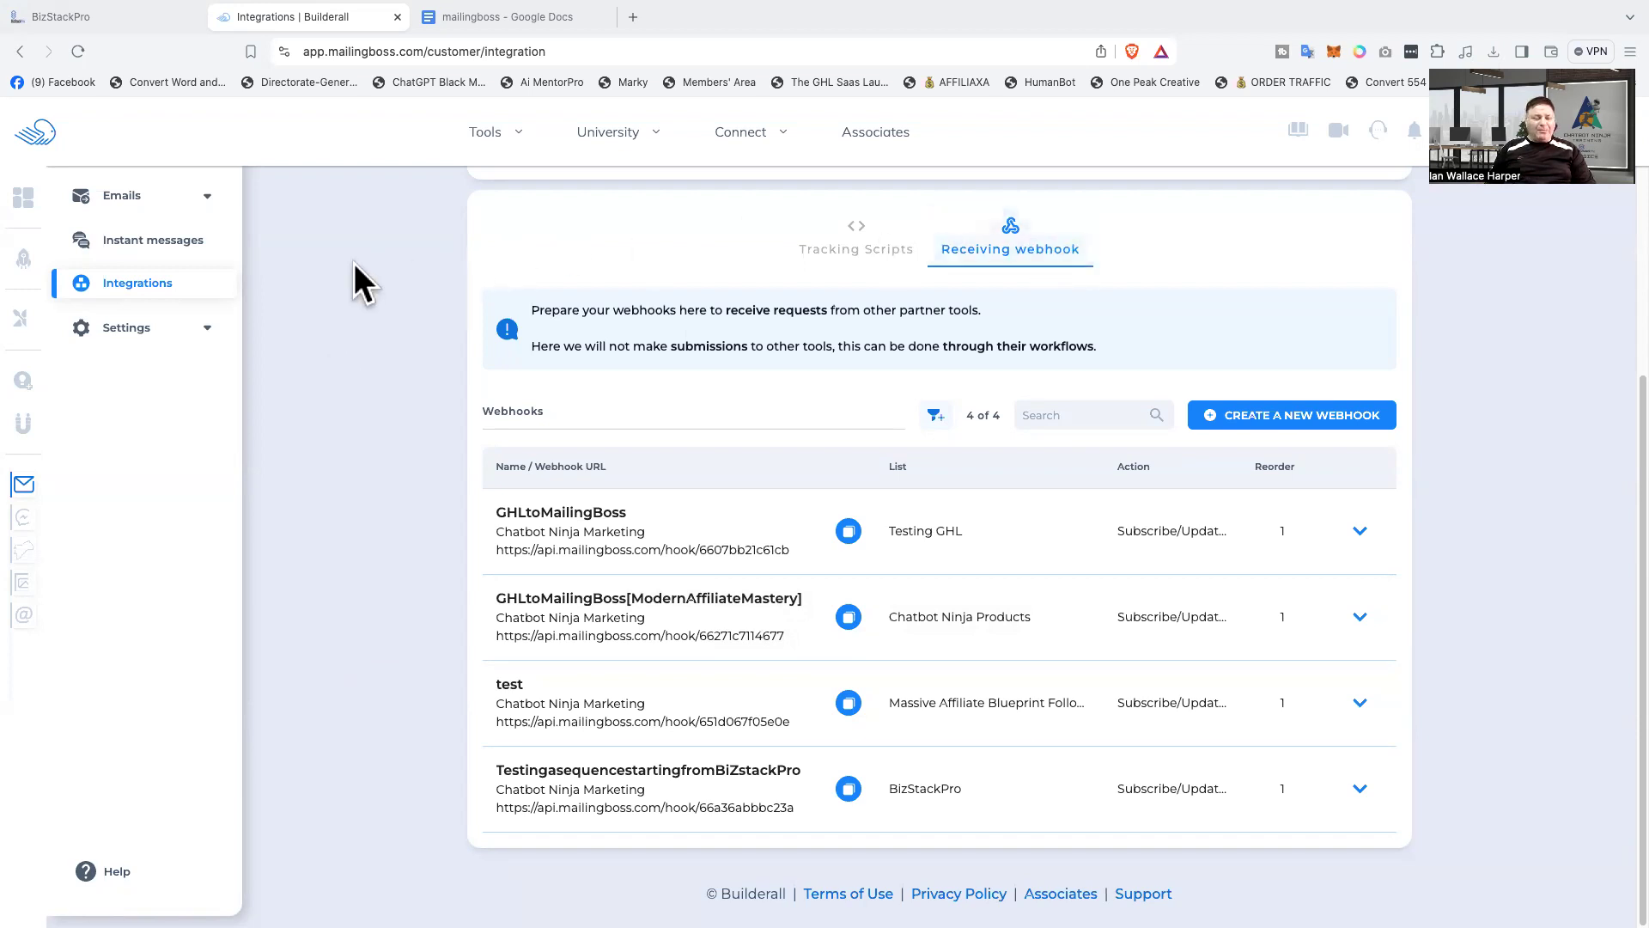
- Look over the tracking scripts and the receiving webhooks on the MailingBoss Integrations page
scroll(100, 340, up, 5)
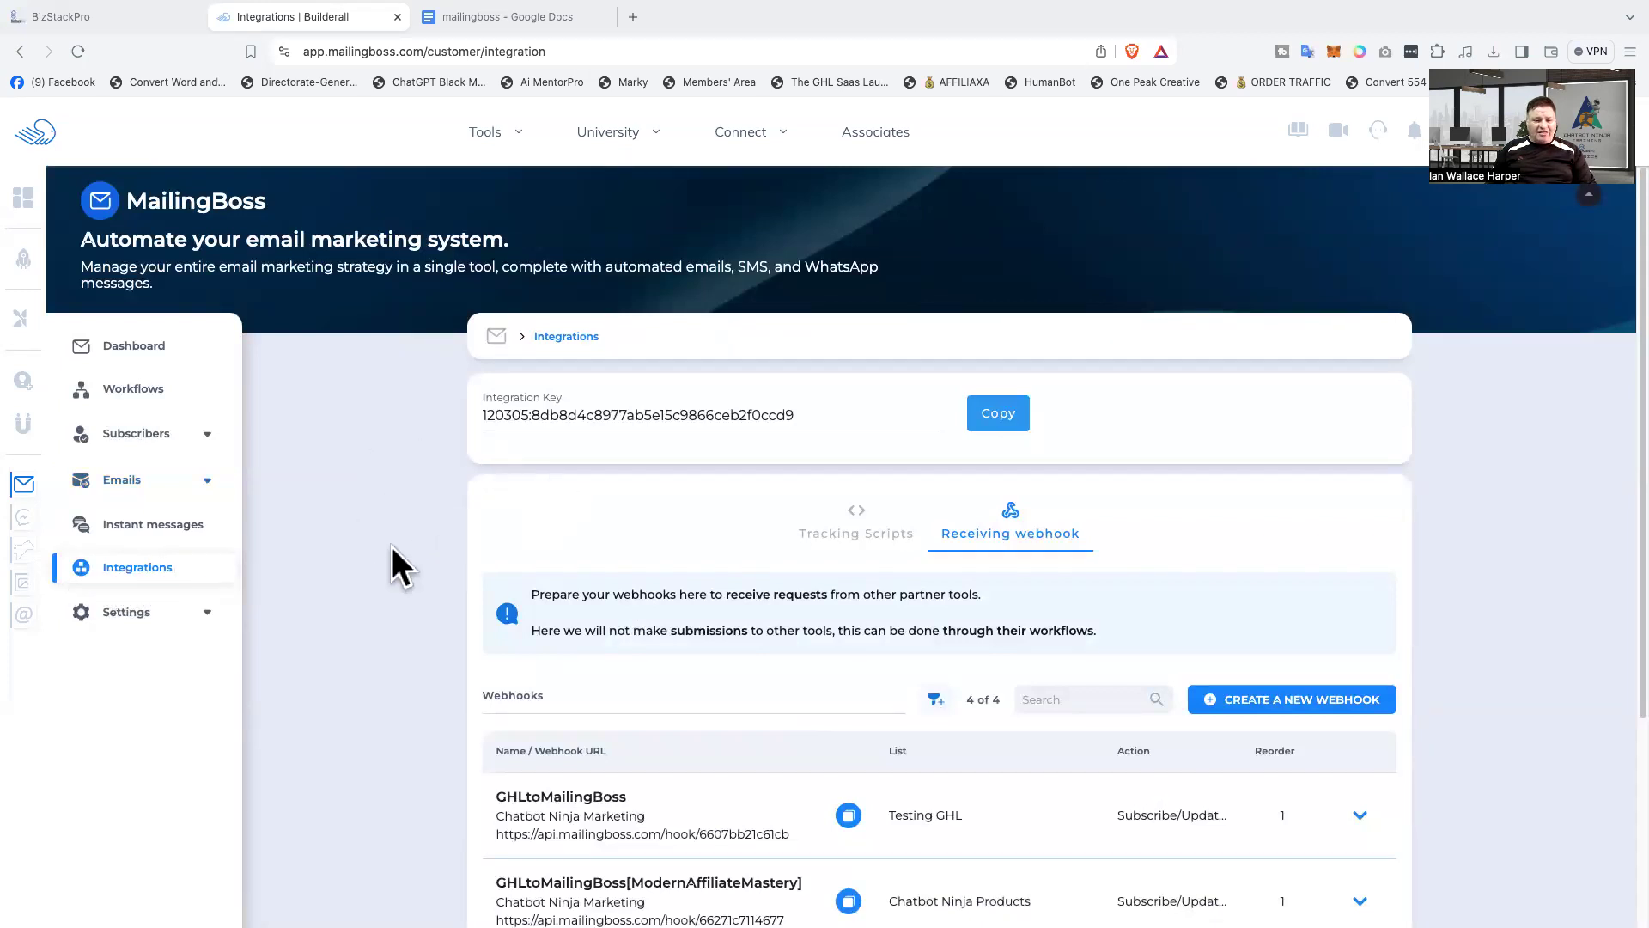
click(840, 534)
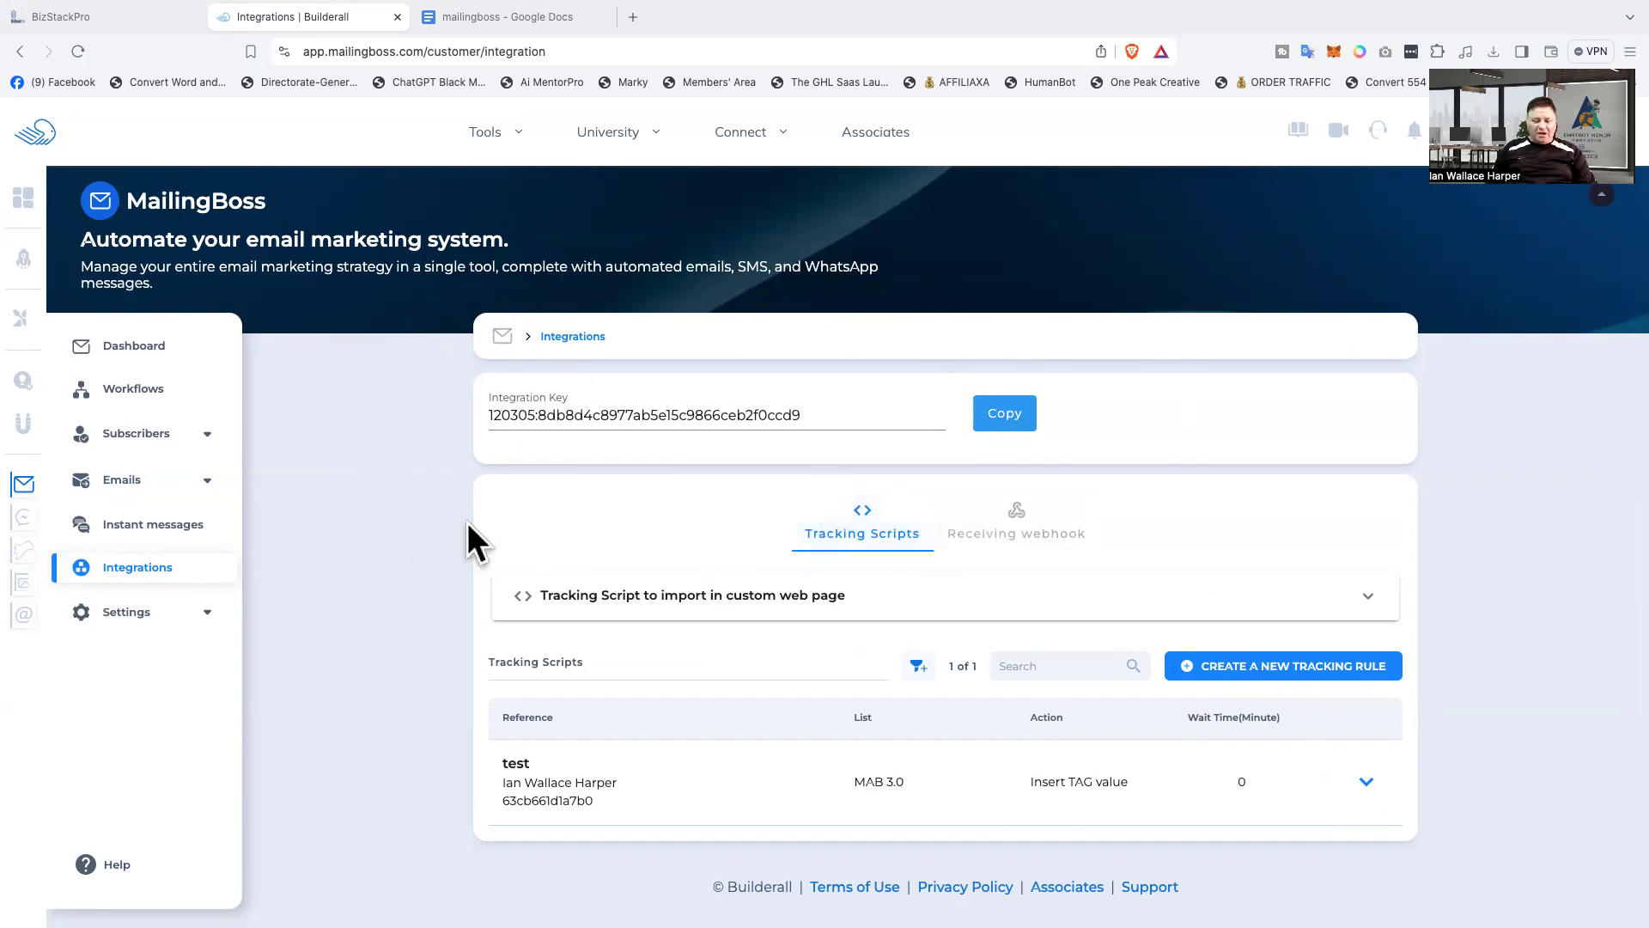
click(1022, 526)
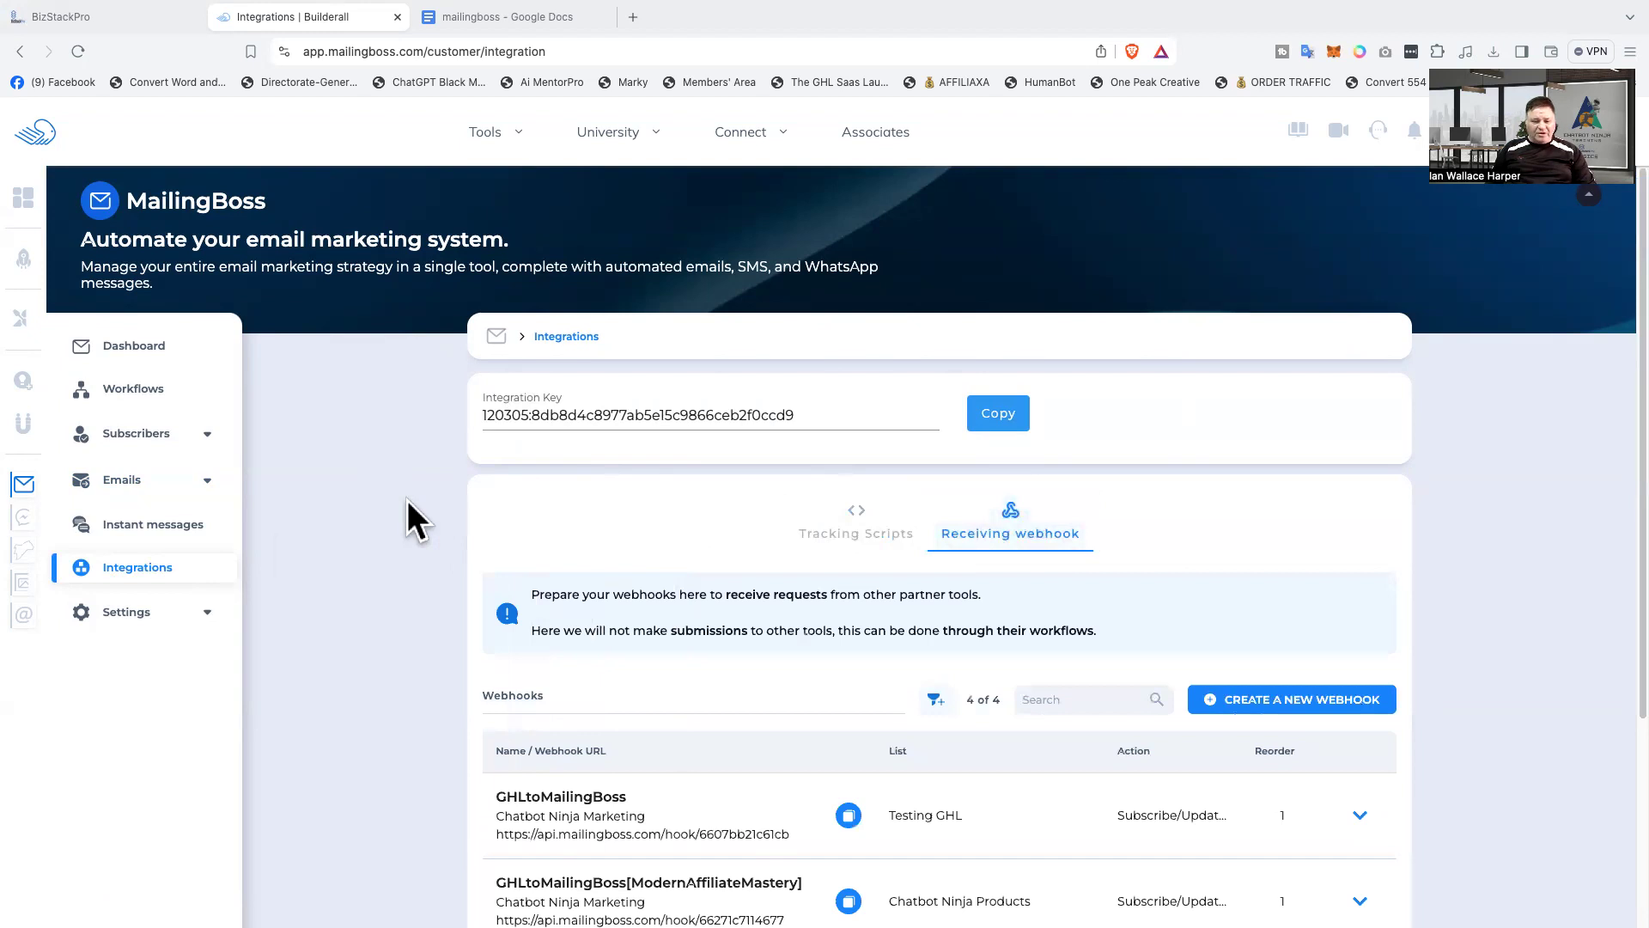
scroll(408, 501, down, 3)
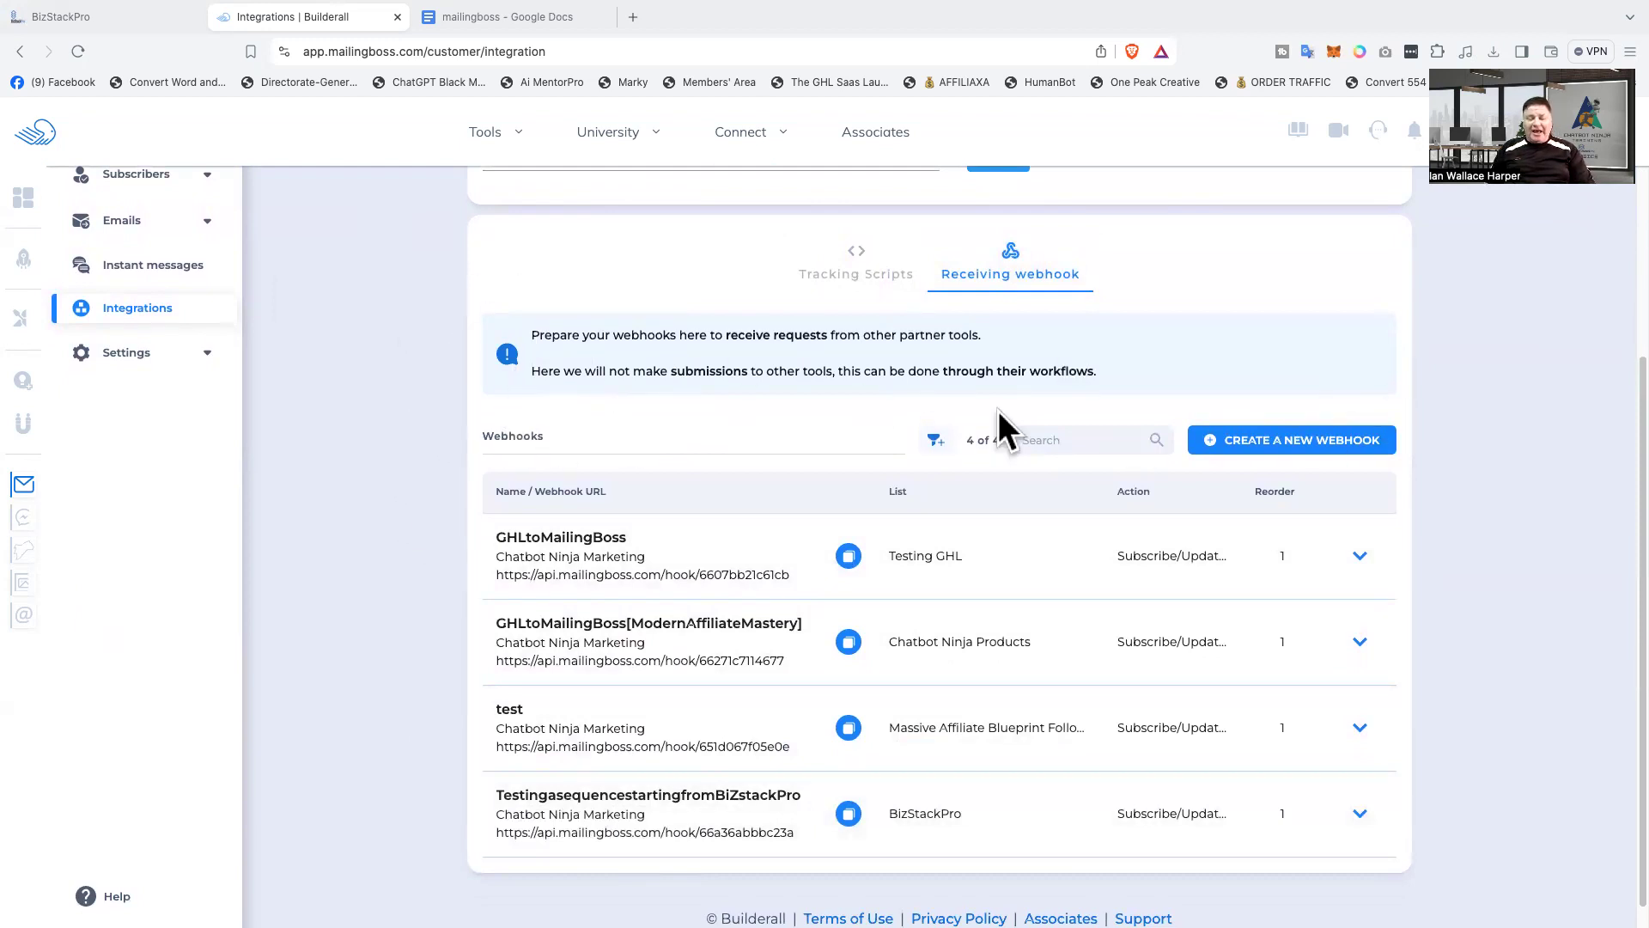
- Start a new receiving webhook, try the name "testing BizStack Pro" and clear it again
click(1295, 456)
click(475, 469)
text(testing BizS)
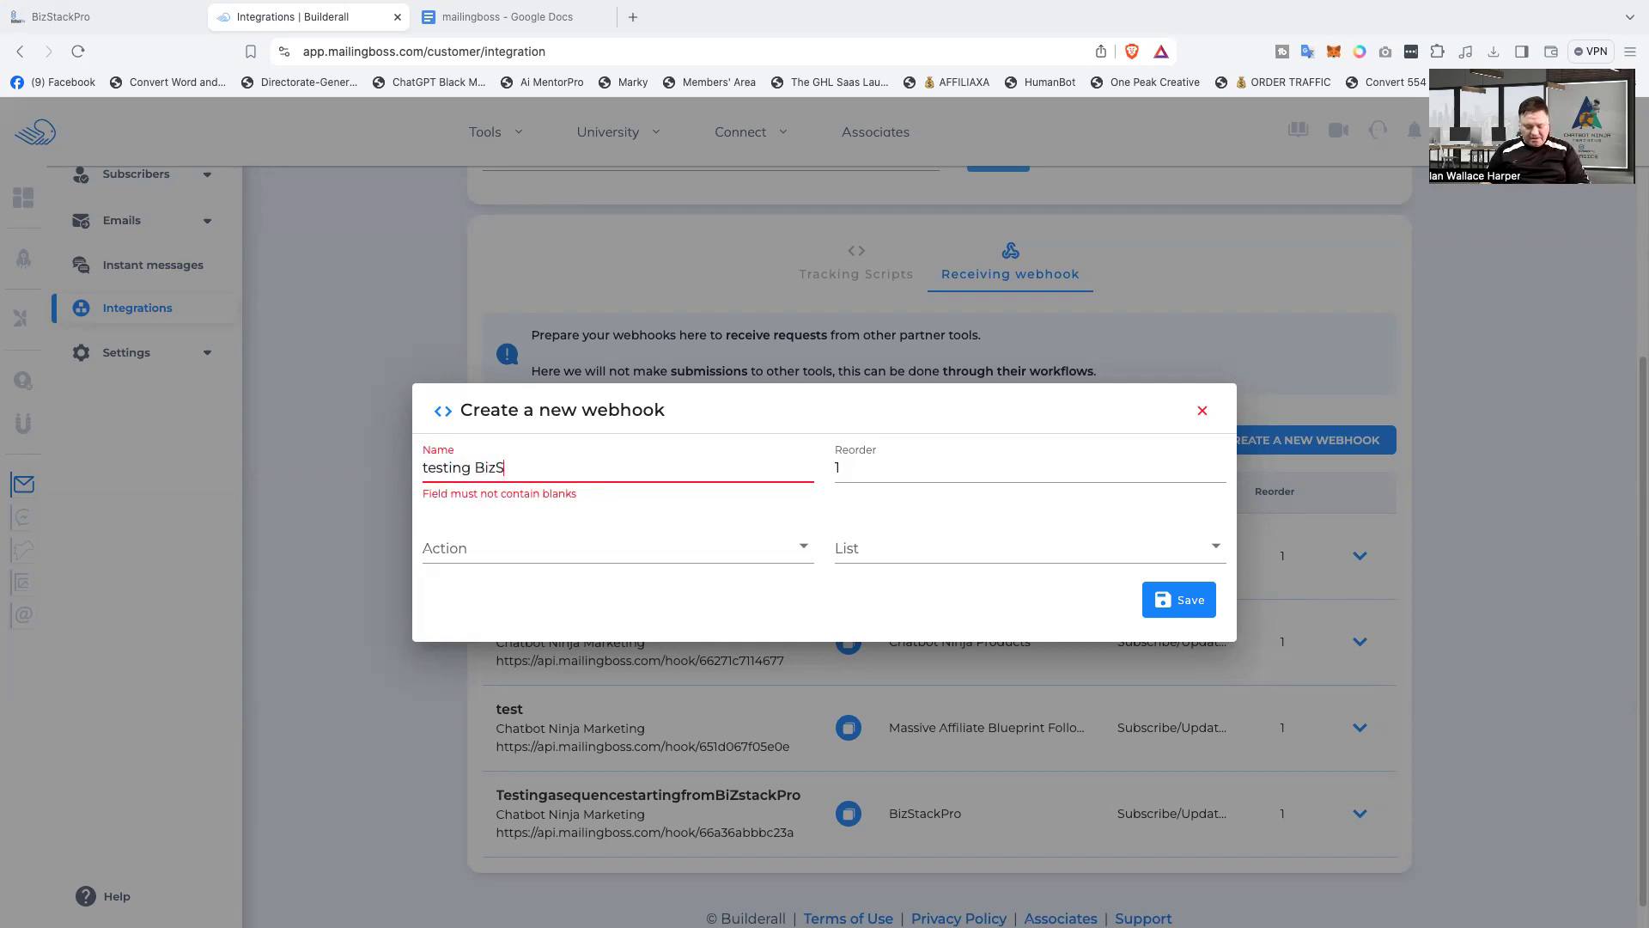
text(tack)
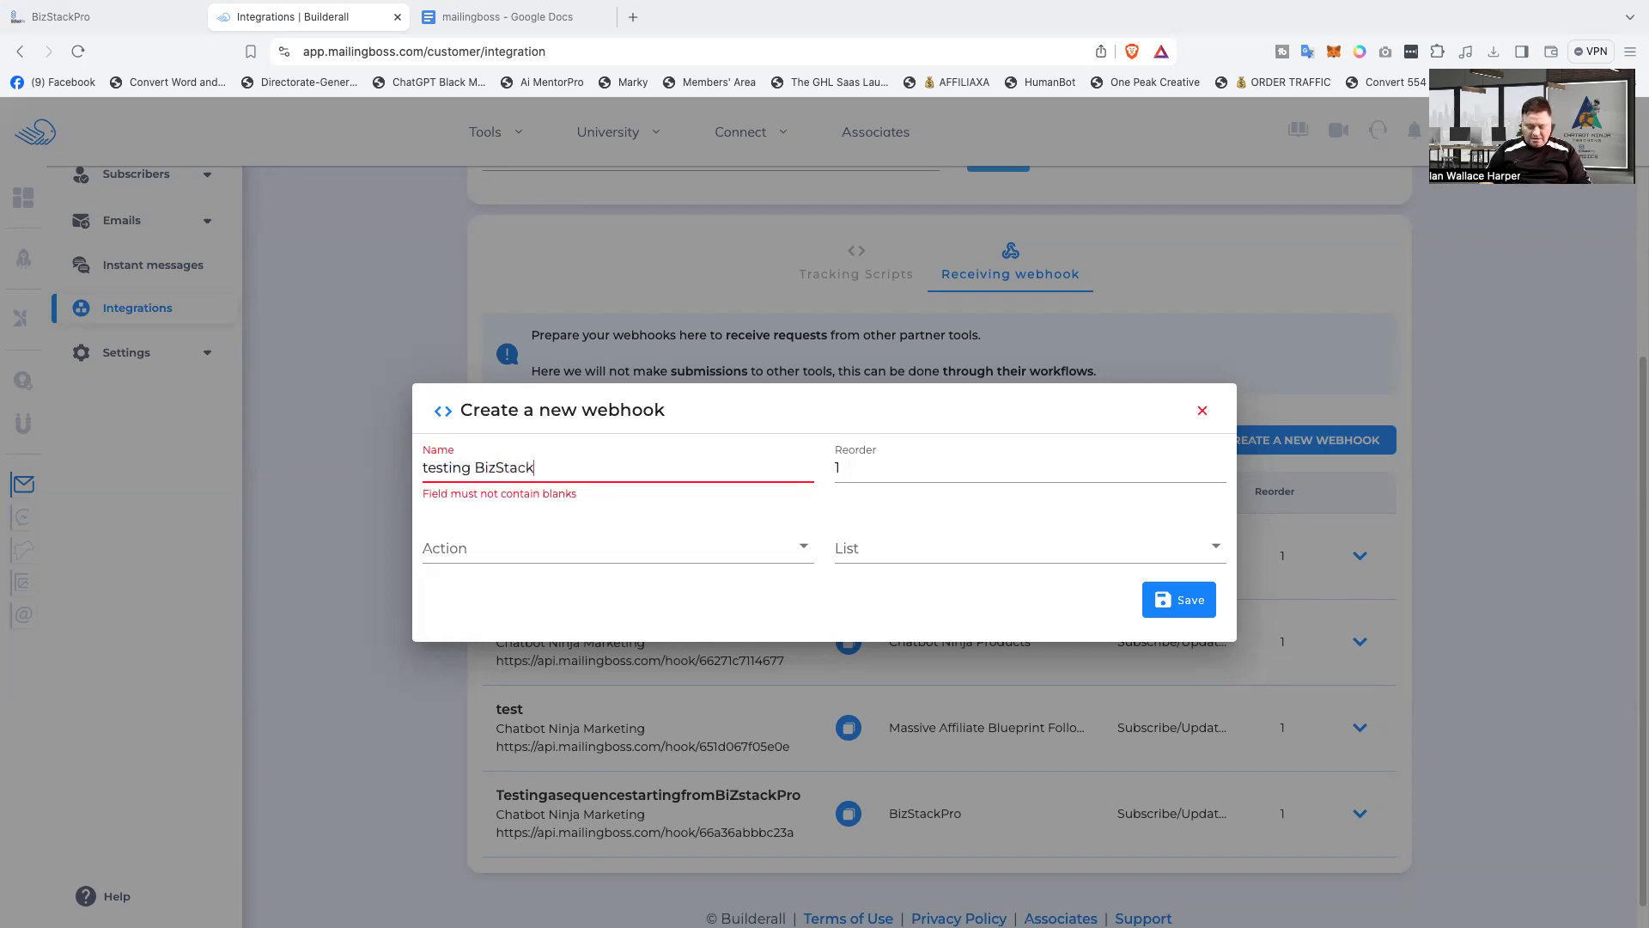
text( Pro)
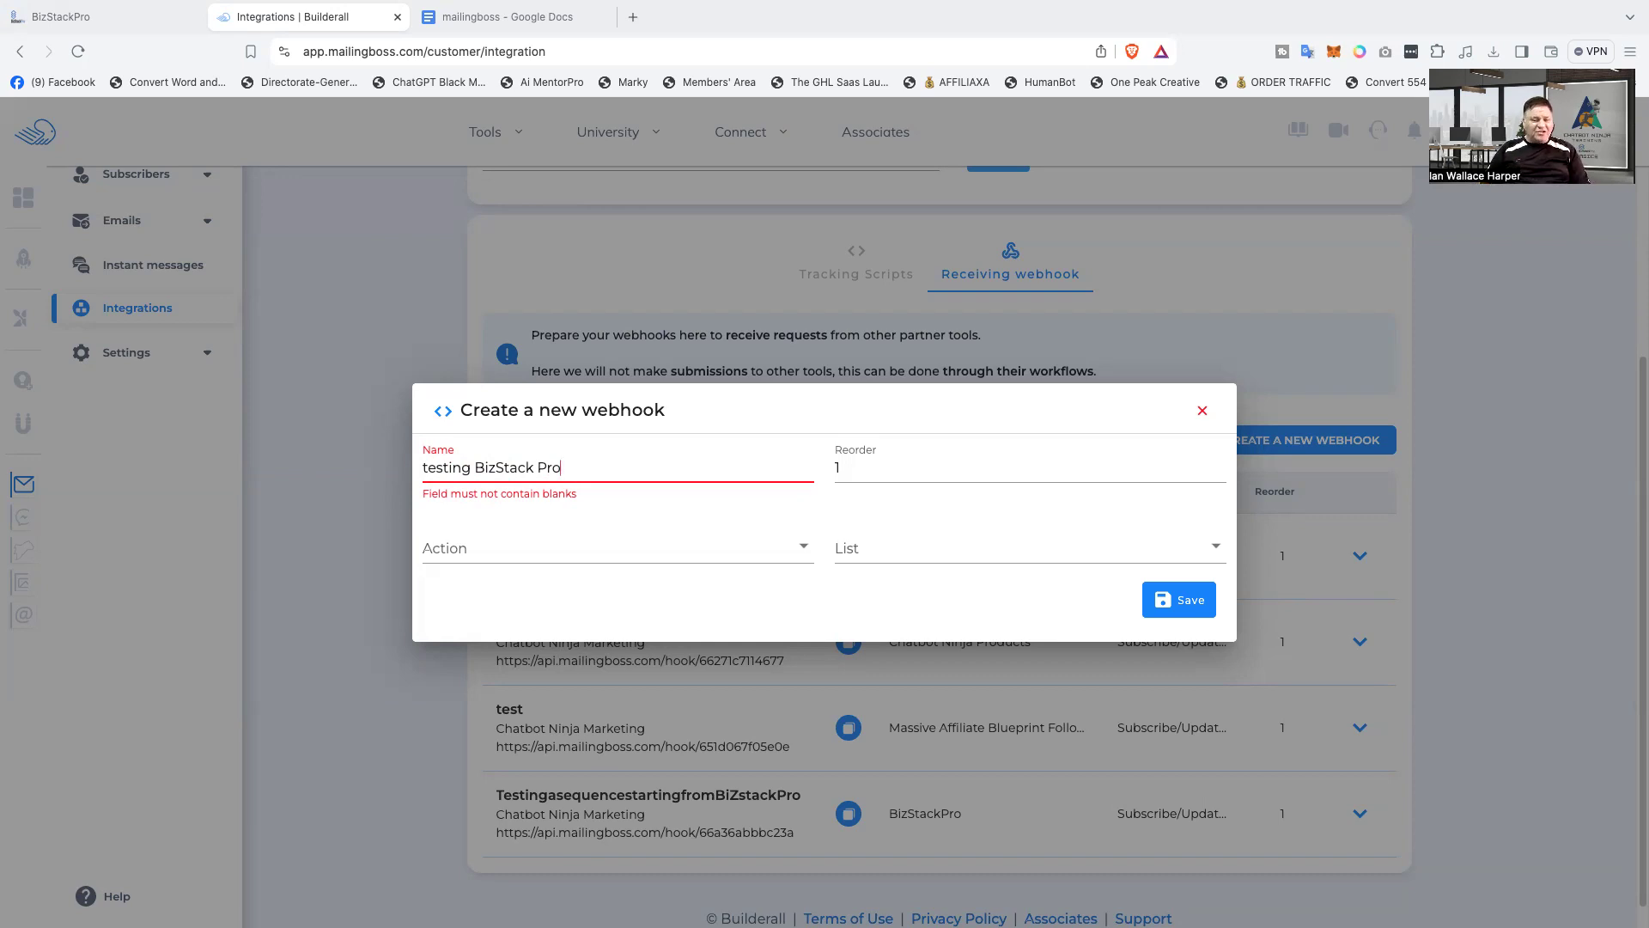
key(BackSpace)
key(BackSpace)
key(BackSpace)
key(BackSpace)
key(BackSpace)
key(BackSpace)
key(BackSpace)
key(BackSpace)
key(BackSpace)
key(BackSpace)
key(BackSpace)
key(BackSpace)
key(BackSpace)
key(BackSpace)
key(BackSpace)
key(BackSpace)
key(BackSpace)
key(BackSpace)
key(BackSpace)
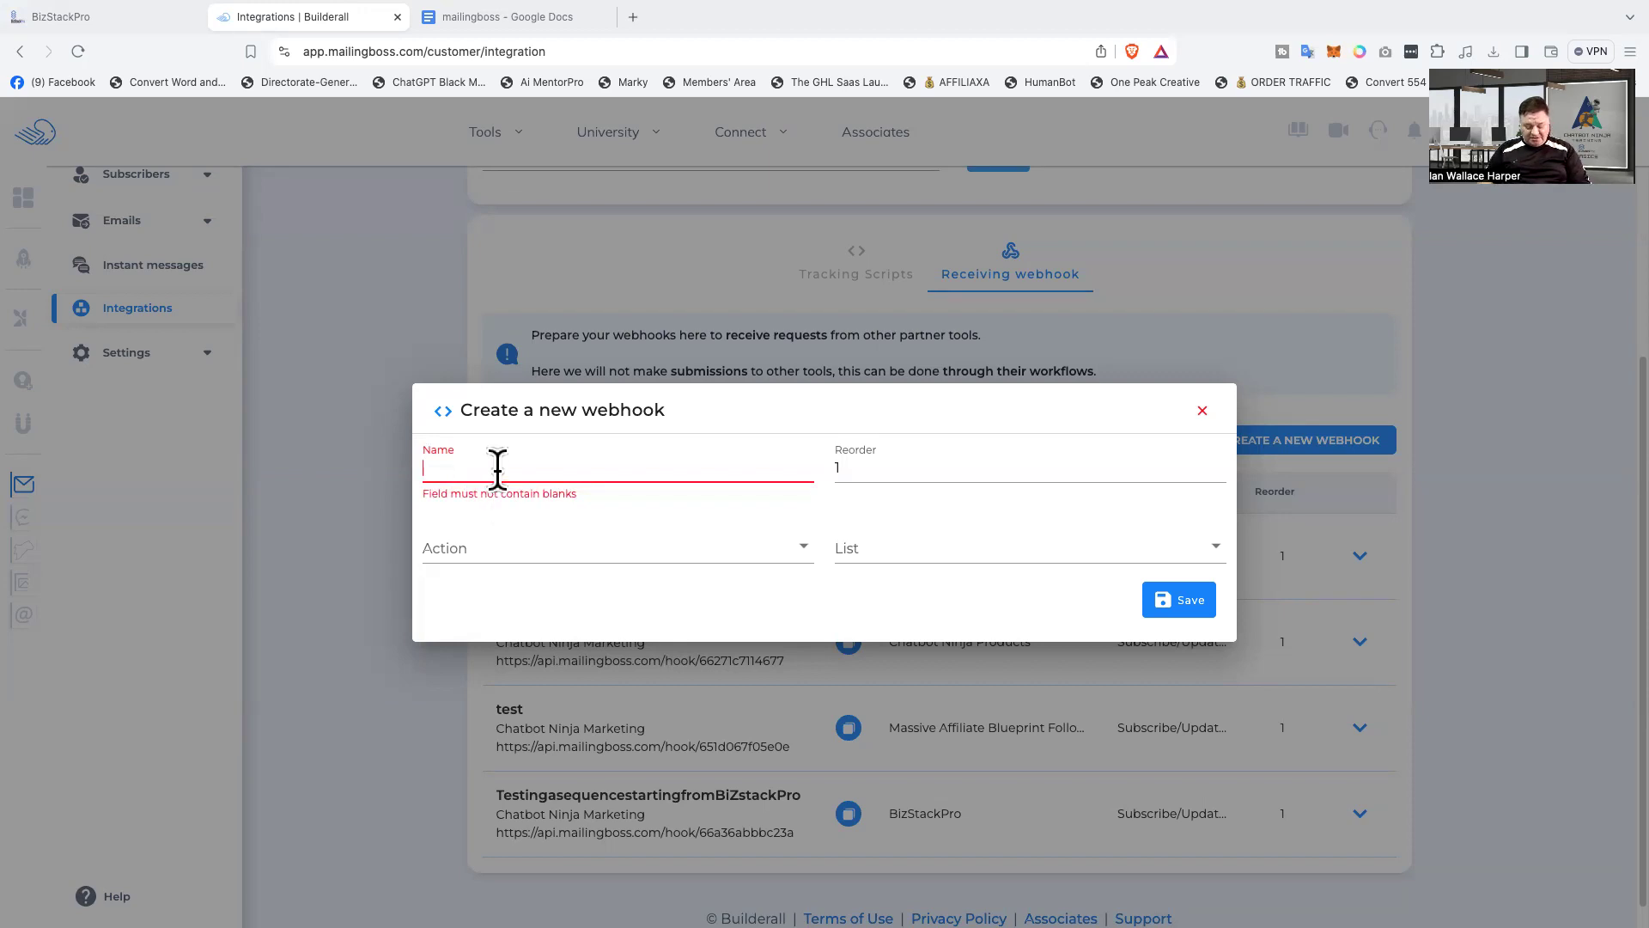
- Name the new webhook BizStackprotestingwebhook, without blanks
text(Bis)
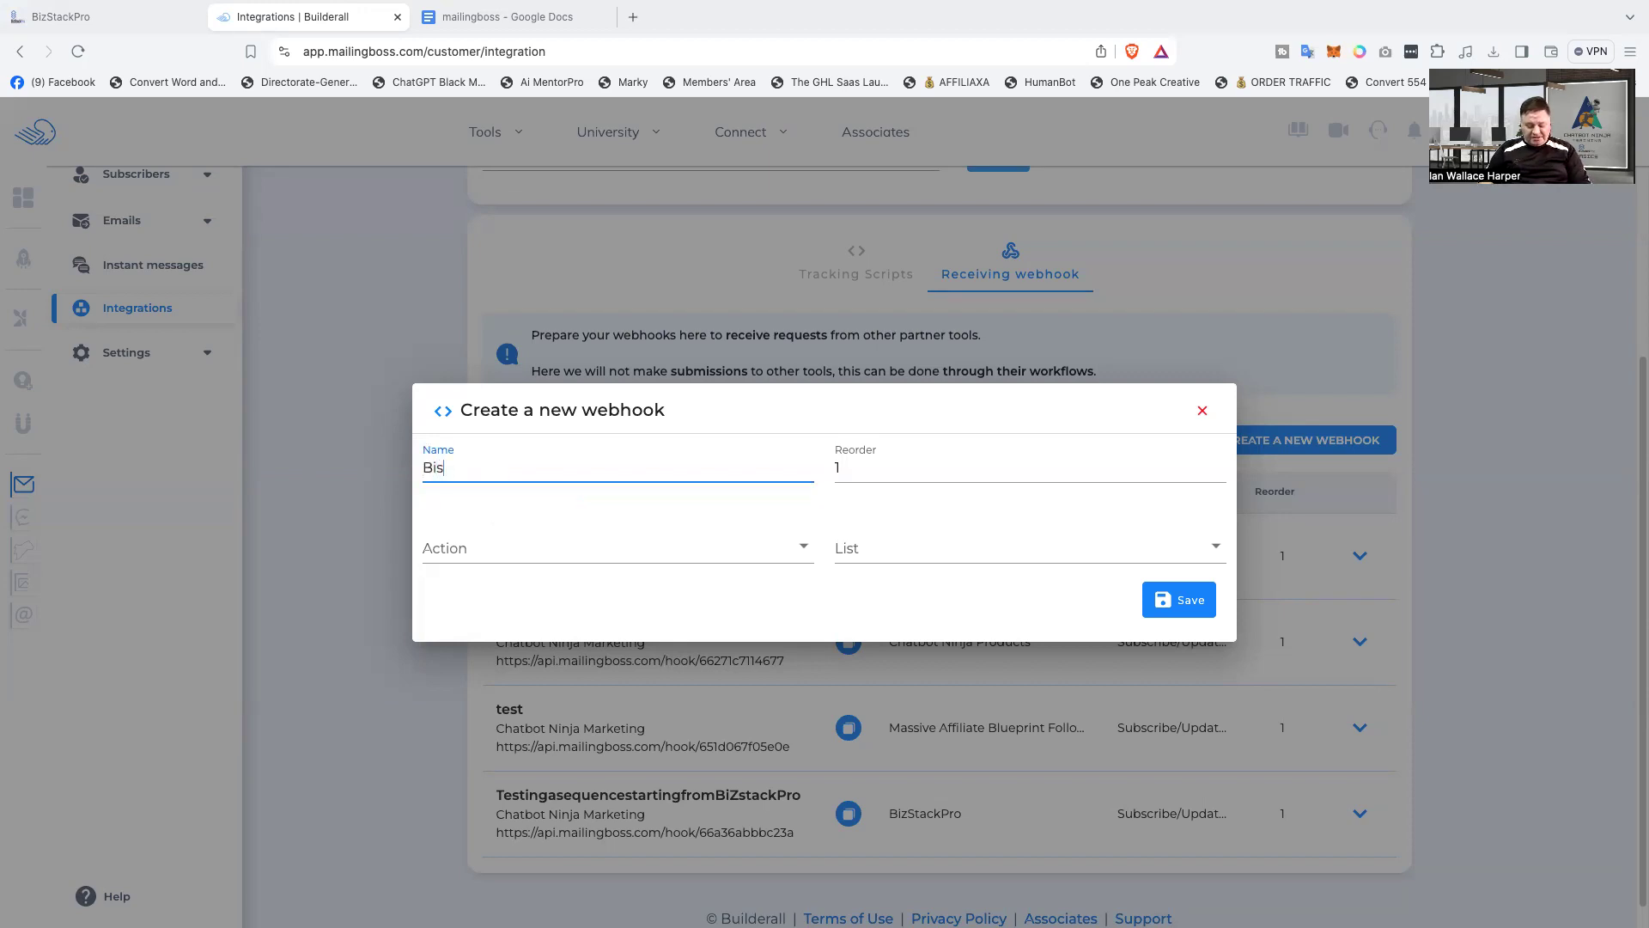
key(BackSpace)
text(zStack)
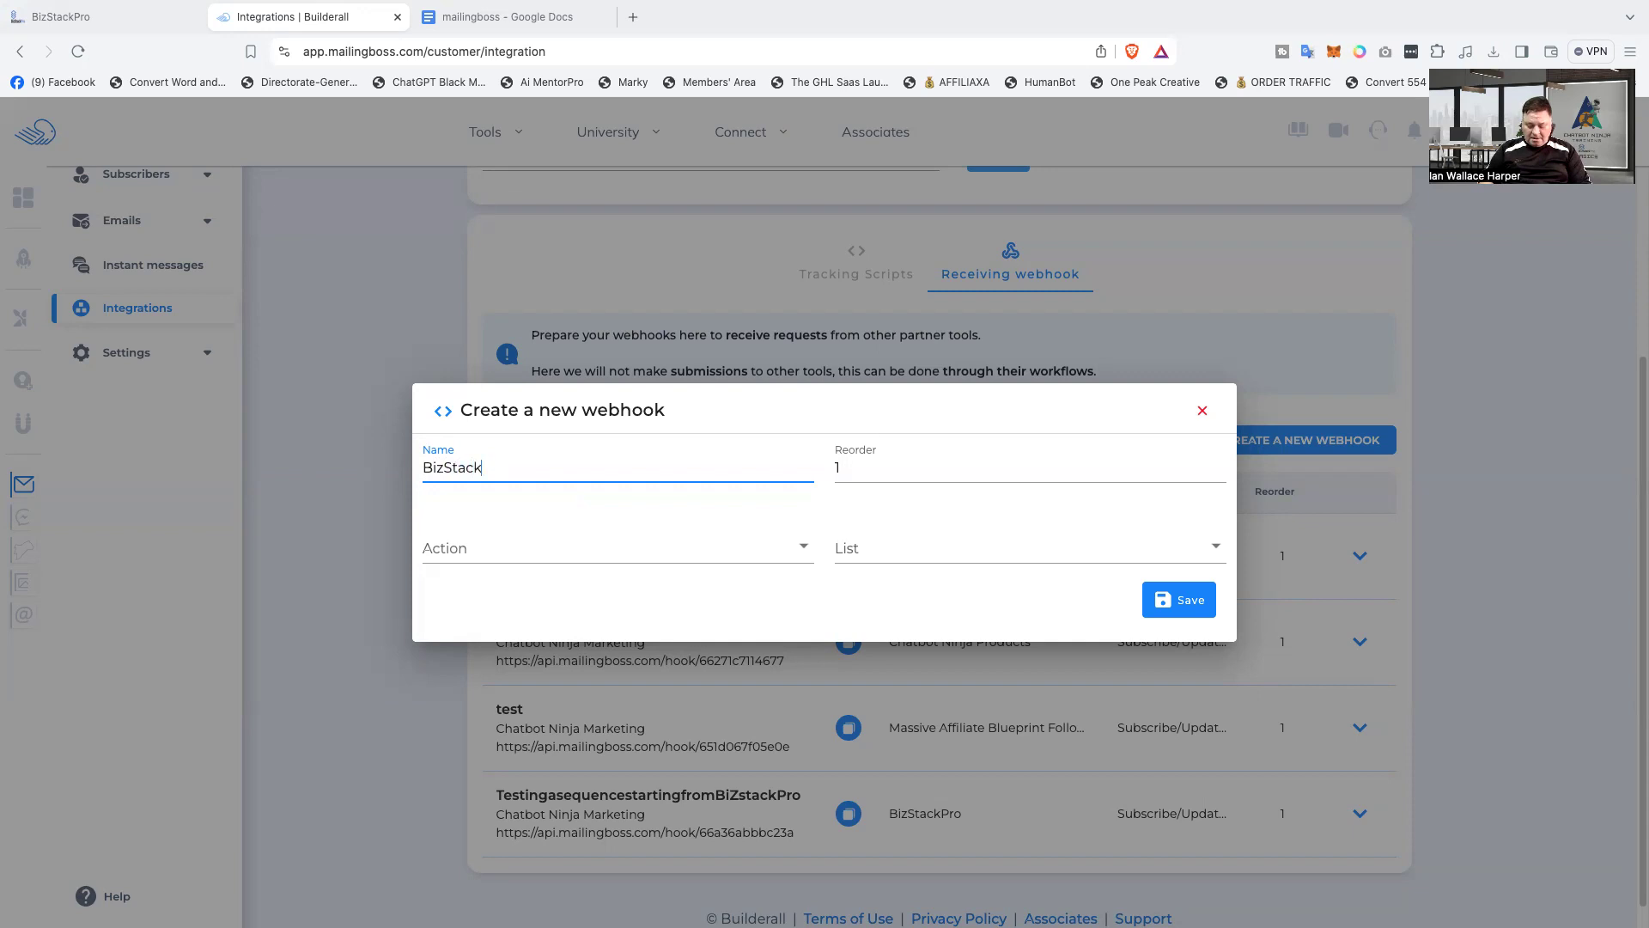
text(protesting w)
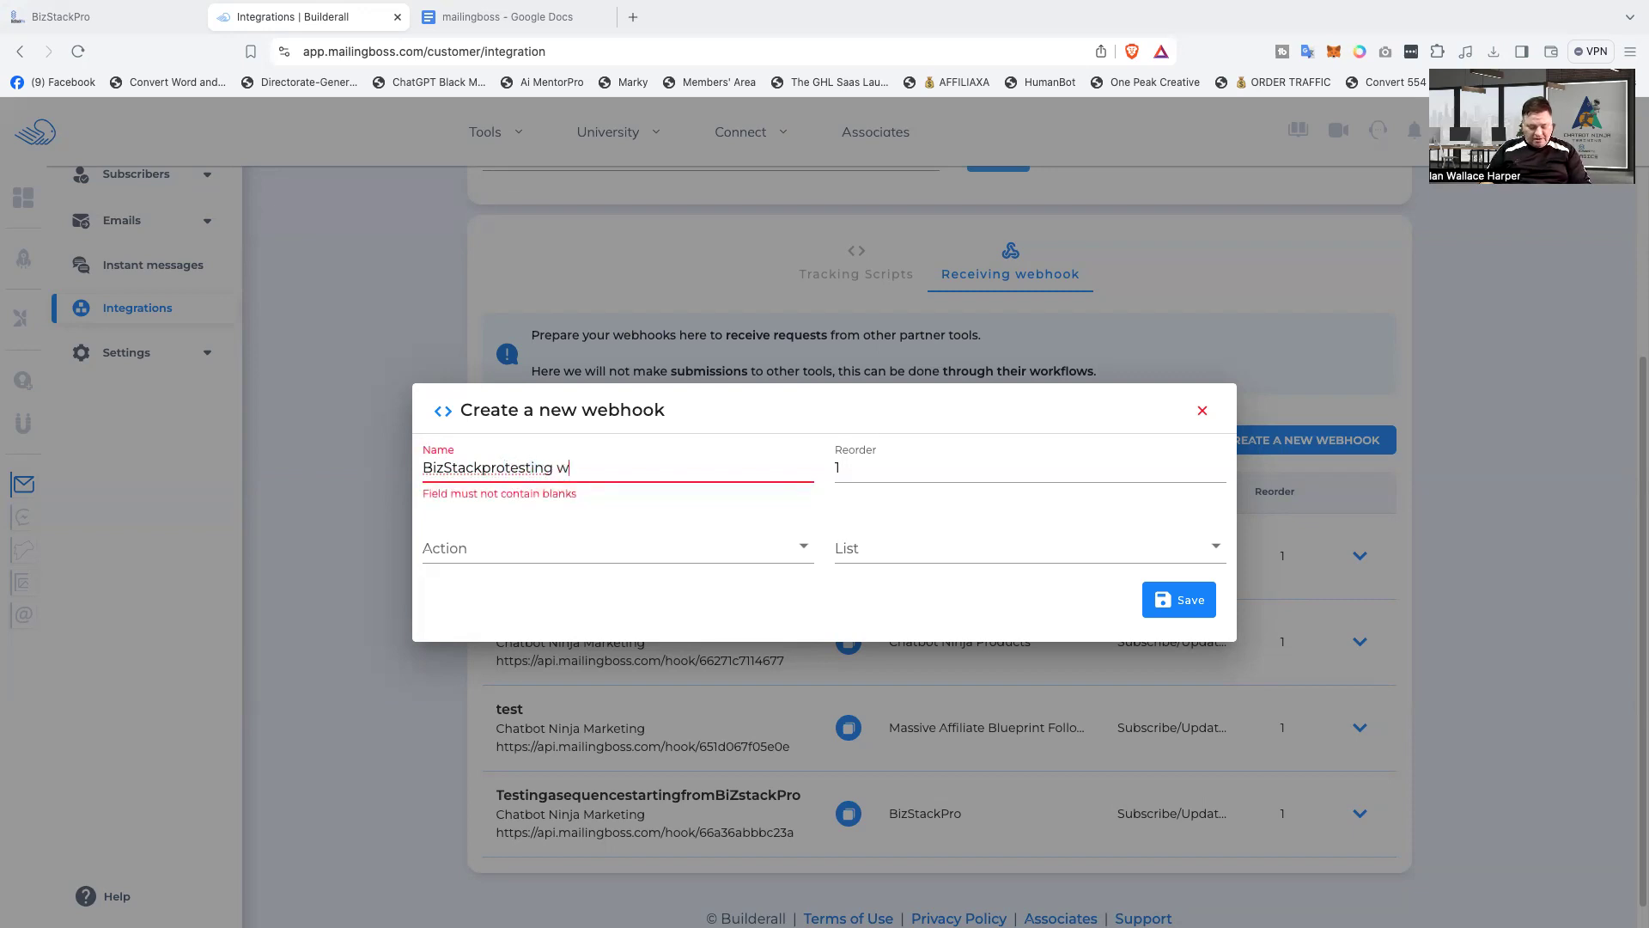
text(ebhook)
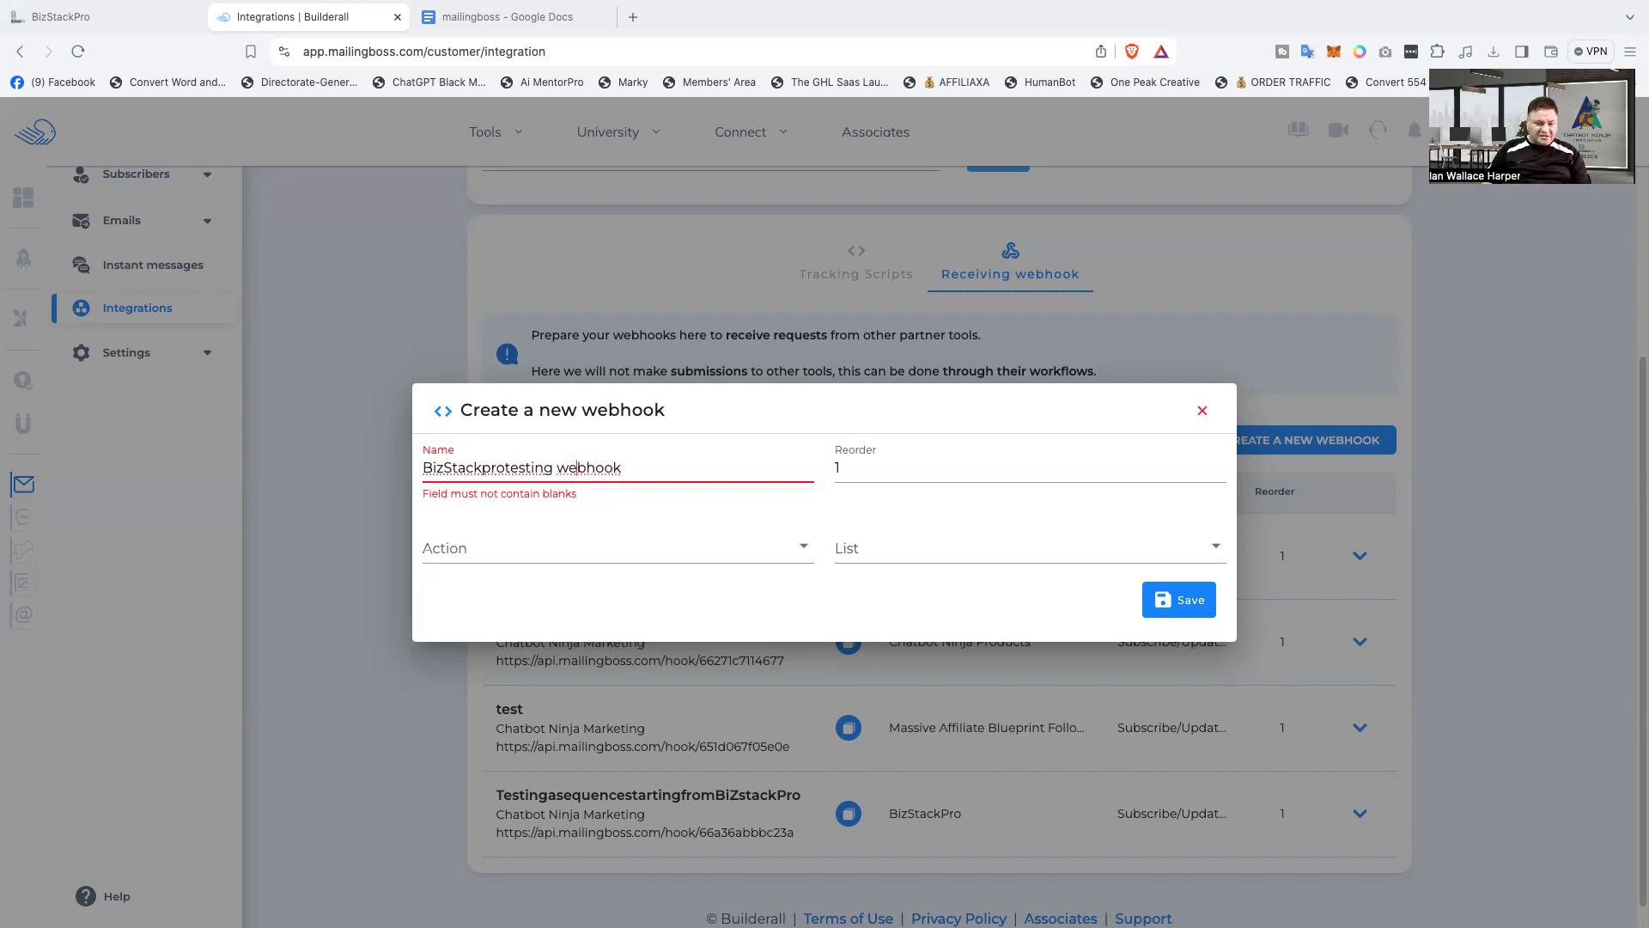
key(BackSpace)
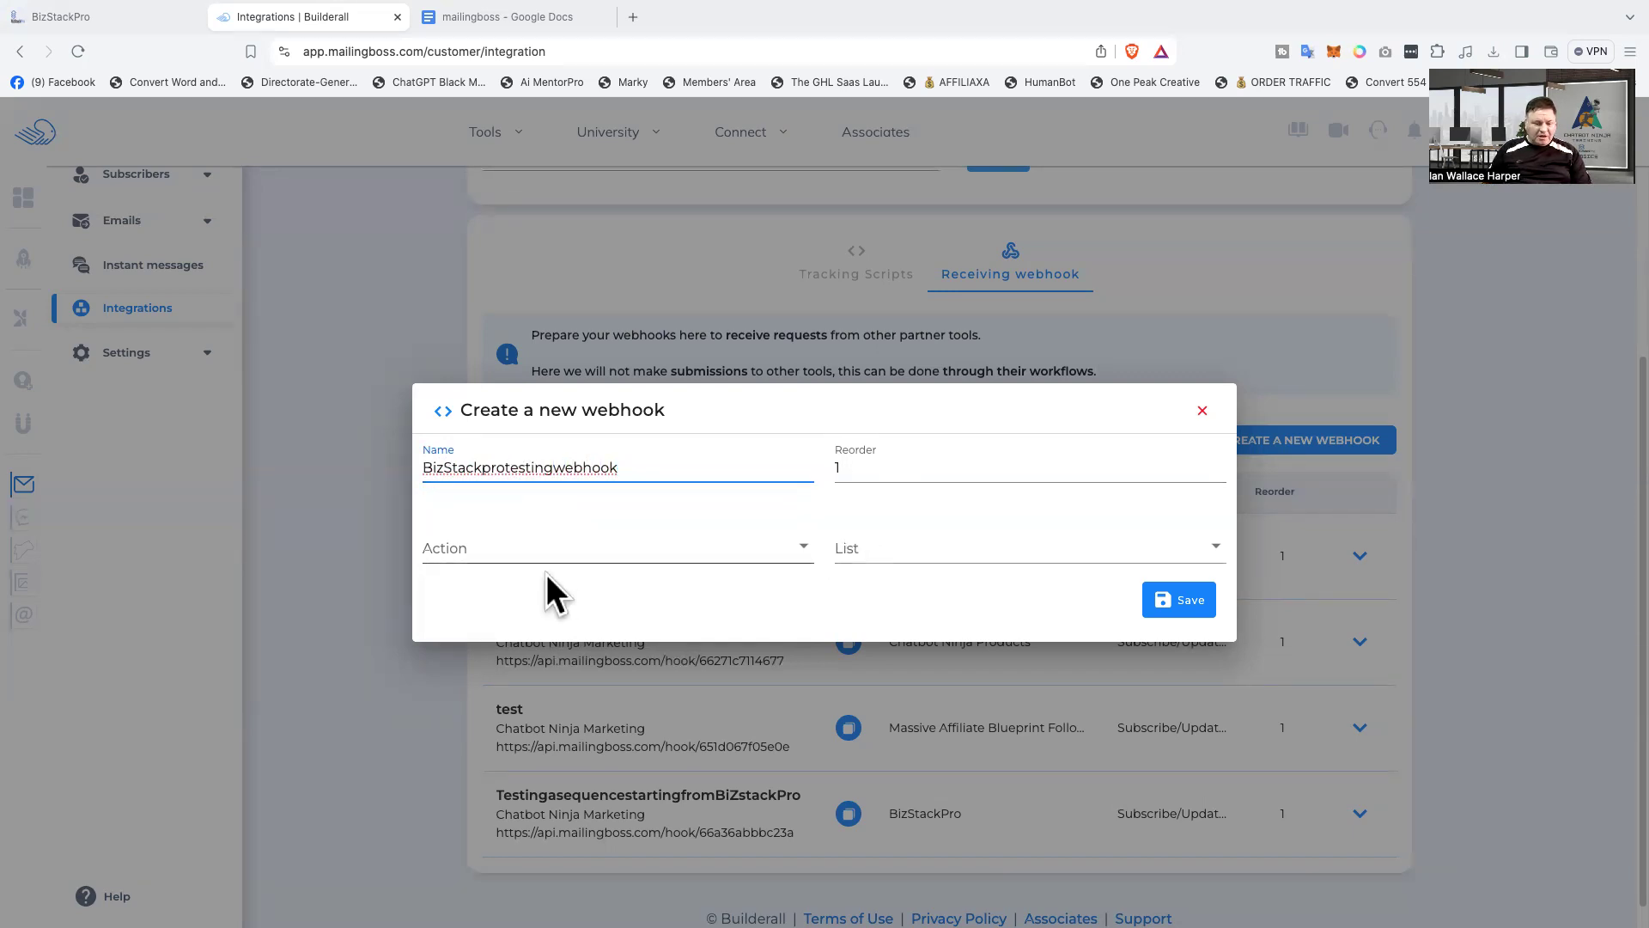
- Set the webhook's action to "Subscribe/Update user in list" and its list to BizStackPro, then close the form without saving
click(507, 548)
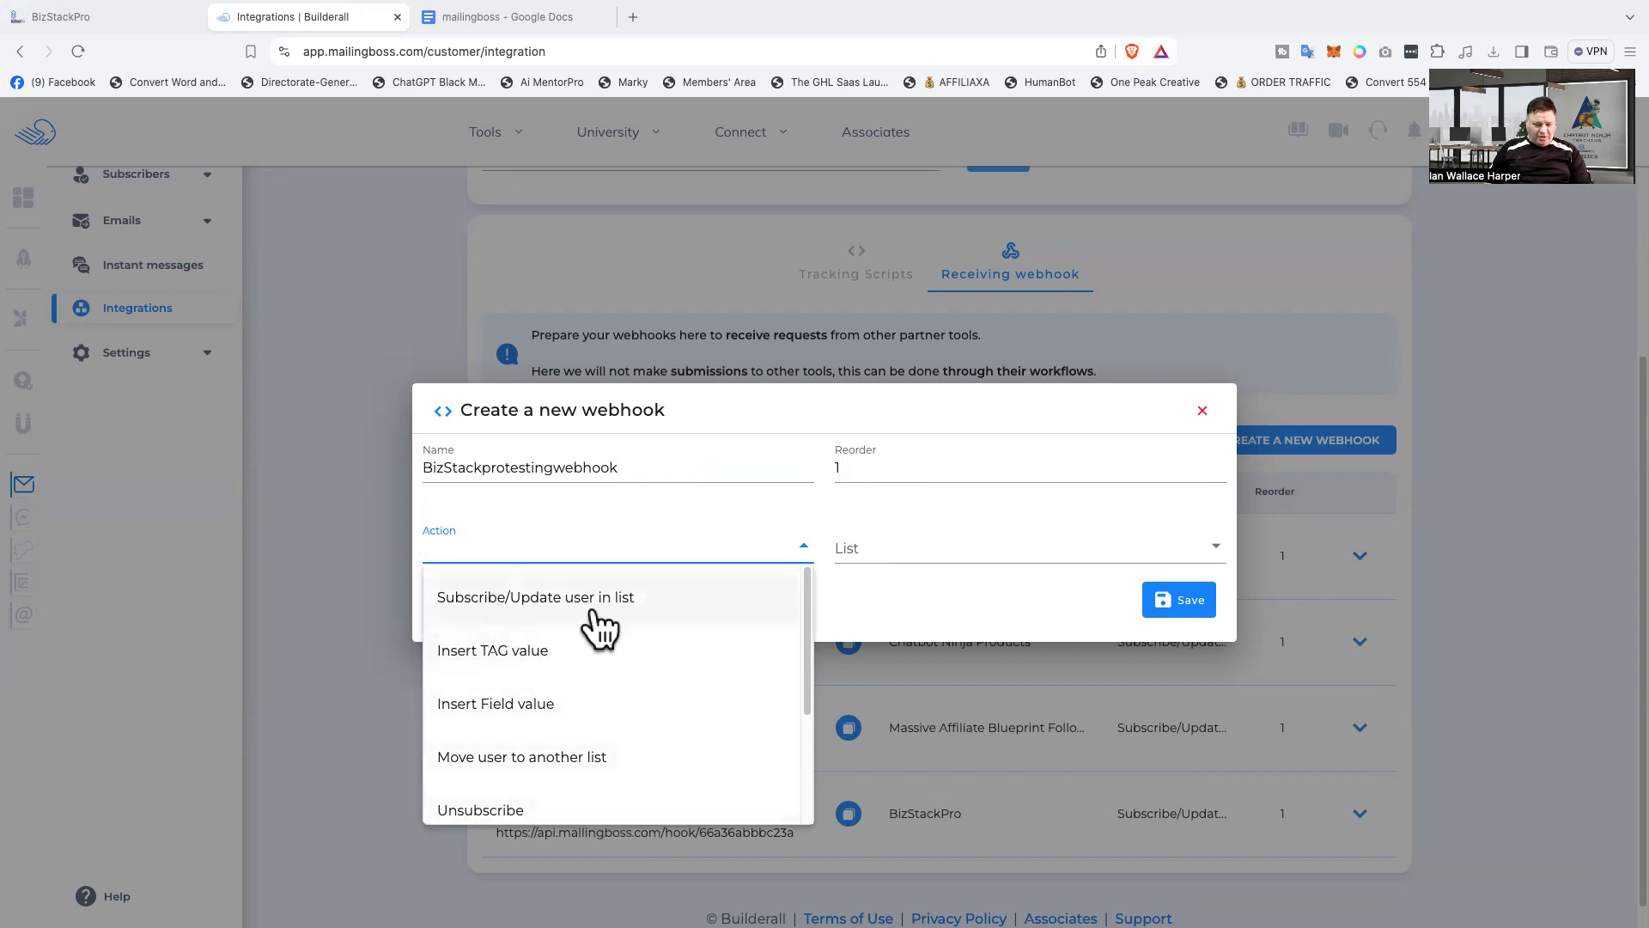
click(691, 608)
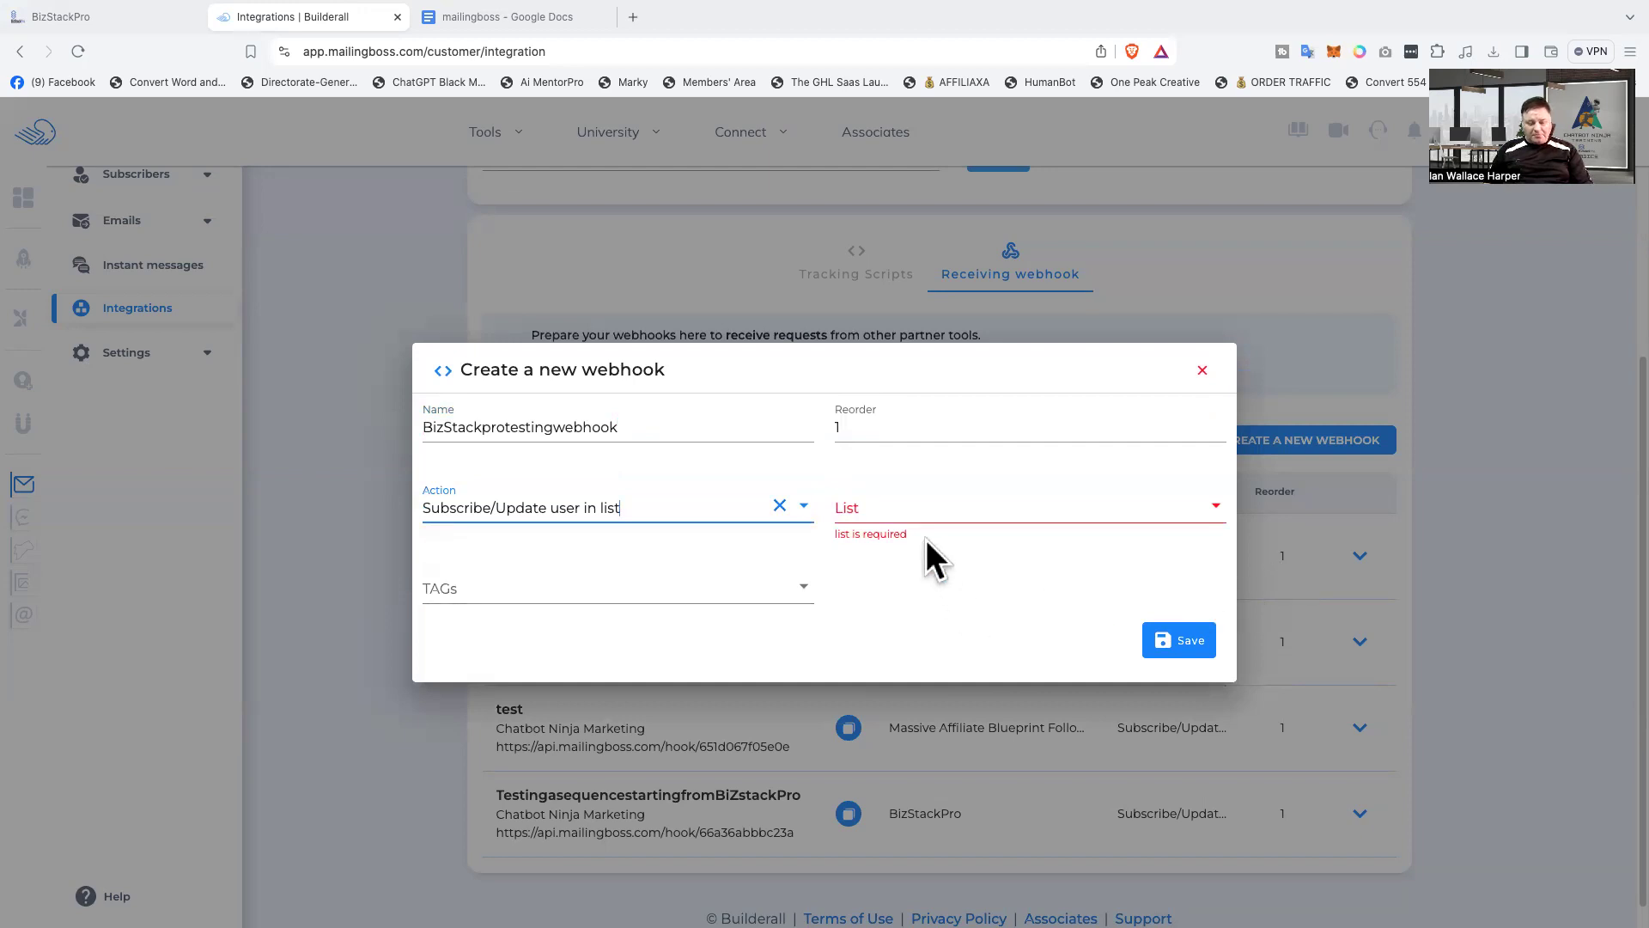
click(925, 511)
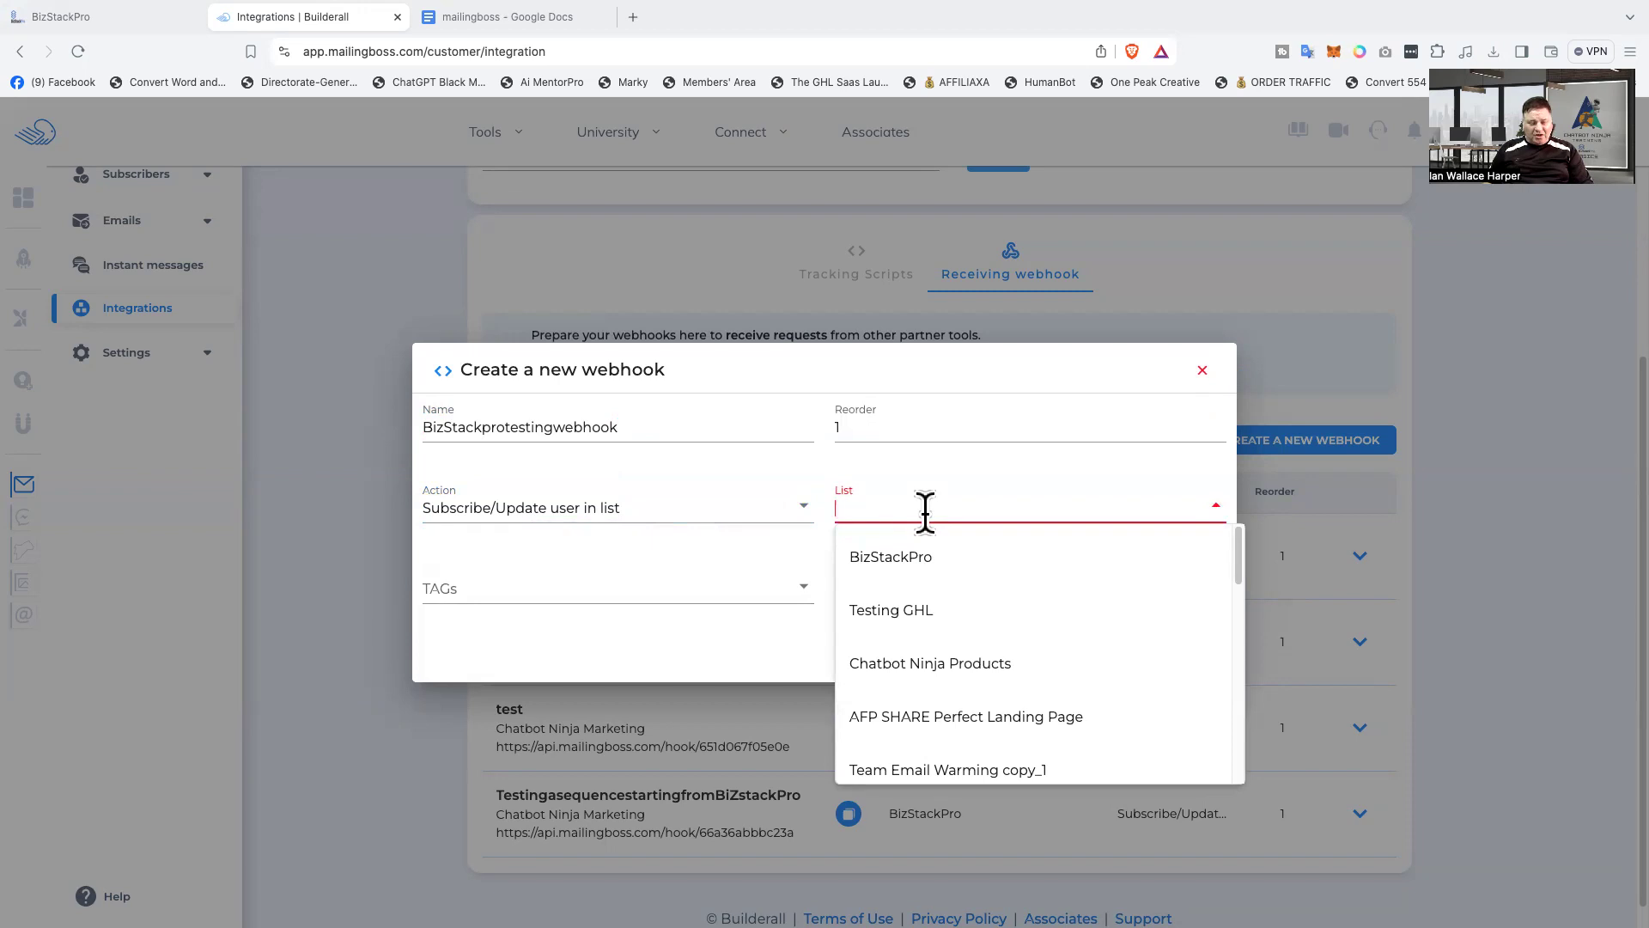
click(1019, 574)
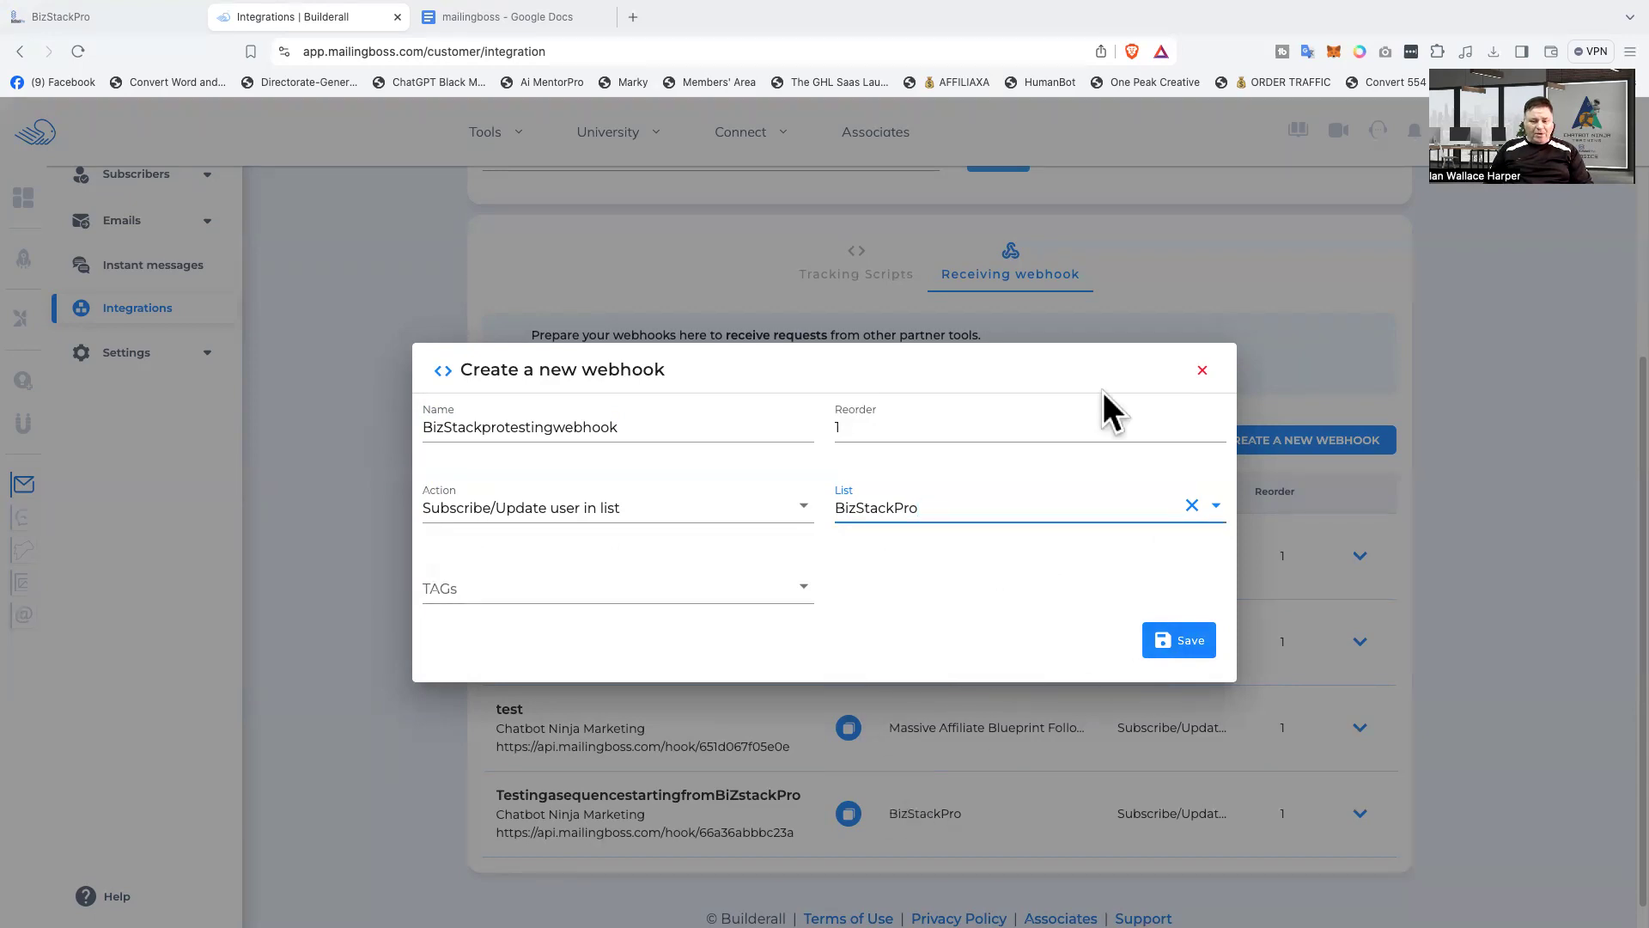
click(1199, 371)
- Copy the URL of the TestingasequencestartingfromBiZstackPro webhook and paste it into the mailingboss document in Google Docs
scroll(349, 629, down, 2)
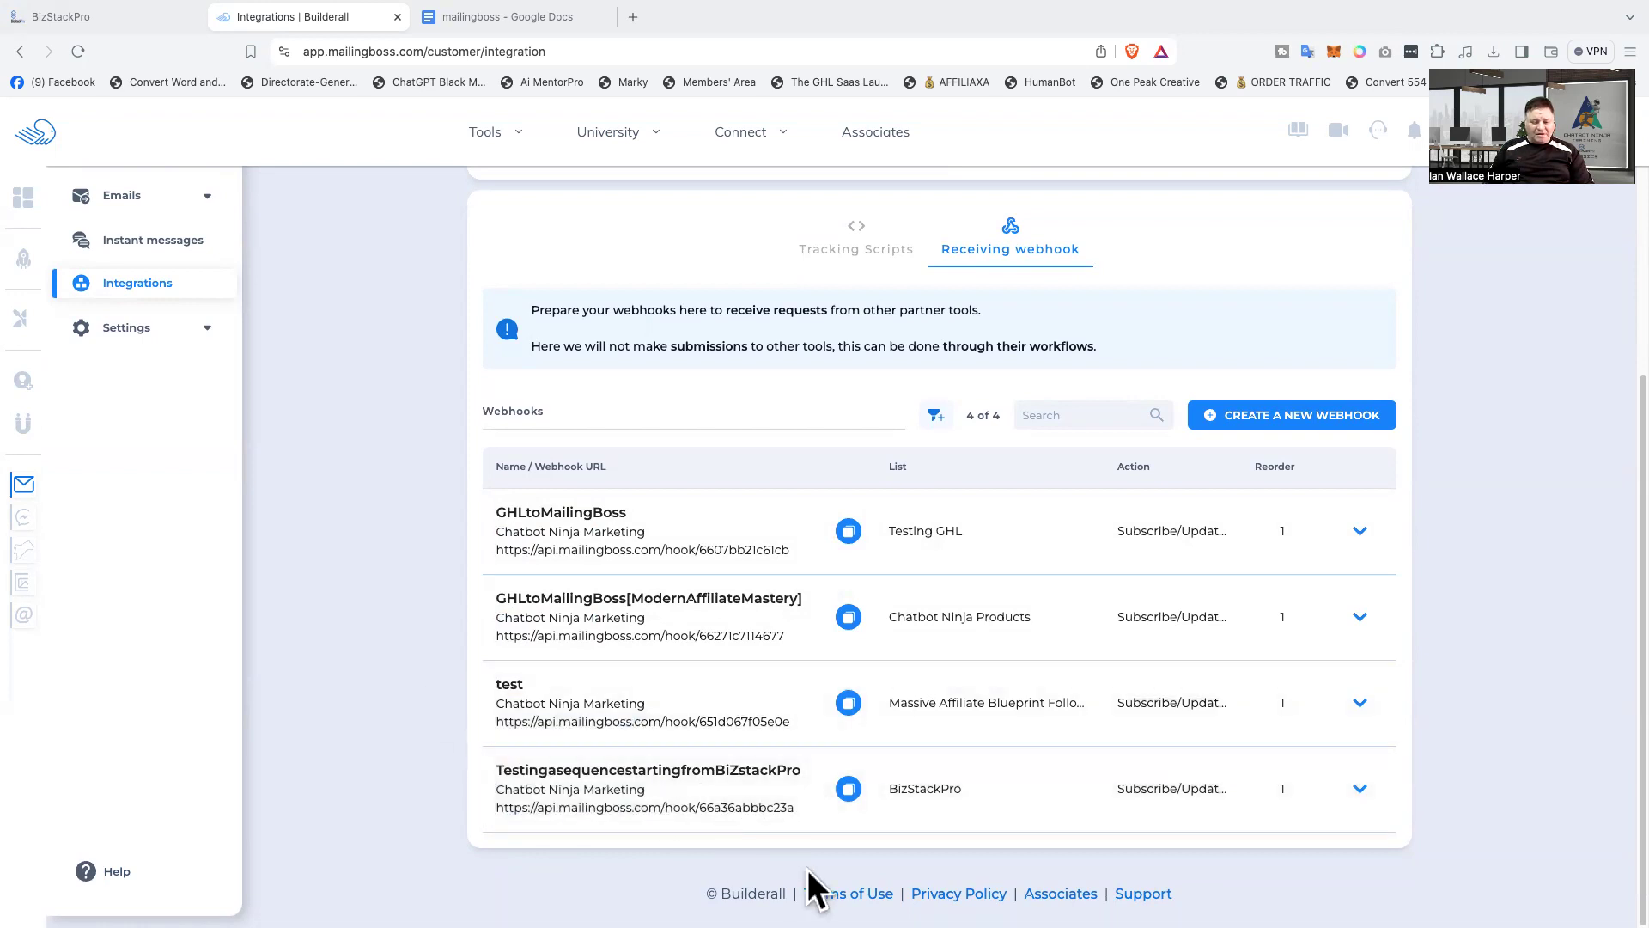
click(848, 789)
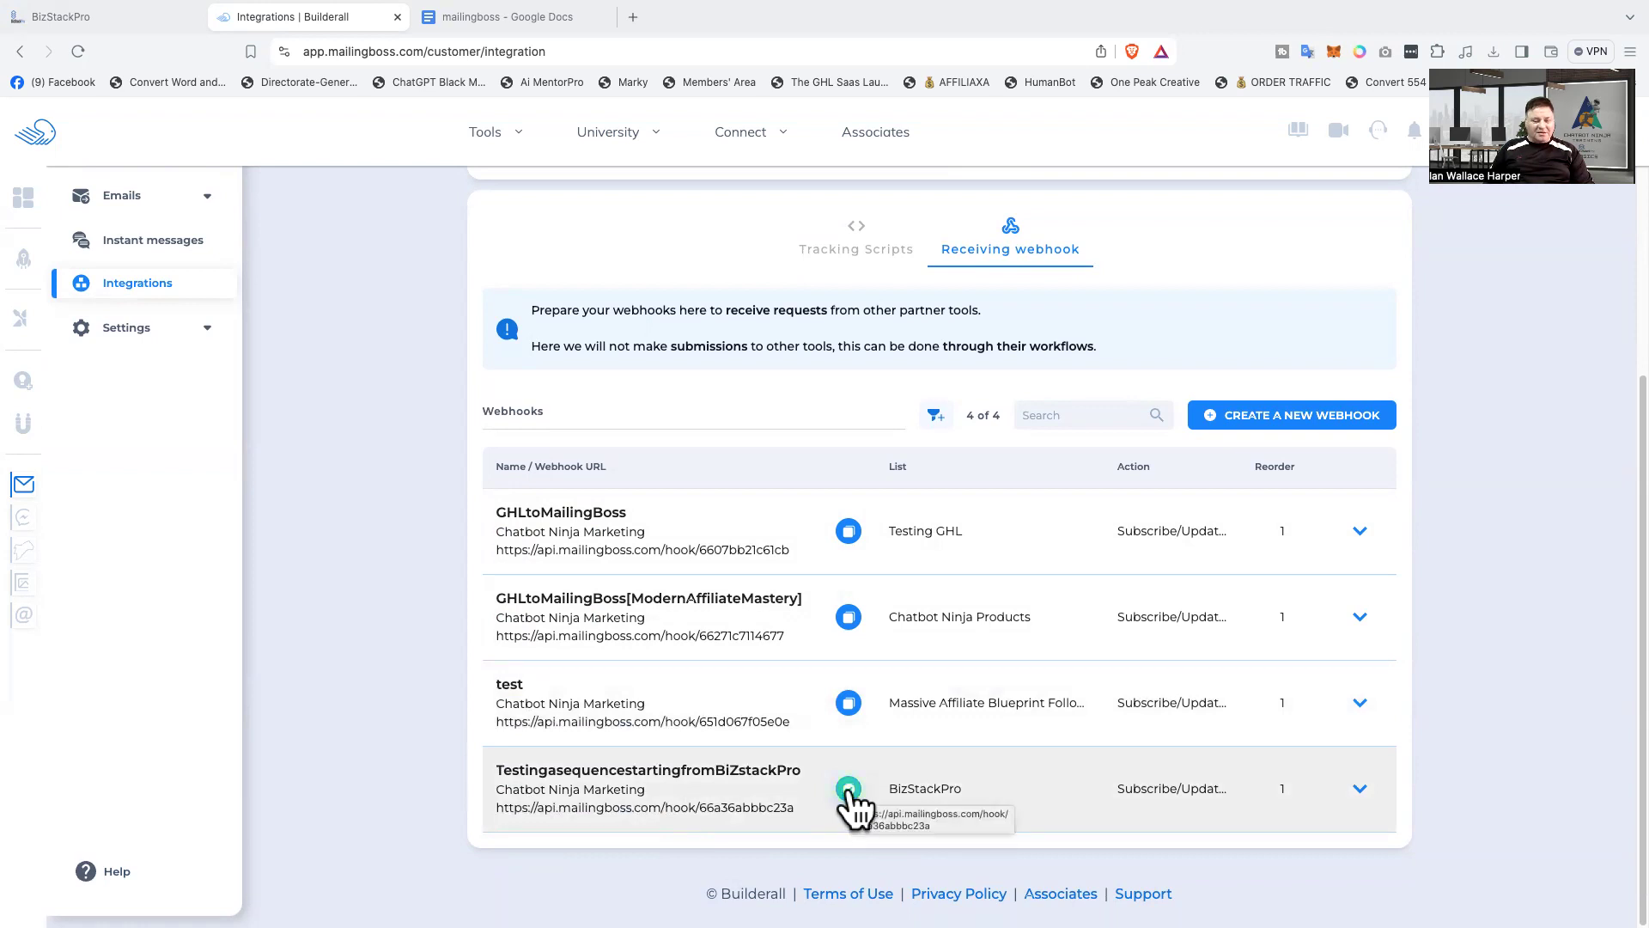
click(498, 108)
click(490, 18)
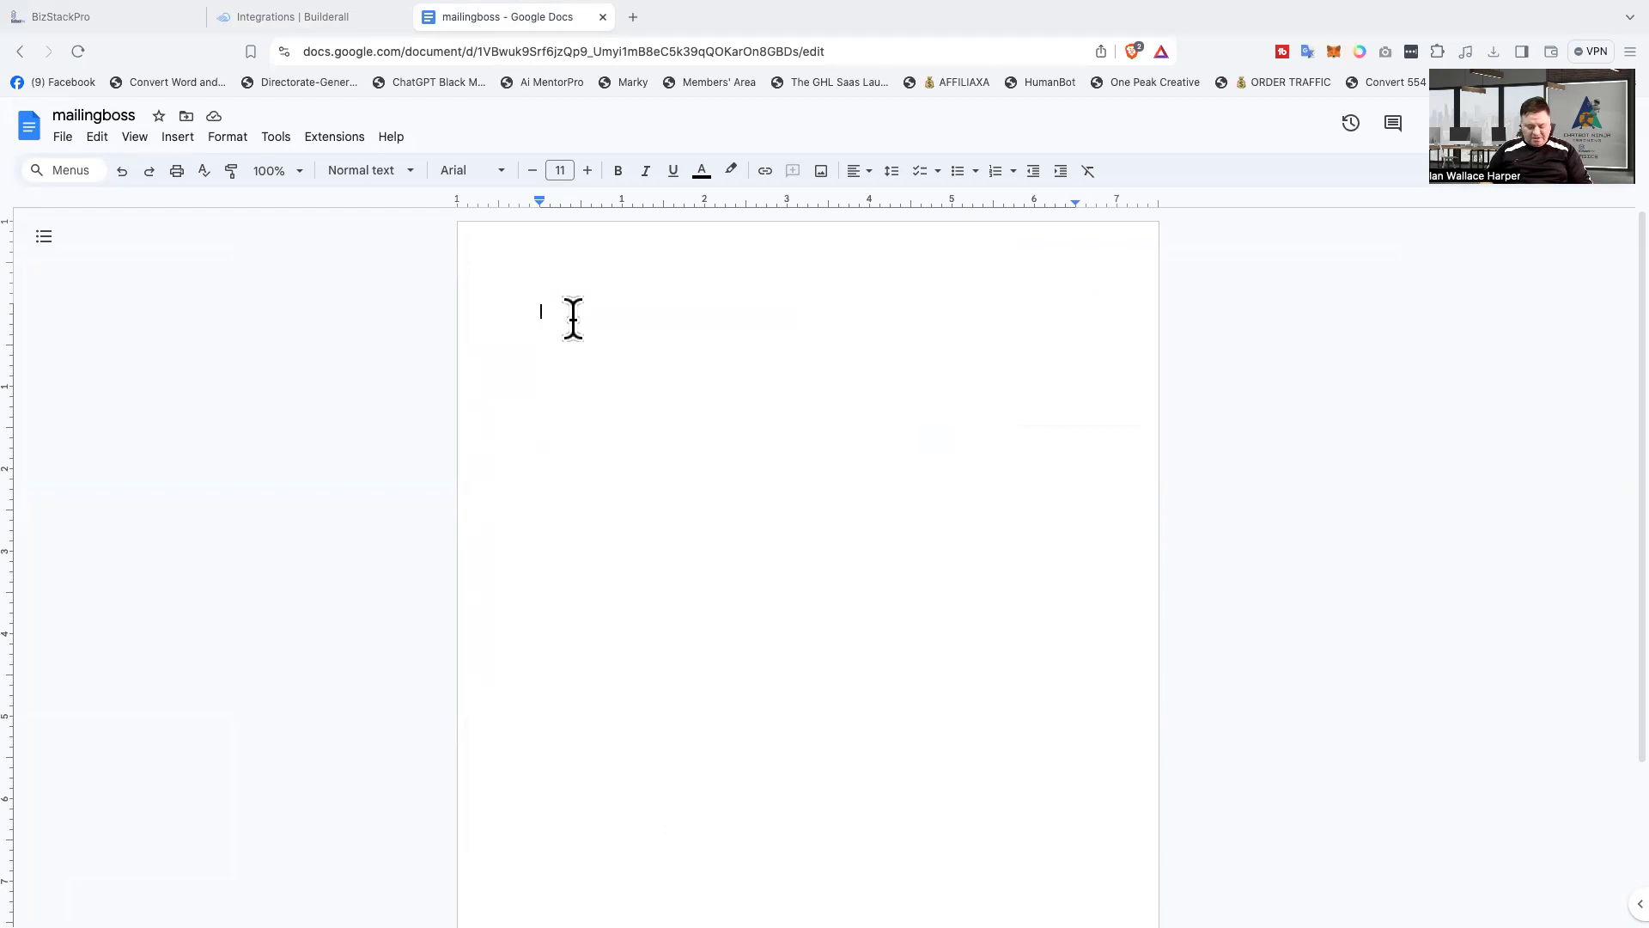
key(super+v)
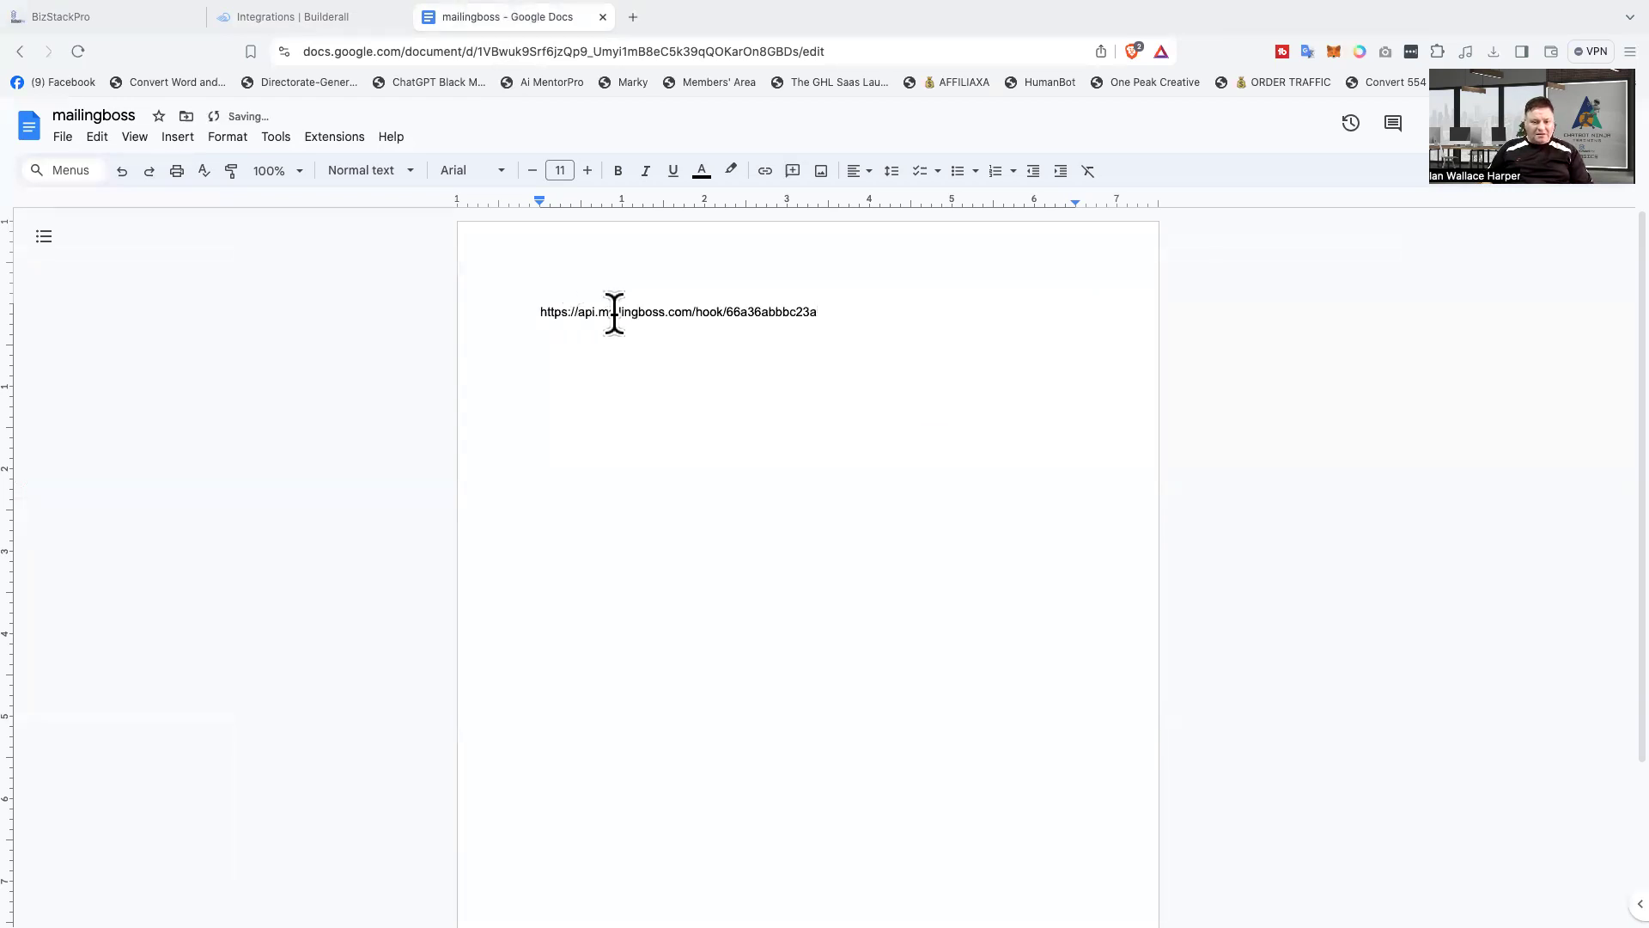
- Enlarge the pasted webhook URL in the document to font size 18
key(Right)
key(Right)
key(Right)
key(Right)
key(Right)
key(Right)
key(Right)
key(Right)
key(Right)
key(Right)
key(Right)
key(Right)
key(Right)
key(Right)
key(Right)
key(Right)
key(Right)
key(Right)
drag(546, 313, 876, 324)
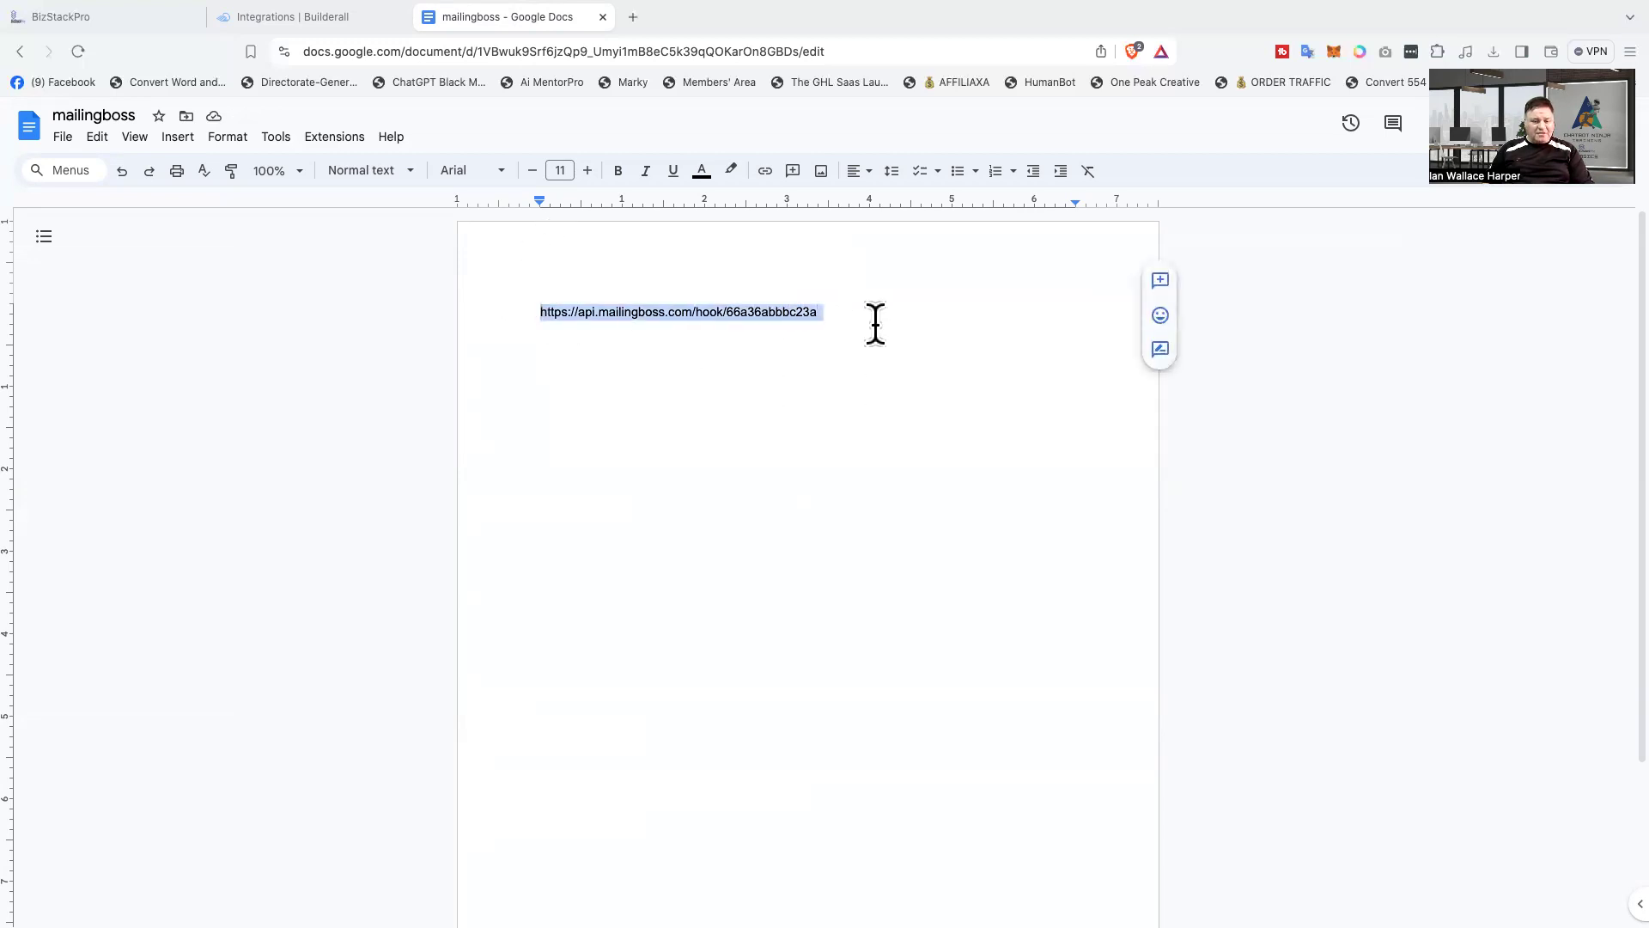
click(587, 170)
click(587, 170)
click(587, 170)
click(587, 170)
click(587, 170)
click(587, 170)
click(587, 170)
click(602, 383)
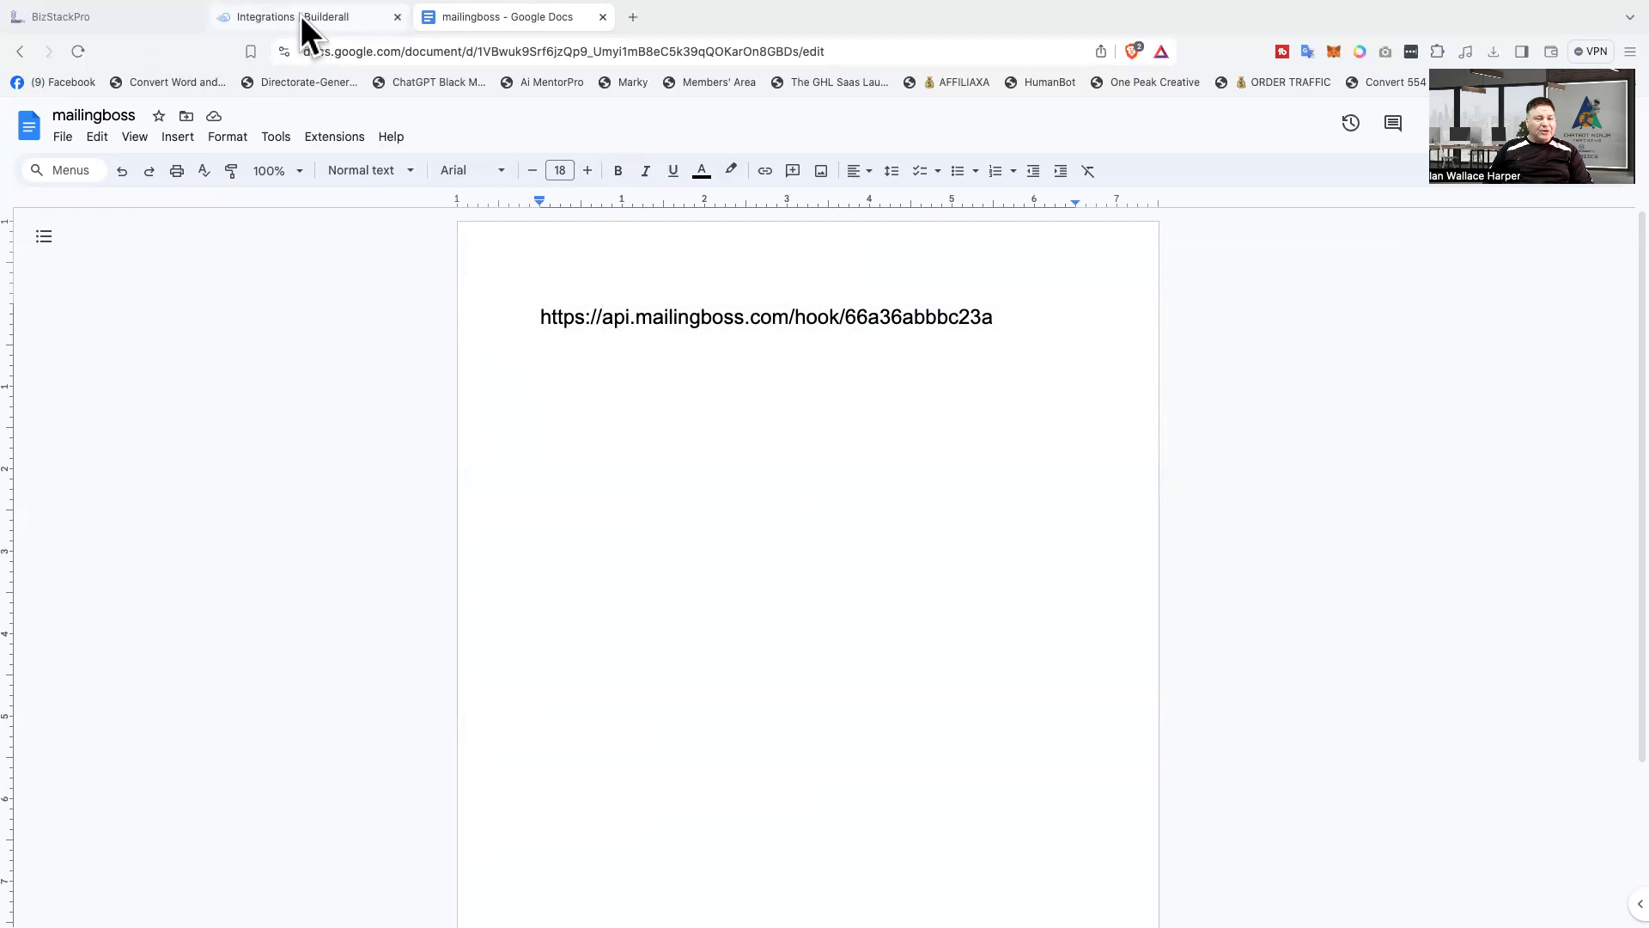
- Switch to BizStackPro, leave the open workflow and open the "C8.0 Practice Automations" folder from the main workflow list
click(115, 15)
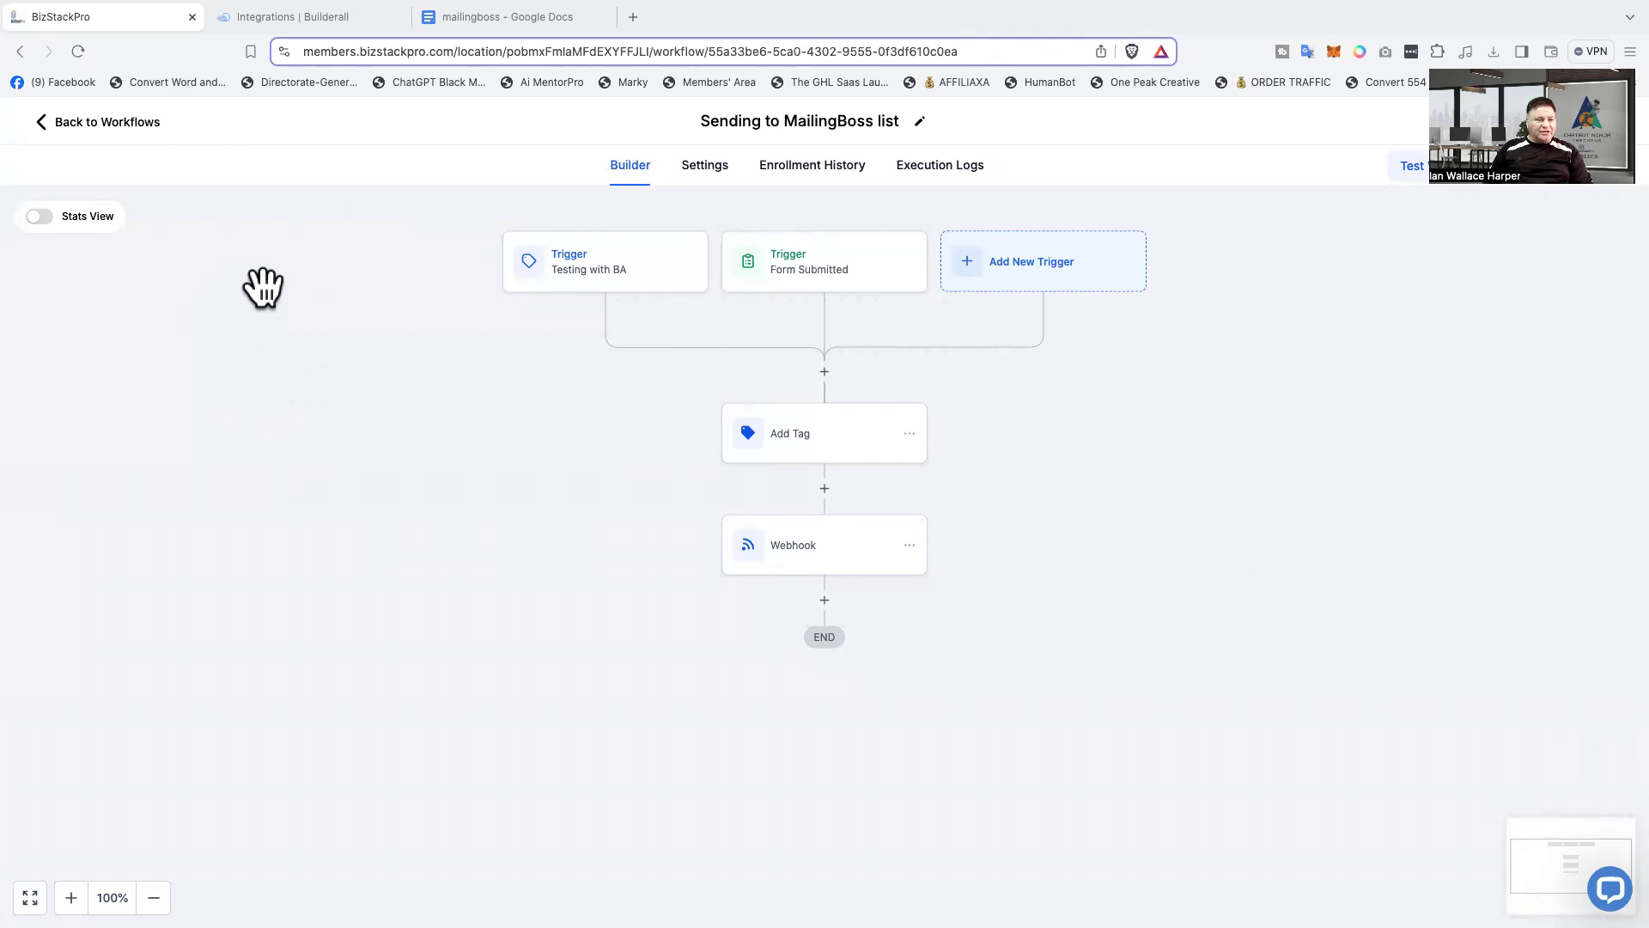
click(82, 125)
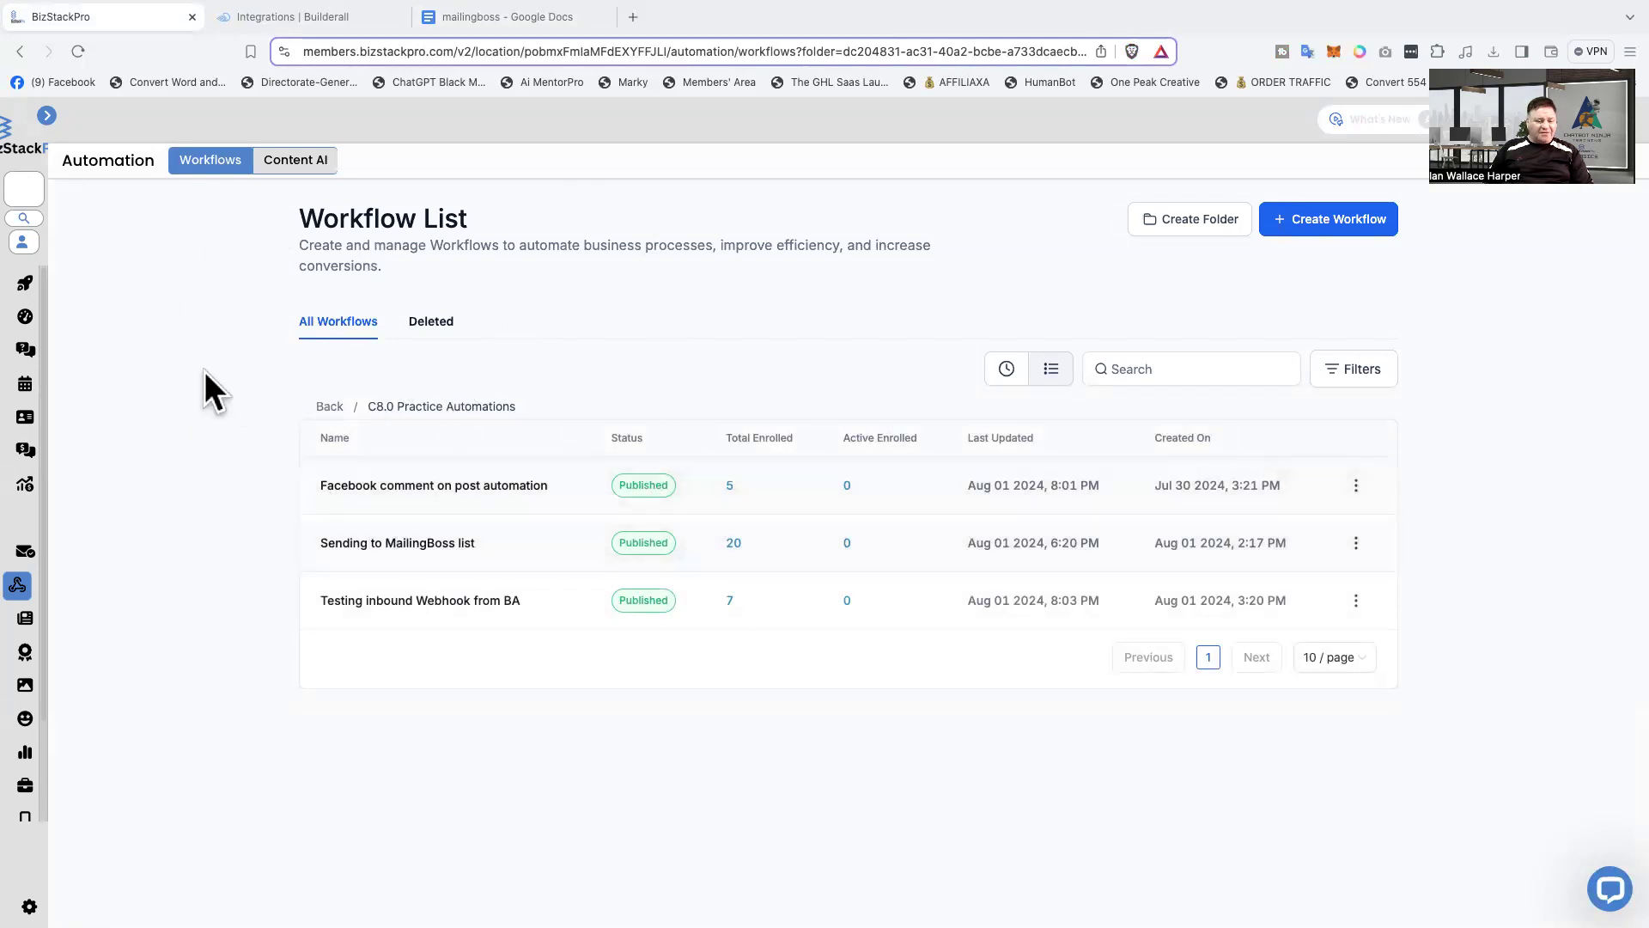
click(326, 407)
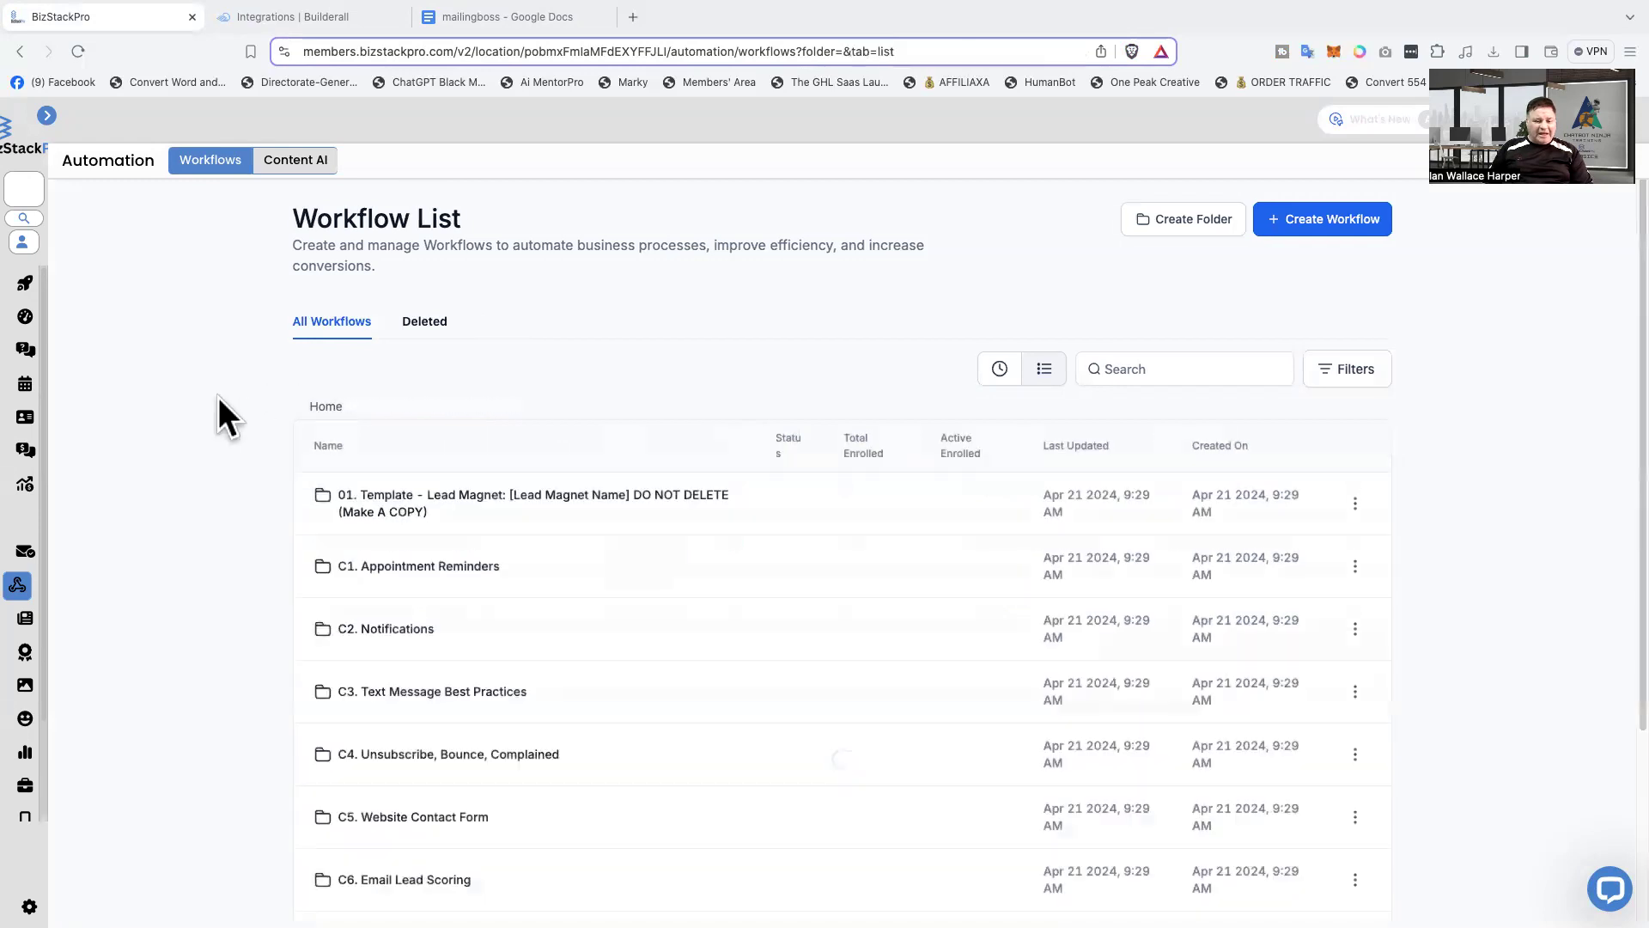
scroll(591, 533, down, 2)
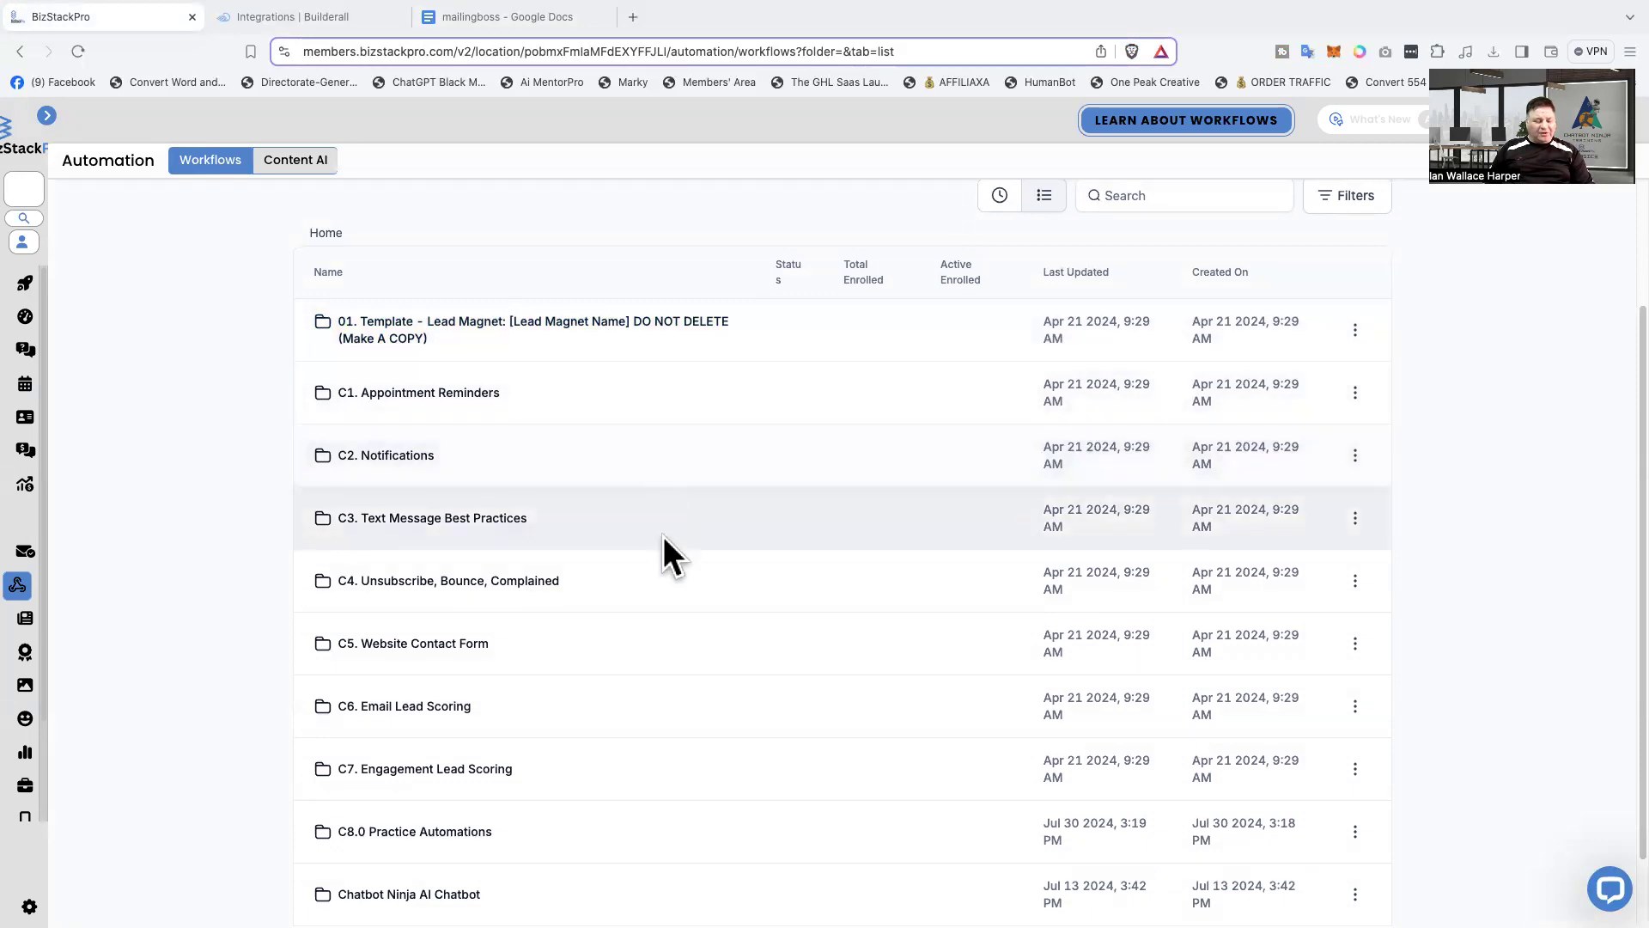
scroll(672, 601, down, 1)
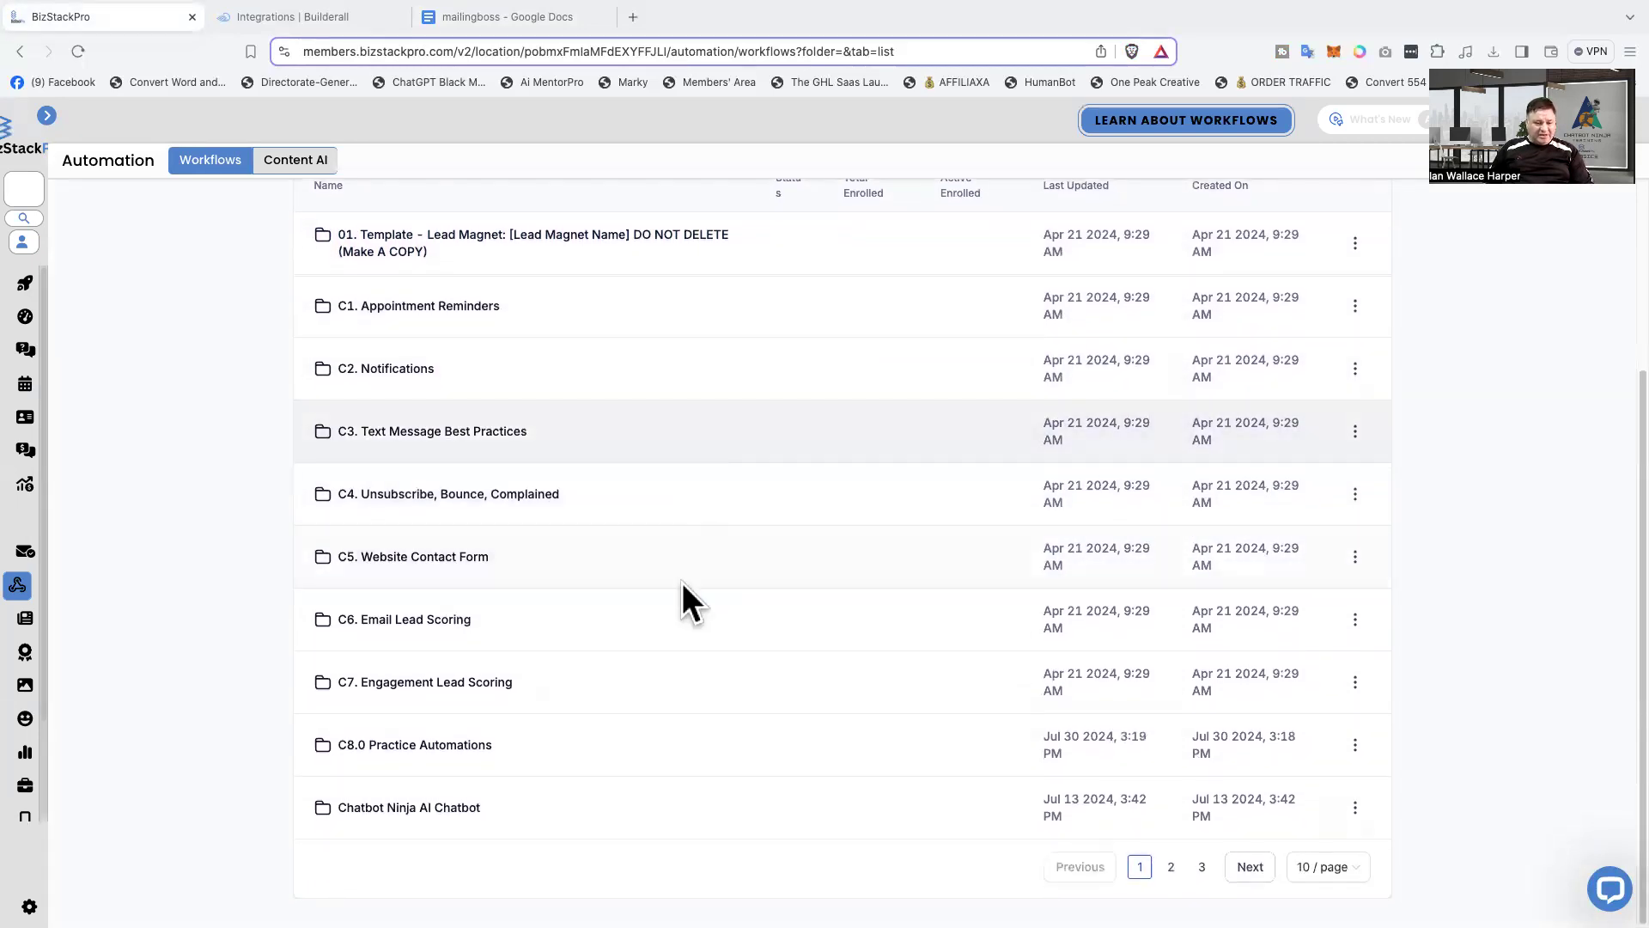
click(415, 744)
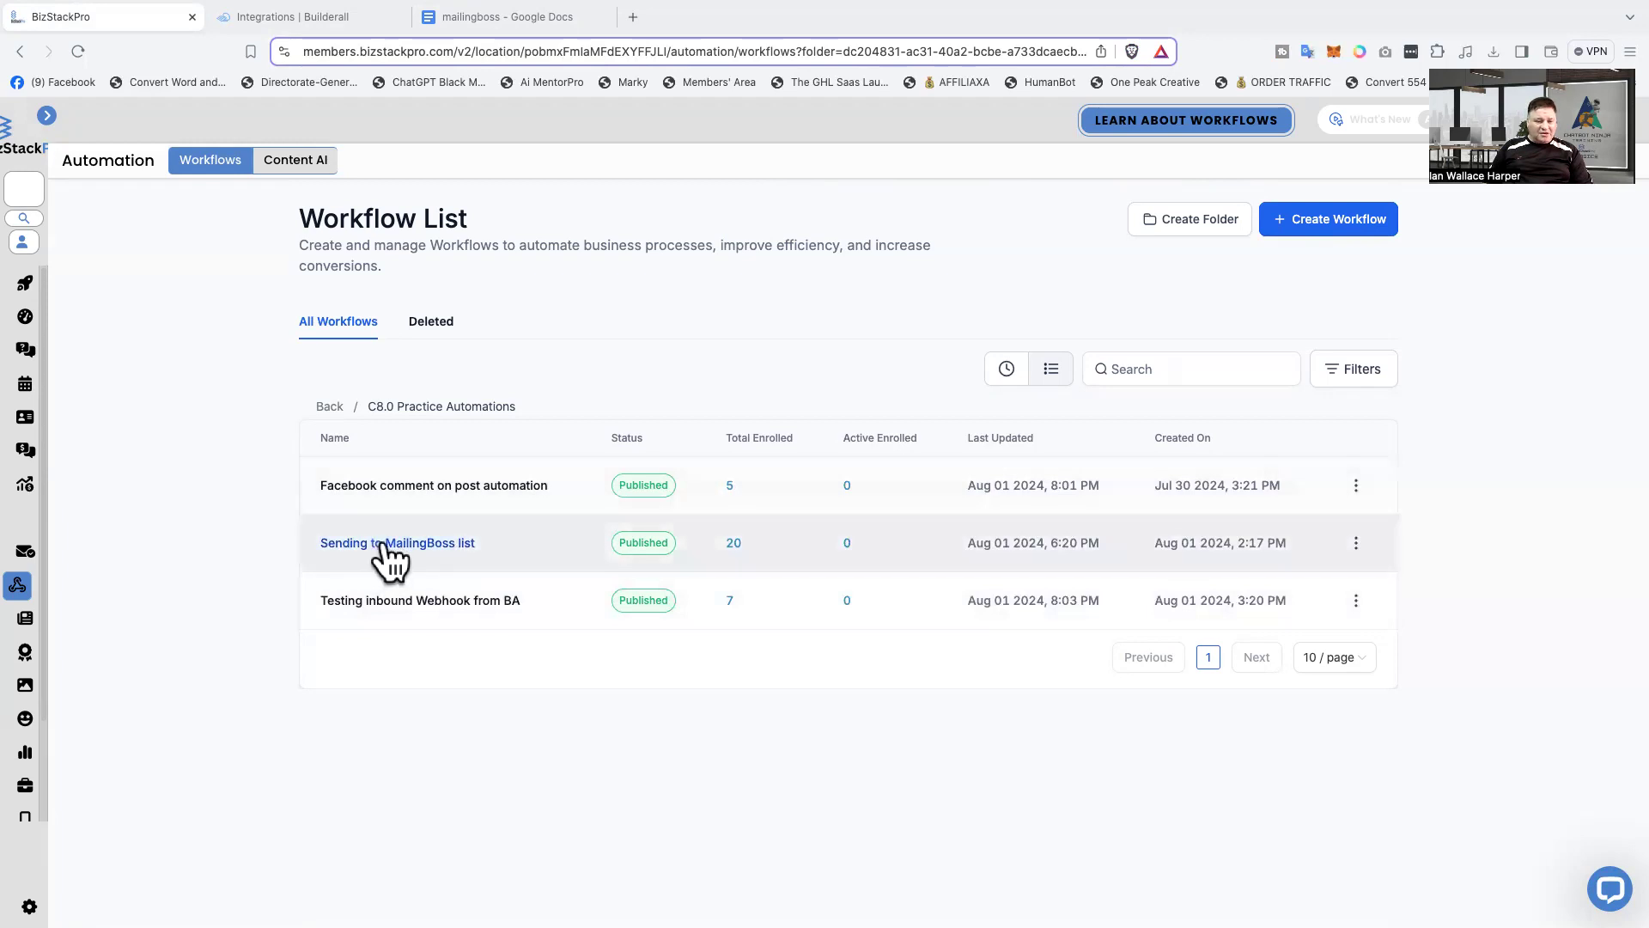
- Create a new workflow from scratch in this folder and dismiss the re-entry notice
click(1366, 225)
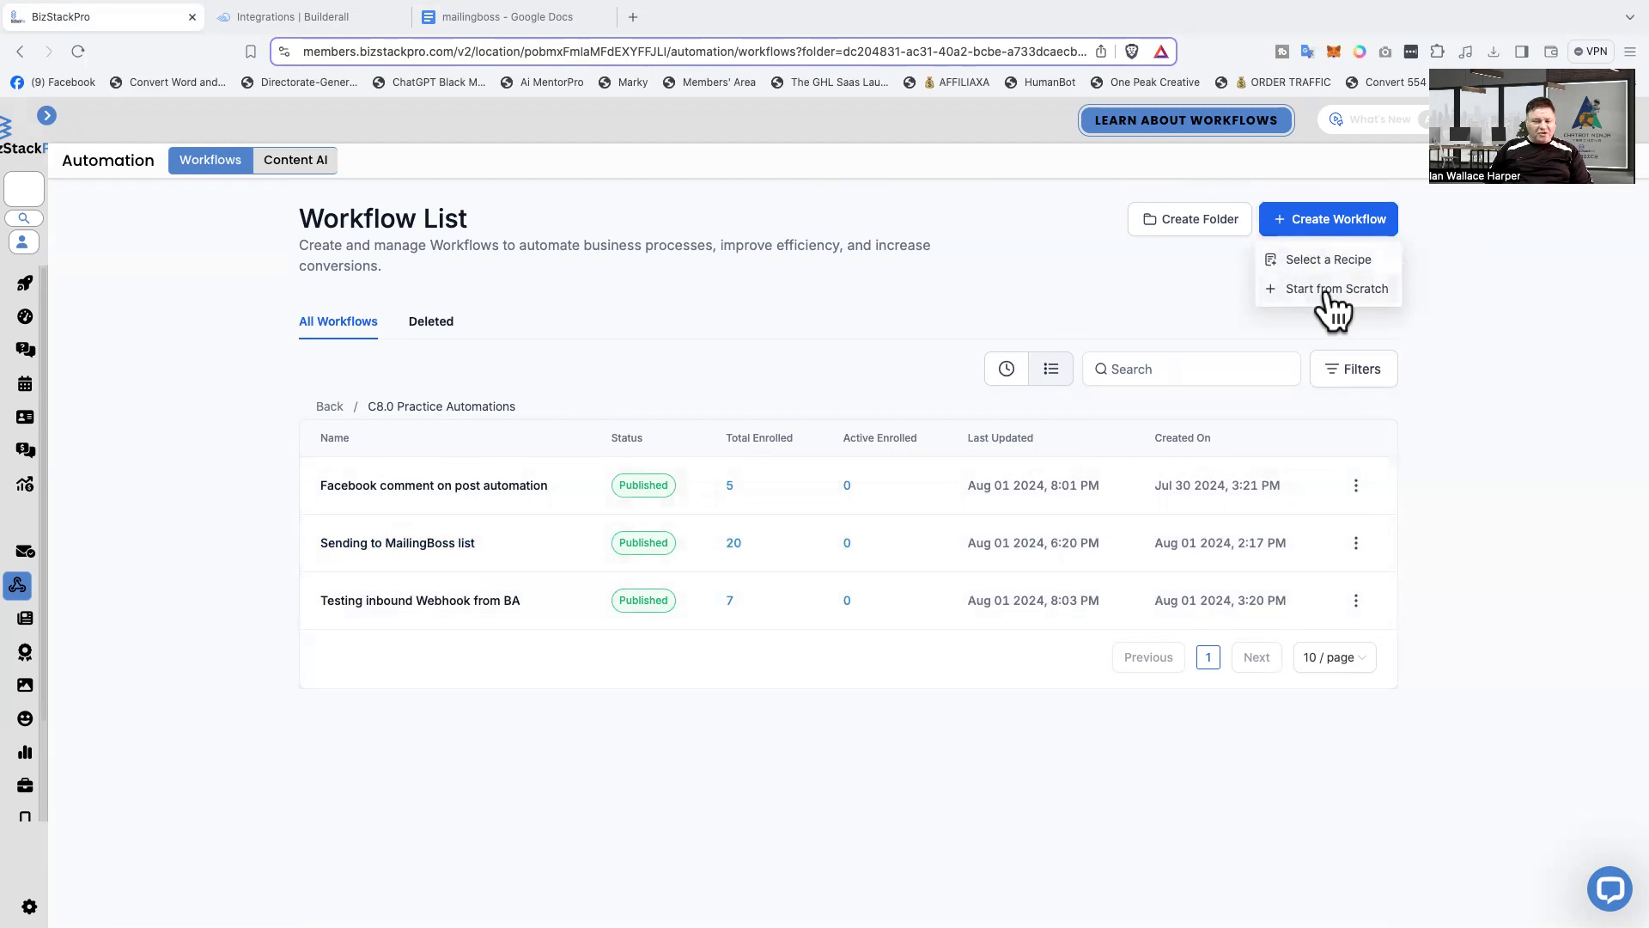
click(1330, 290)
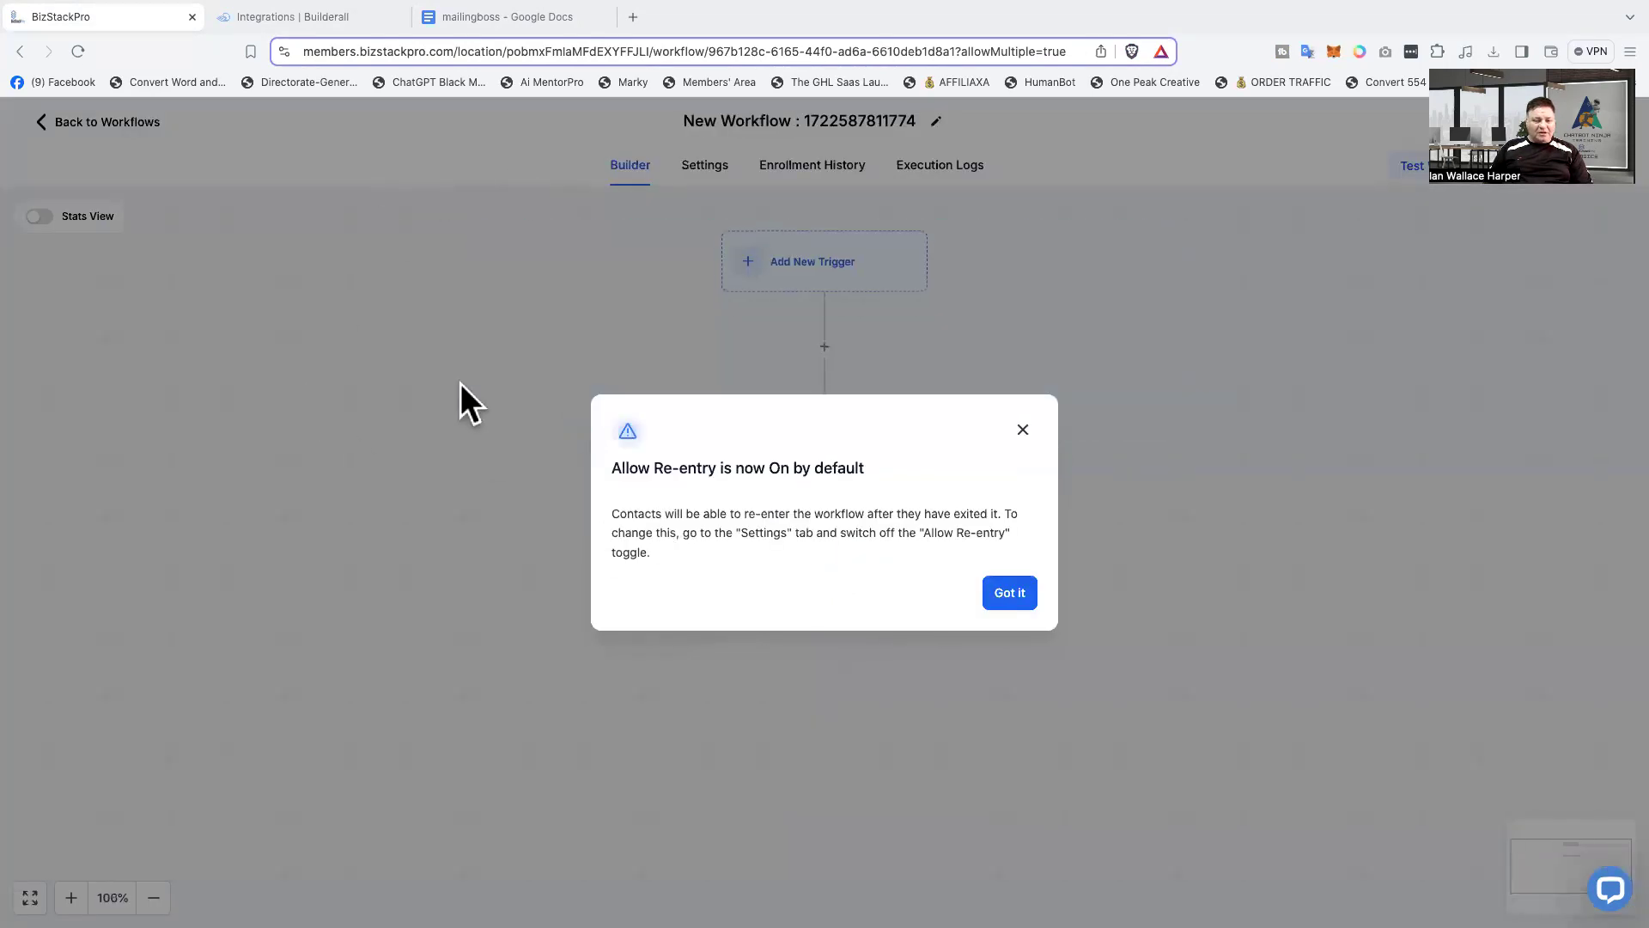
click(1010, 594)
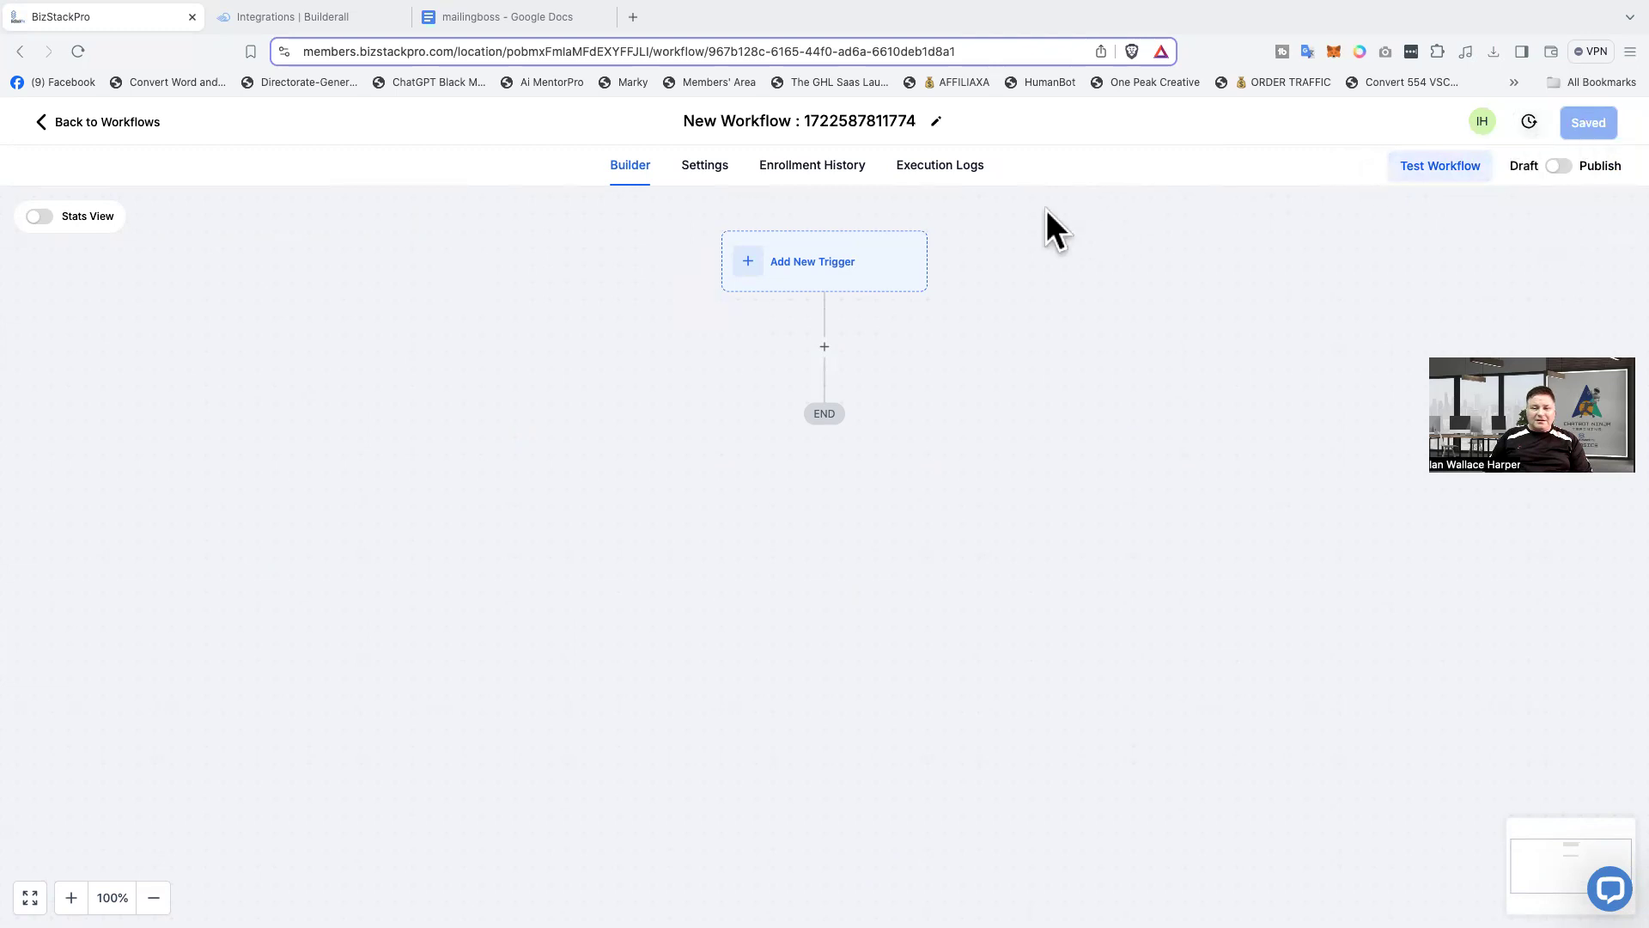
- Add a Form Submitted trigger without filters to the new workflow, finding it by searching for "form", and save the workflow
click(846, 273)
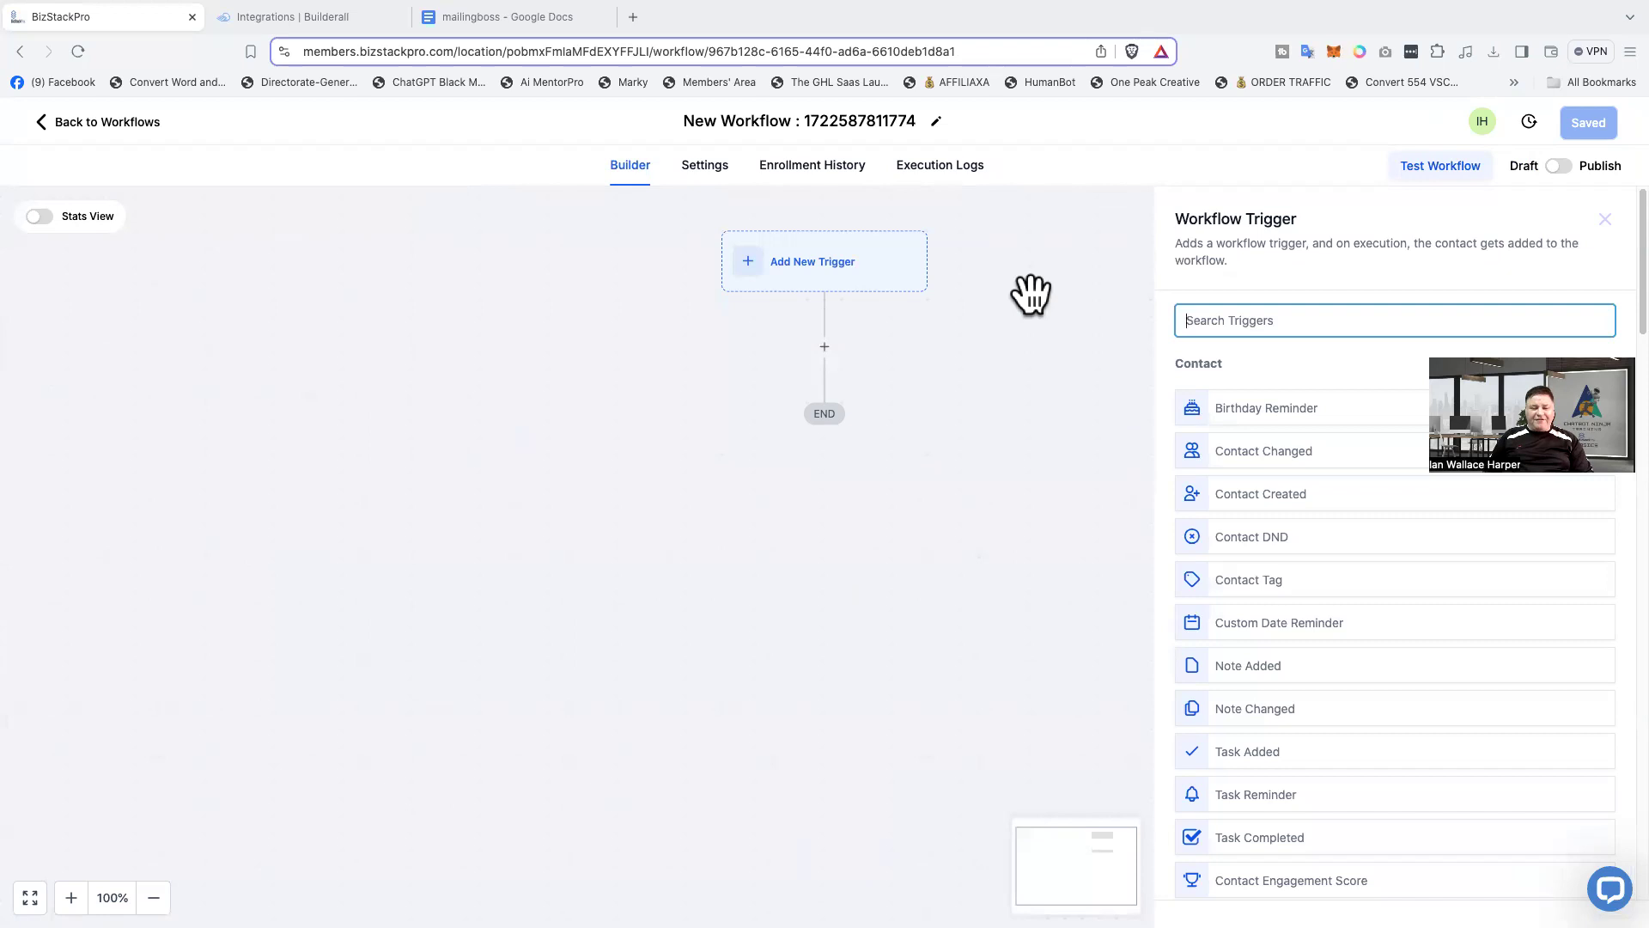
click(1248, 314)
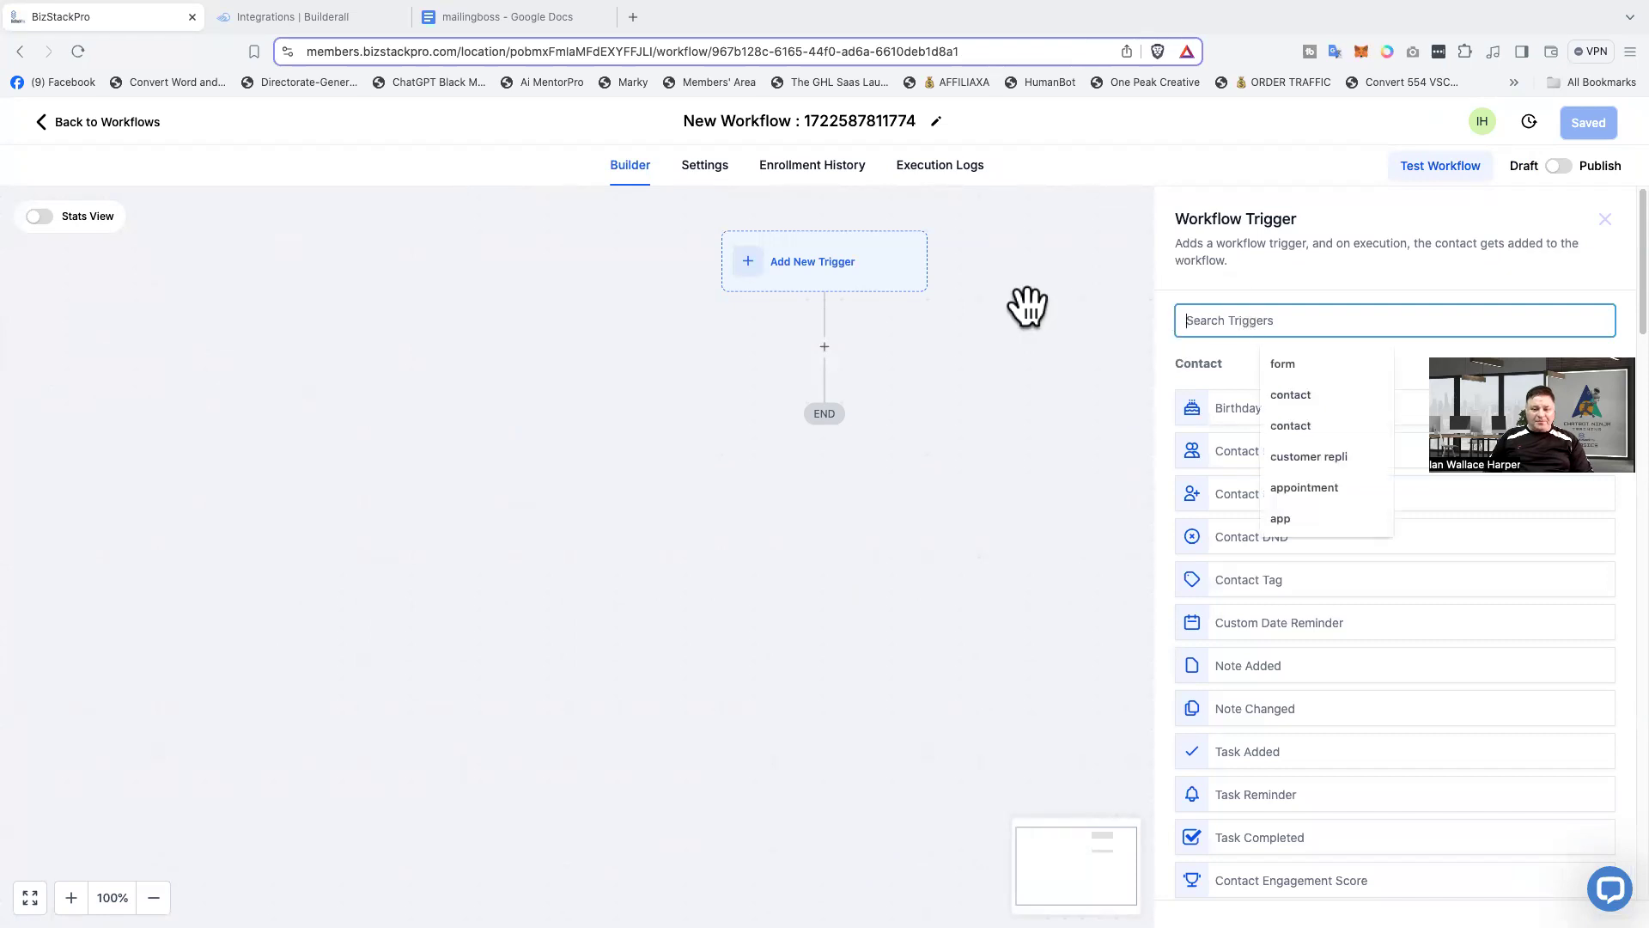
text(fo)
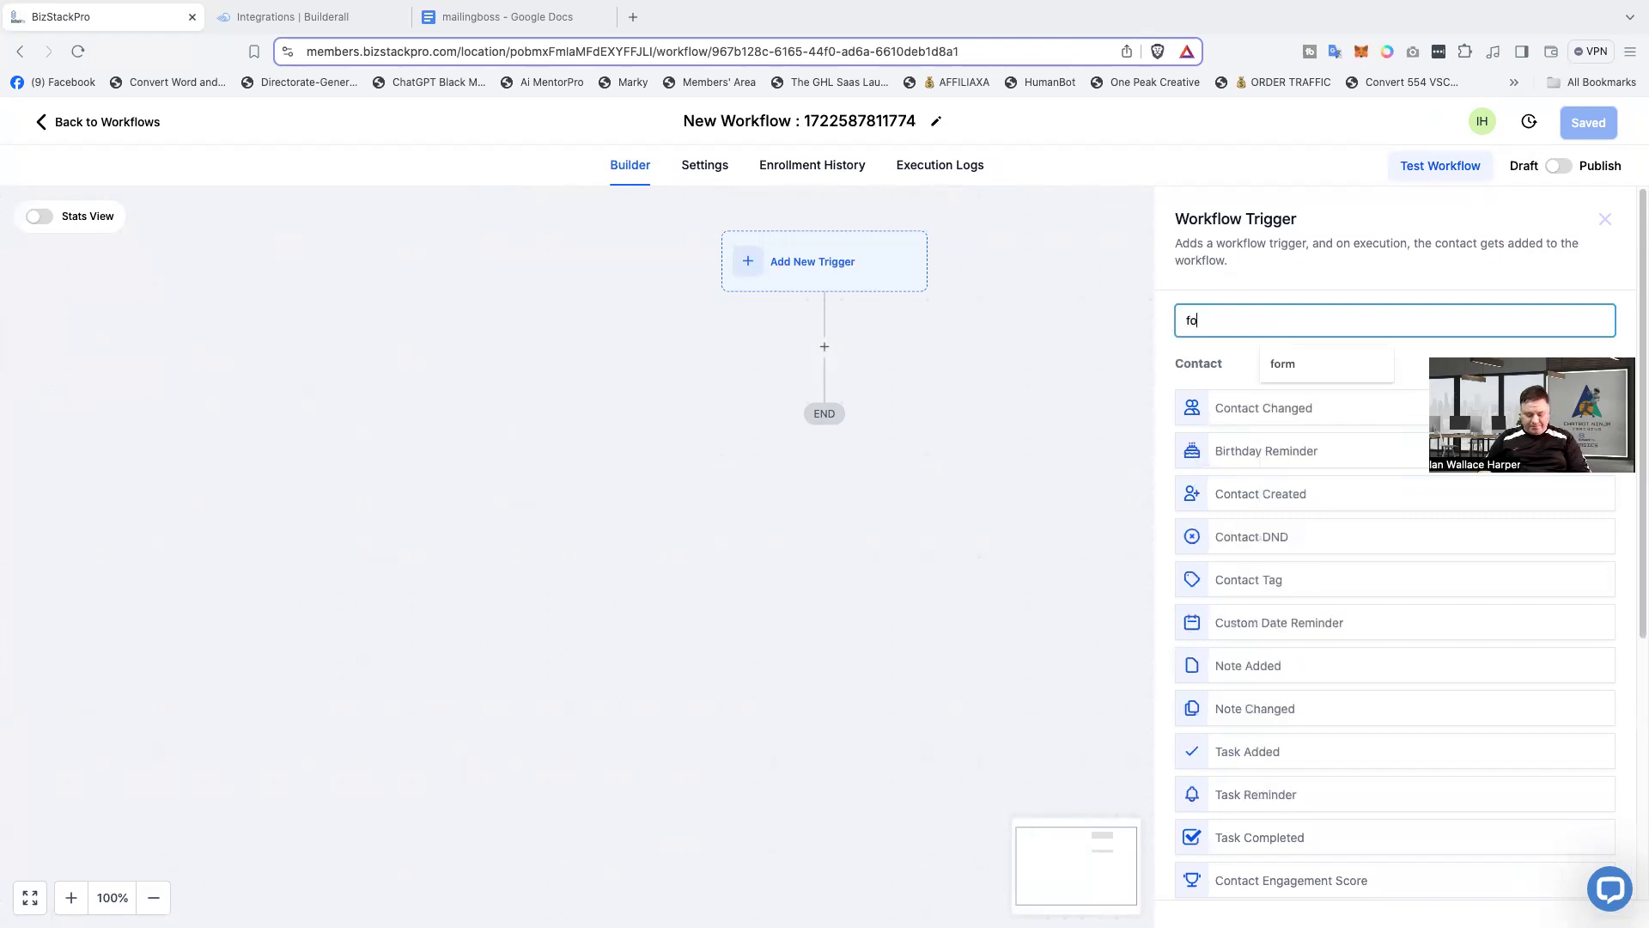
text(rm)
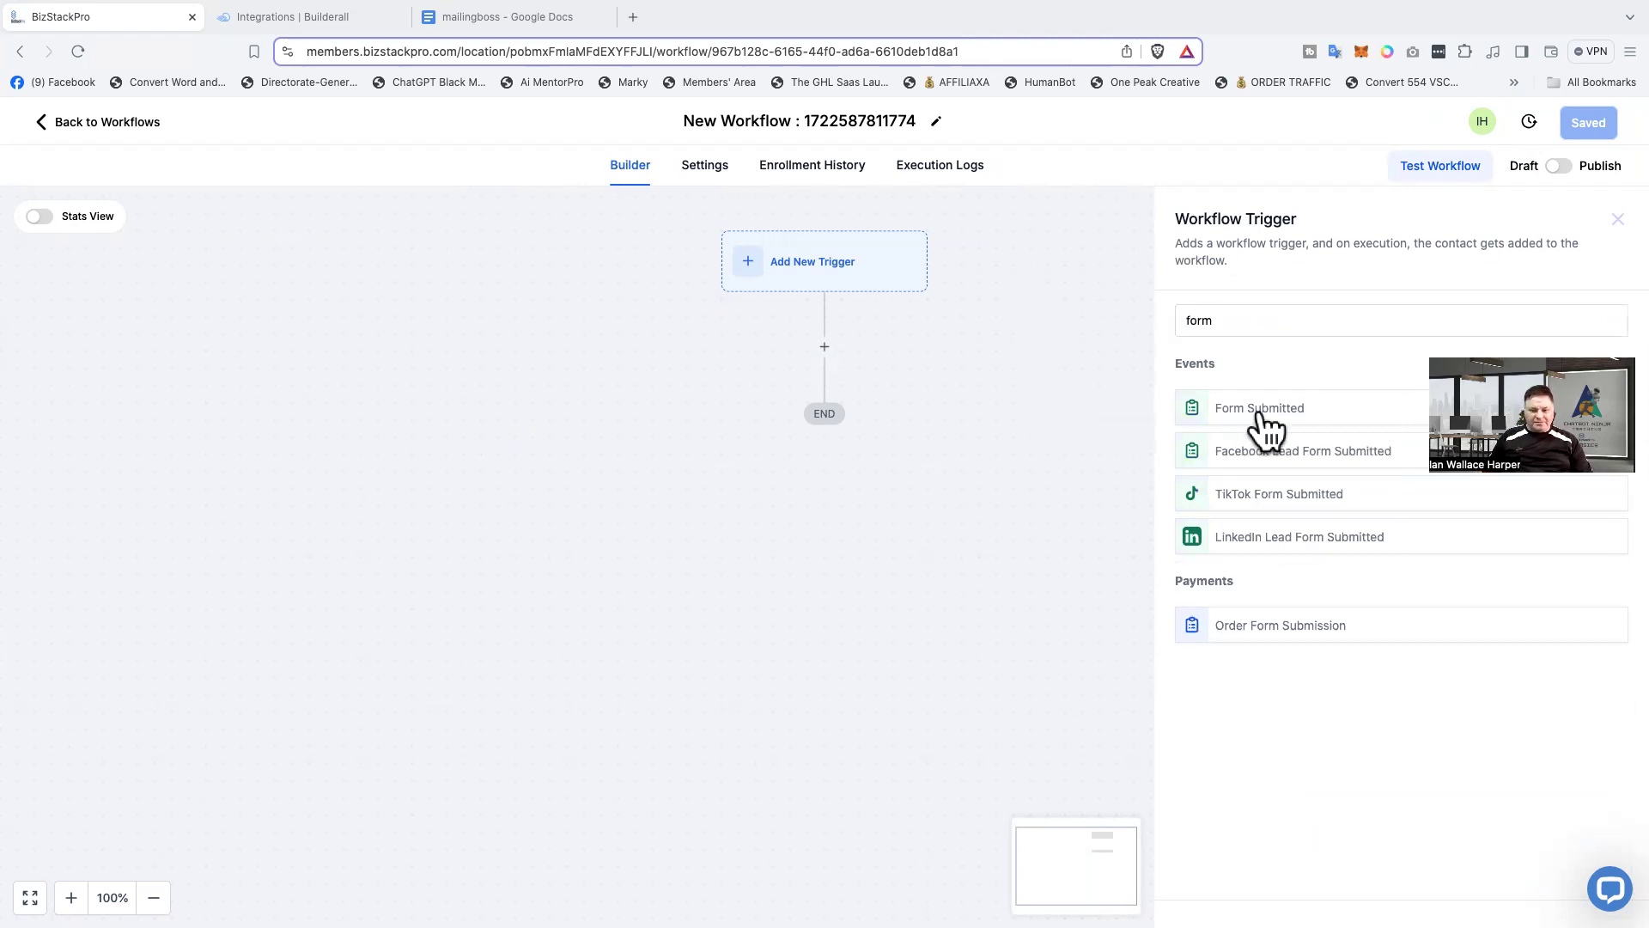
click(1265, 423)
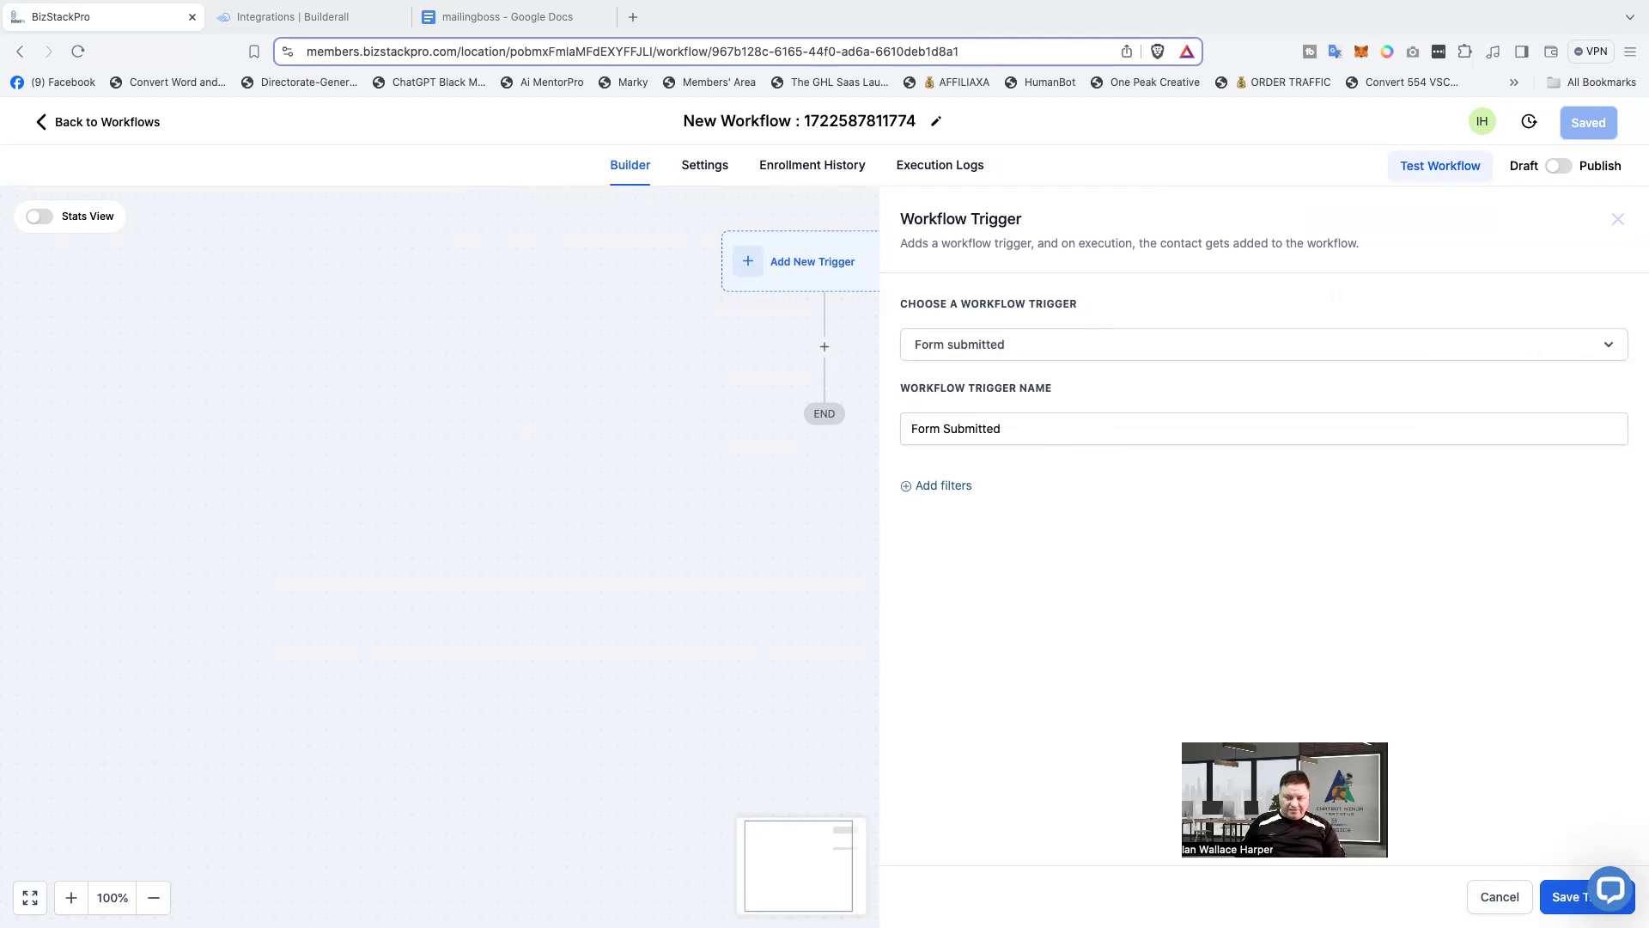
click(1565, 896)
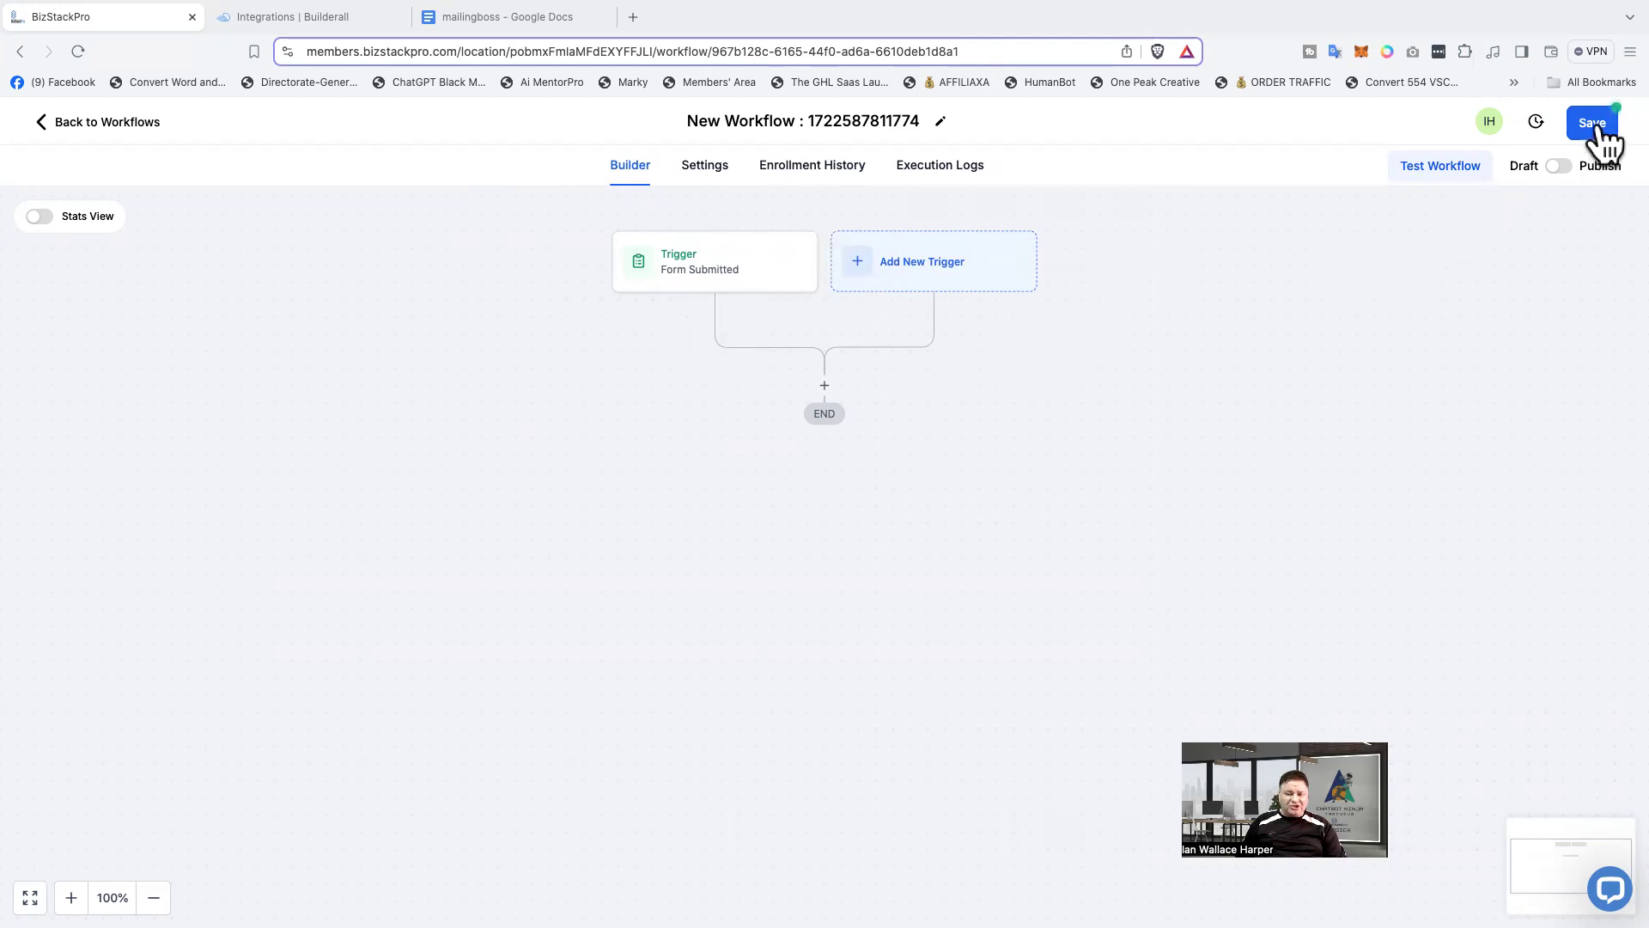
click(1594, 126)
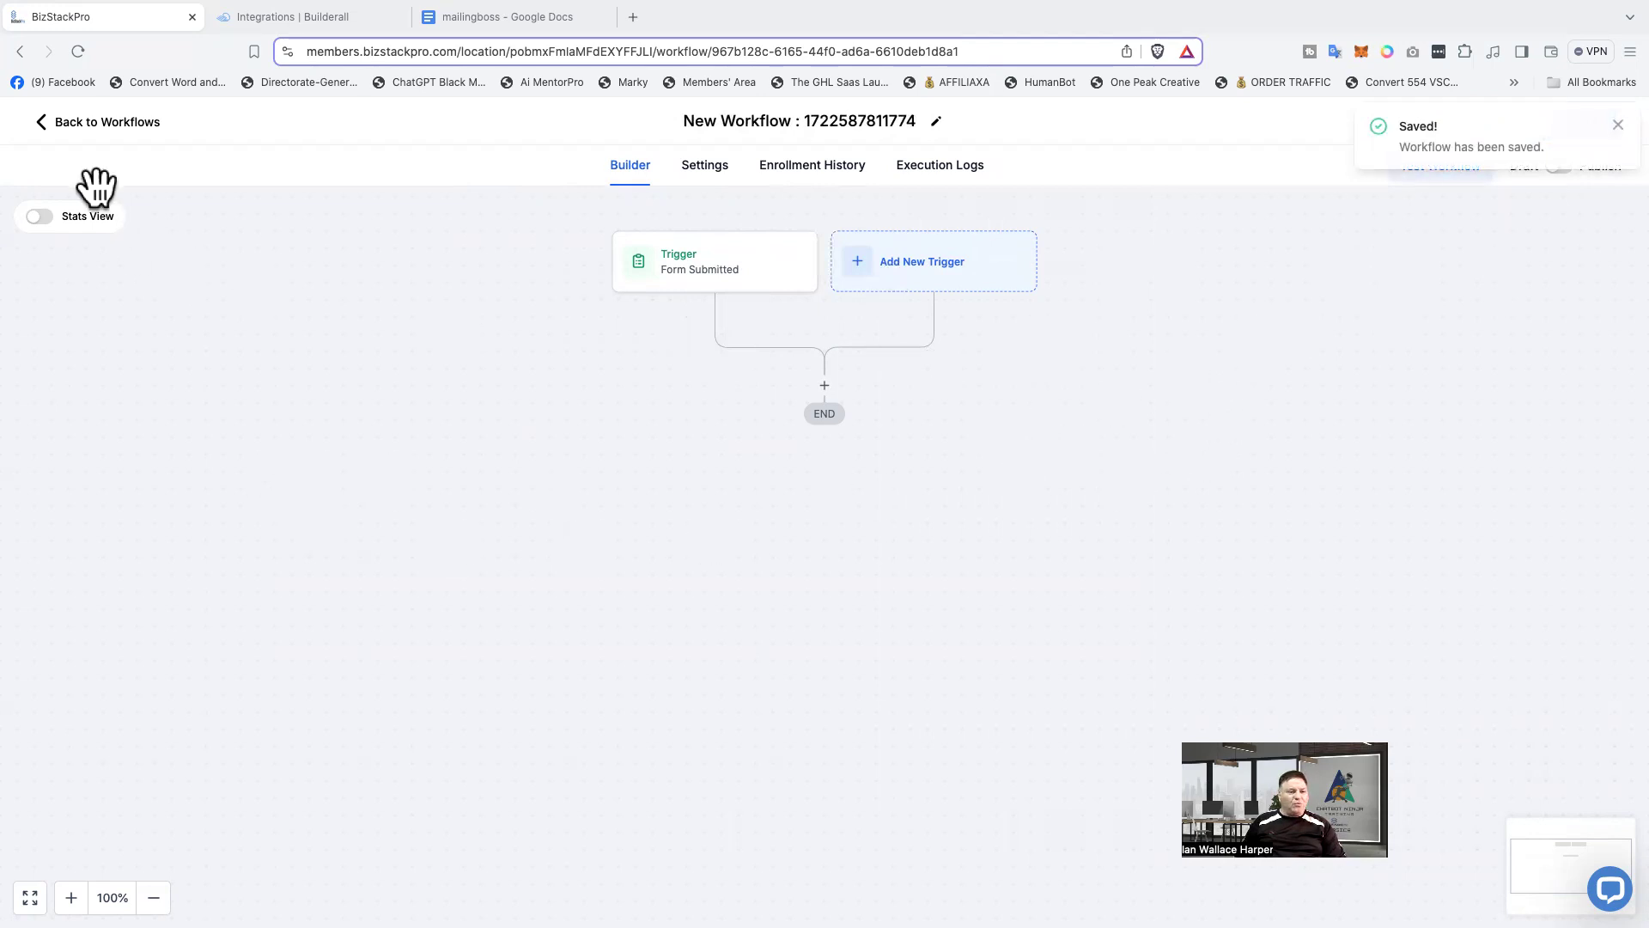
- Return to the workflow list and open the Form Submitted trigger of the "Sending to MailingBoss list" workflow
click(95, 125)
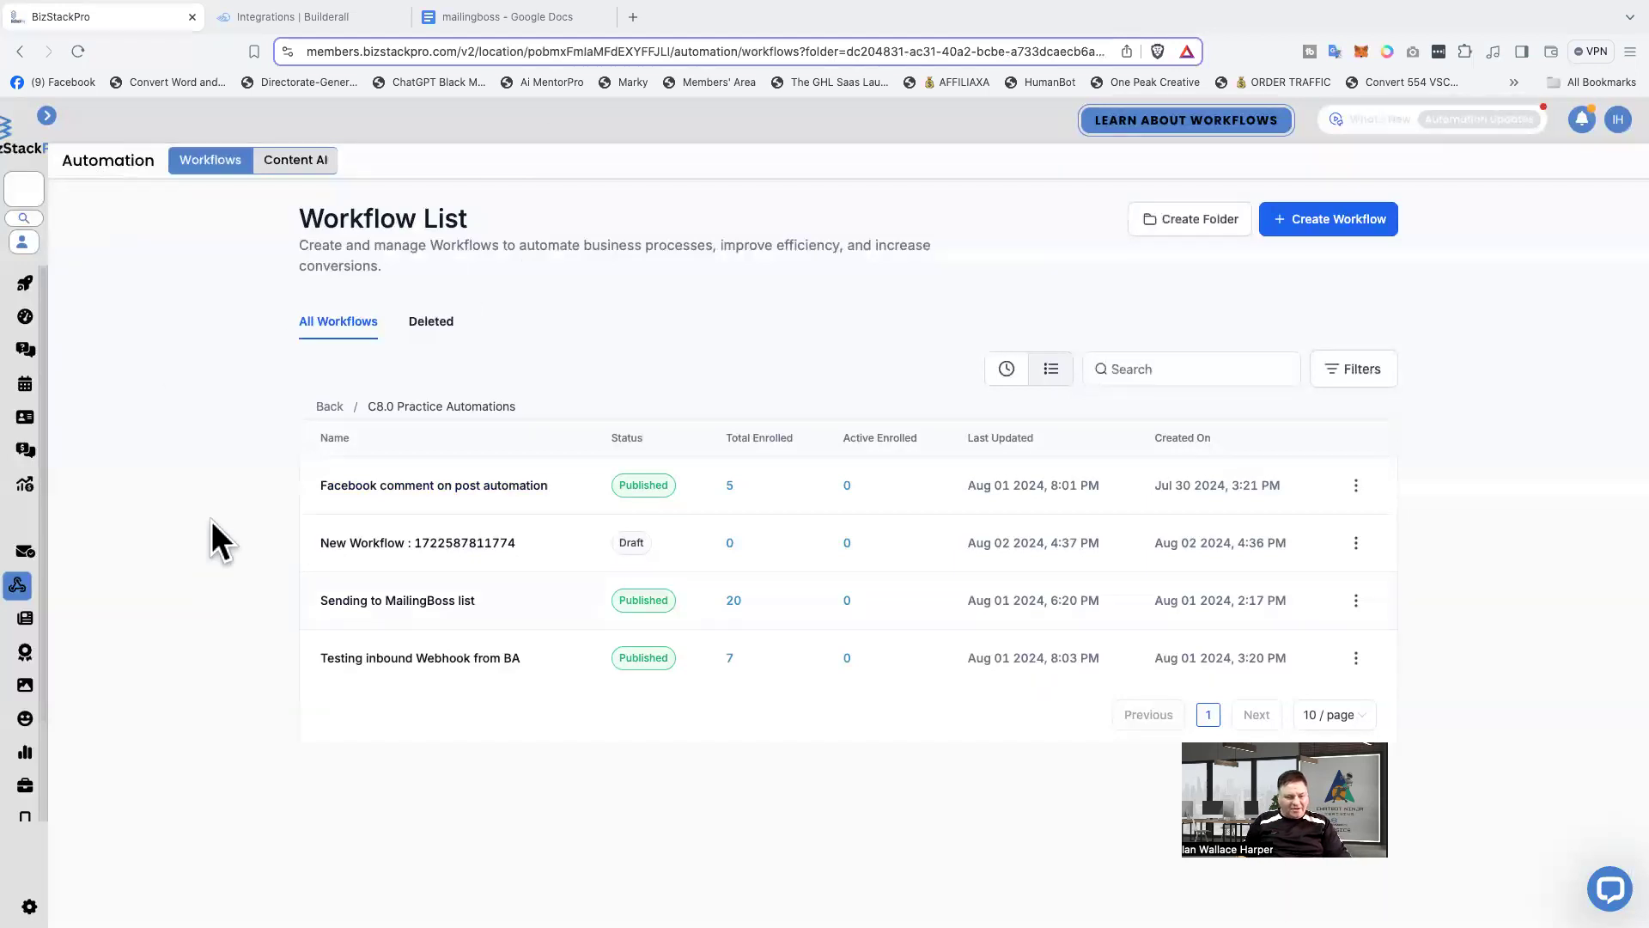
click(346, 601)
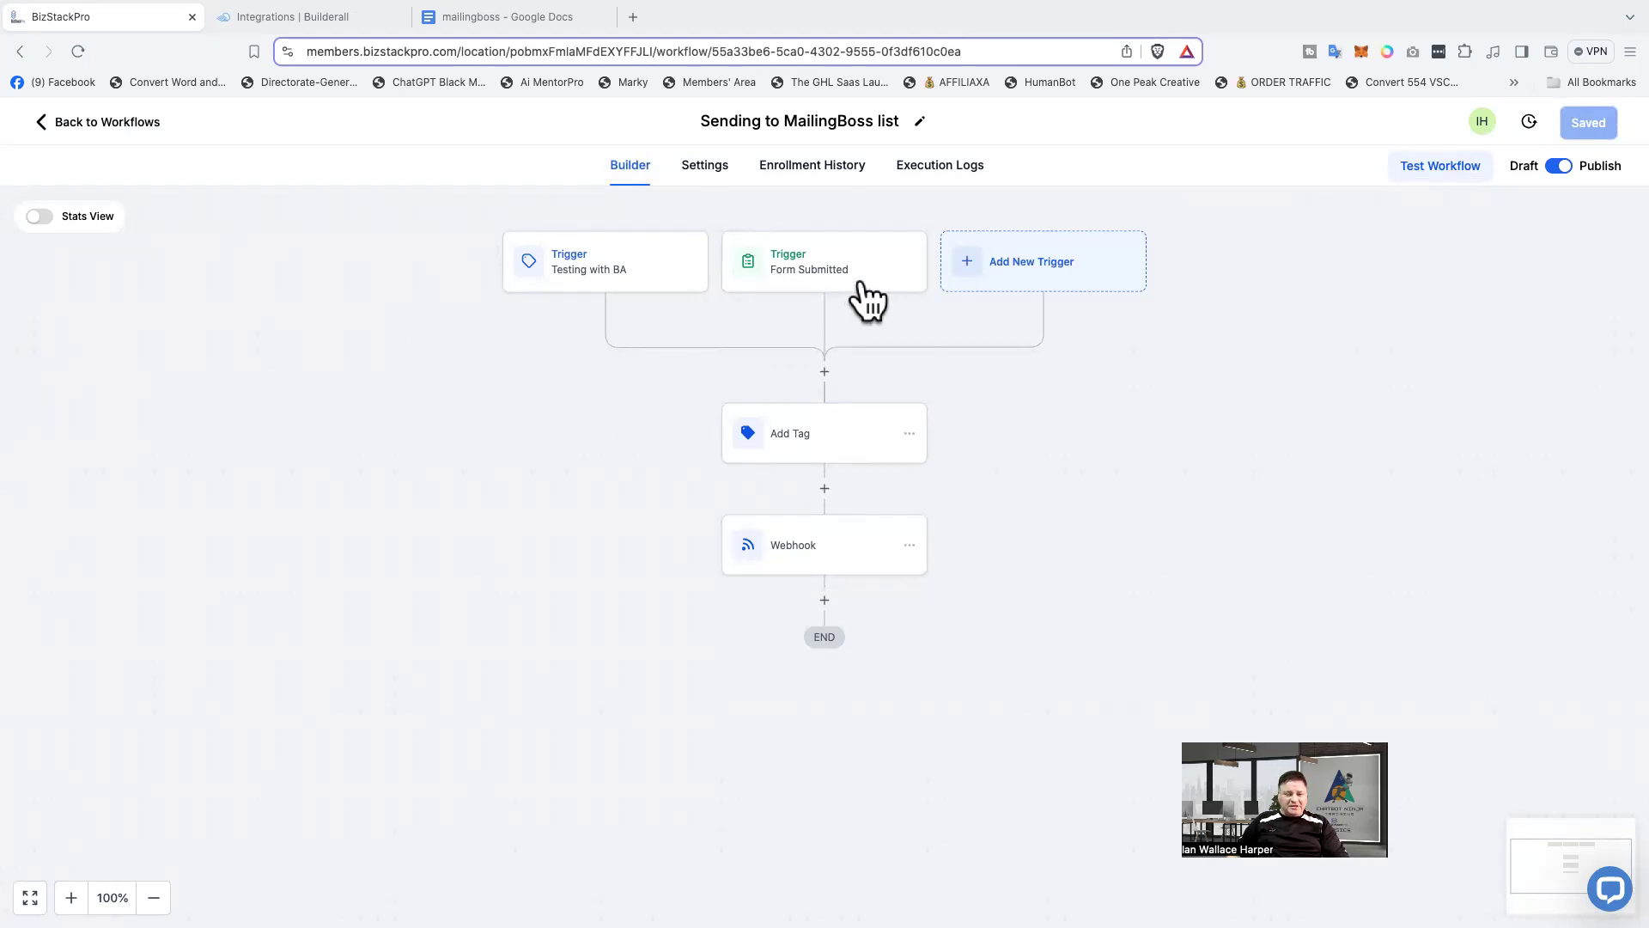
click(904, 268)
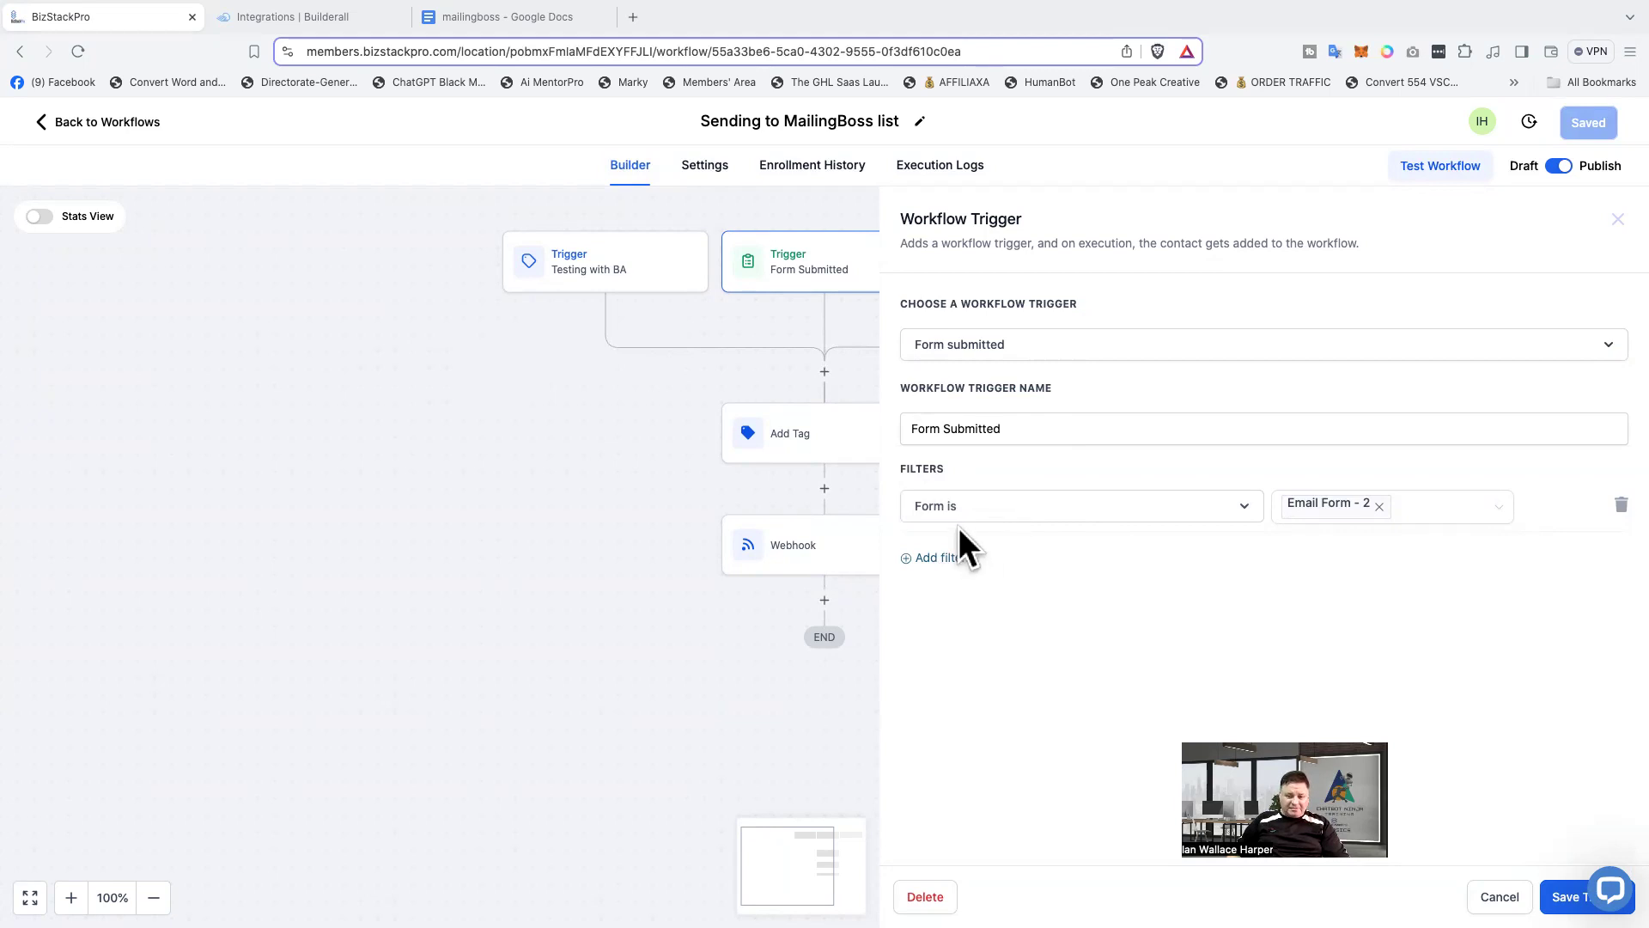
- Examine the Form Submitted trigger's available filter fields and selectable forms, and close the trigger without changes
click(995, 520)
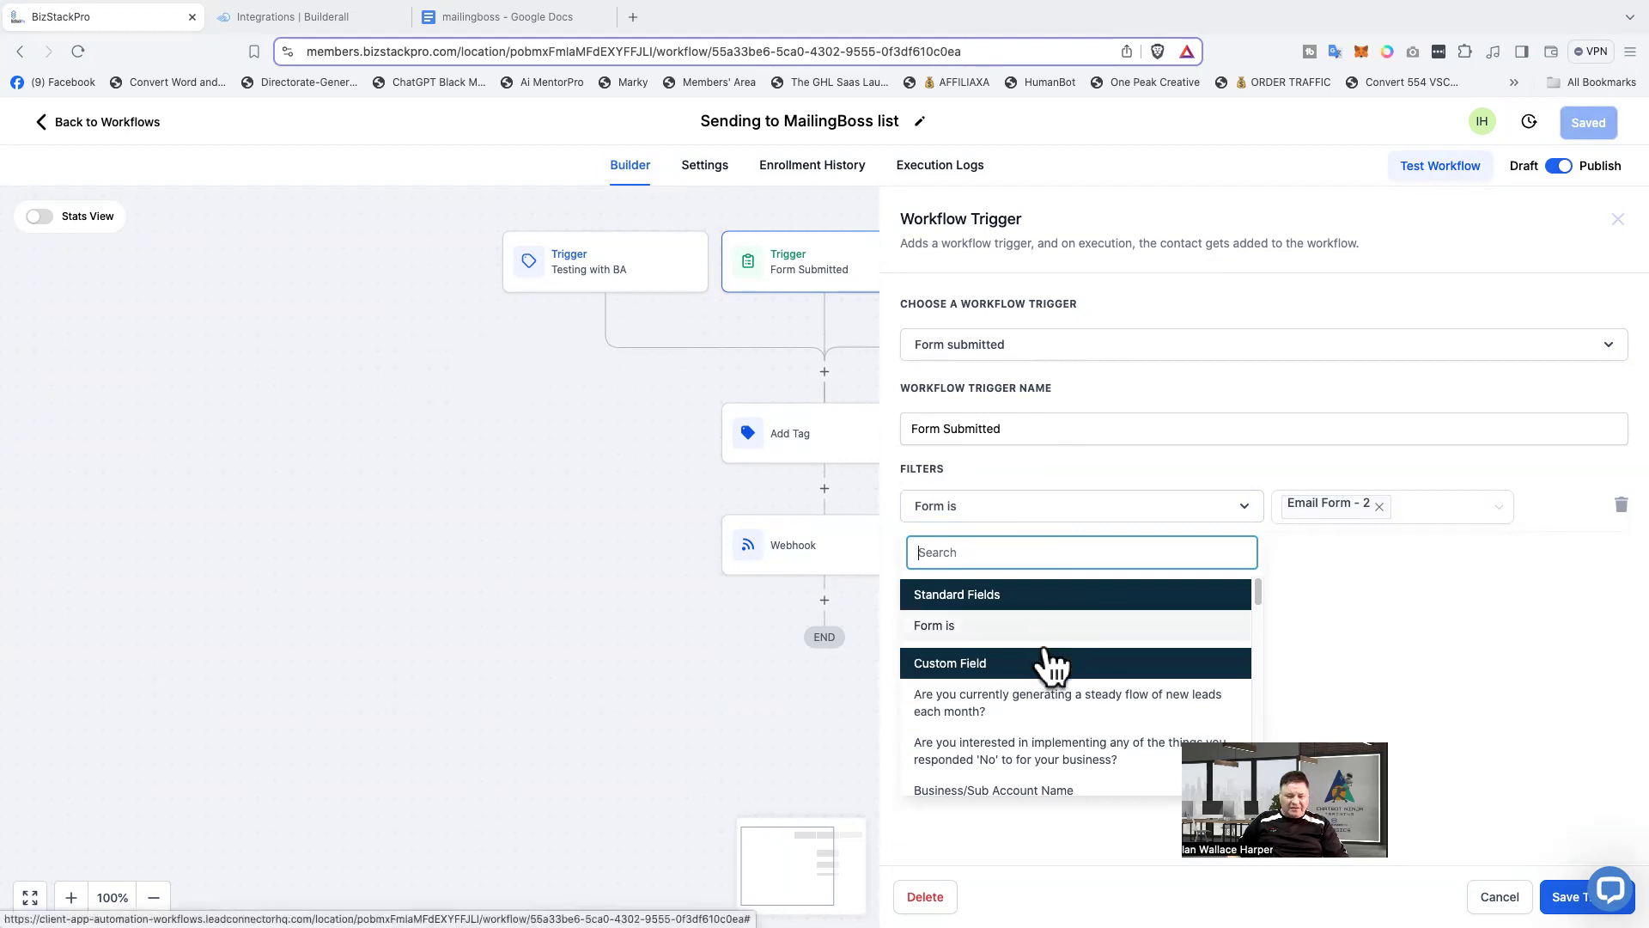
scroll(1039, 648, down, 1)
scroll(1031, 658, down, 10)
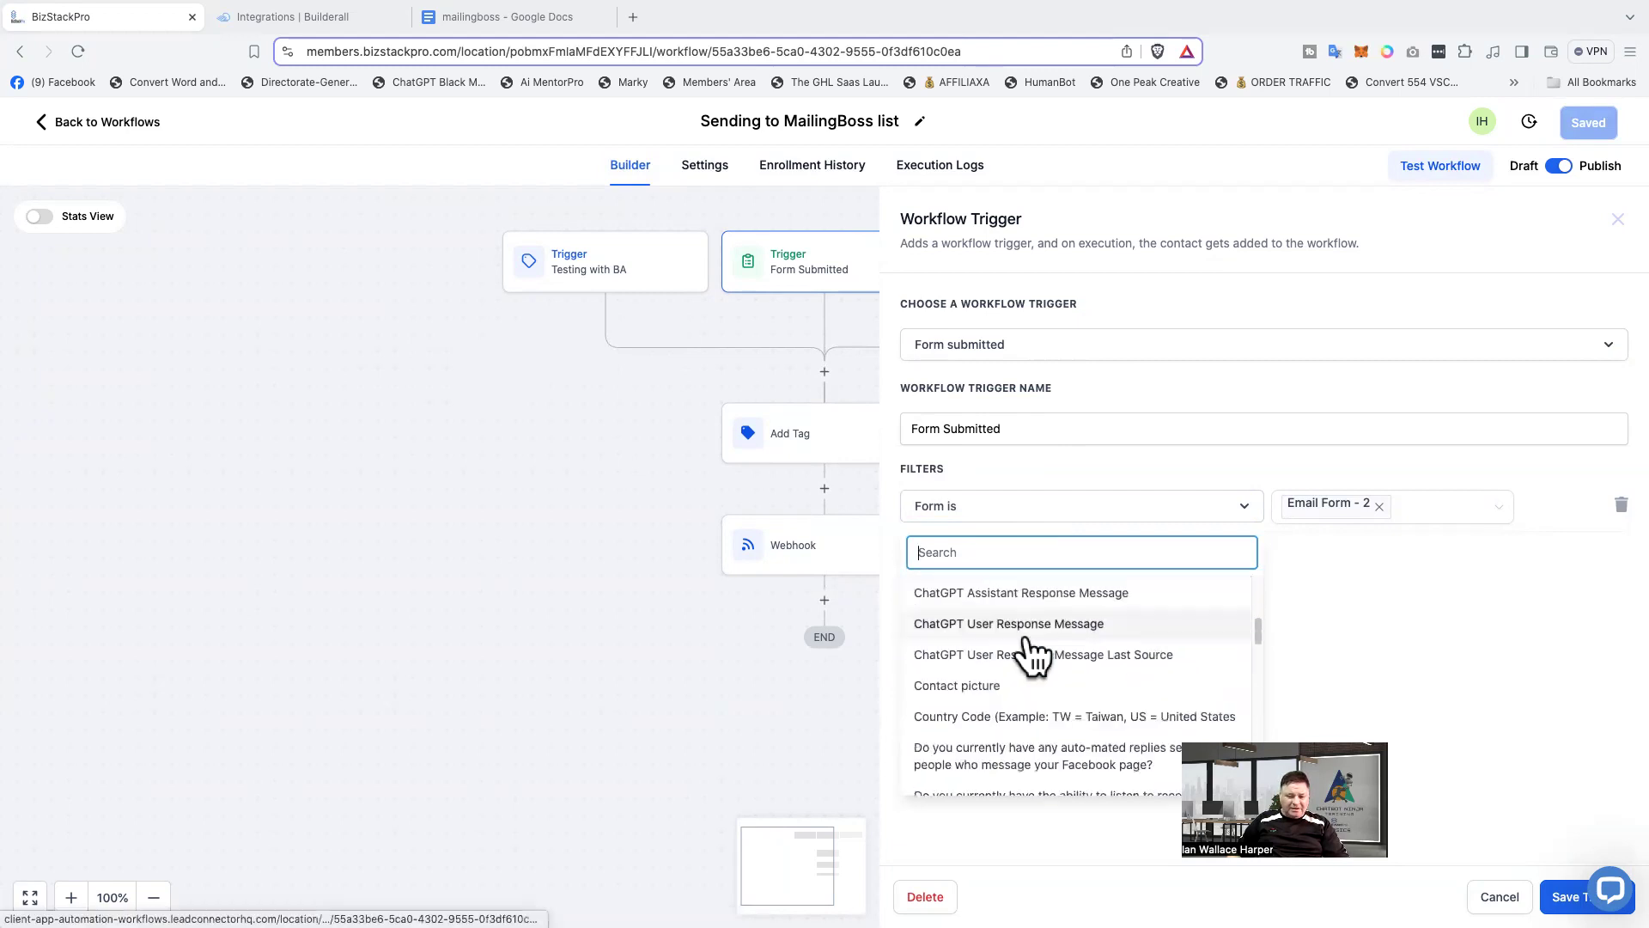
scroll(1035, 658, up, 8)
scroll(1035, 657, up, 3)
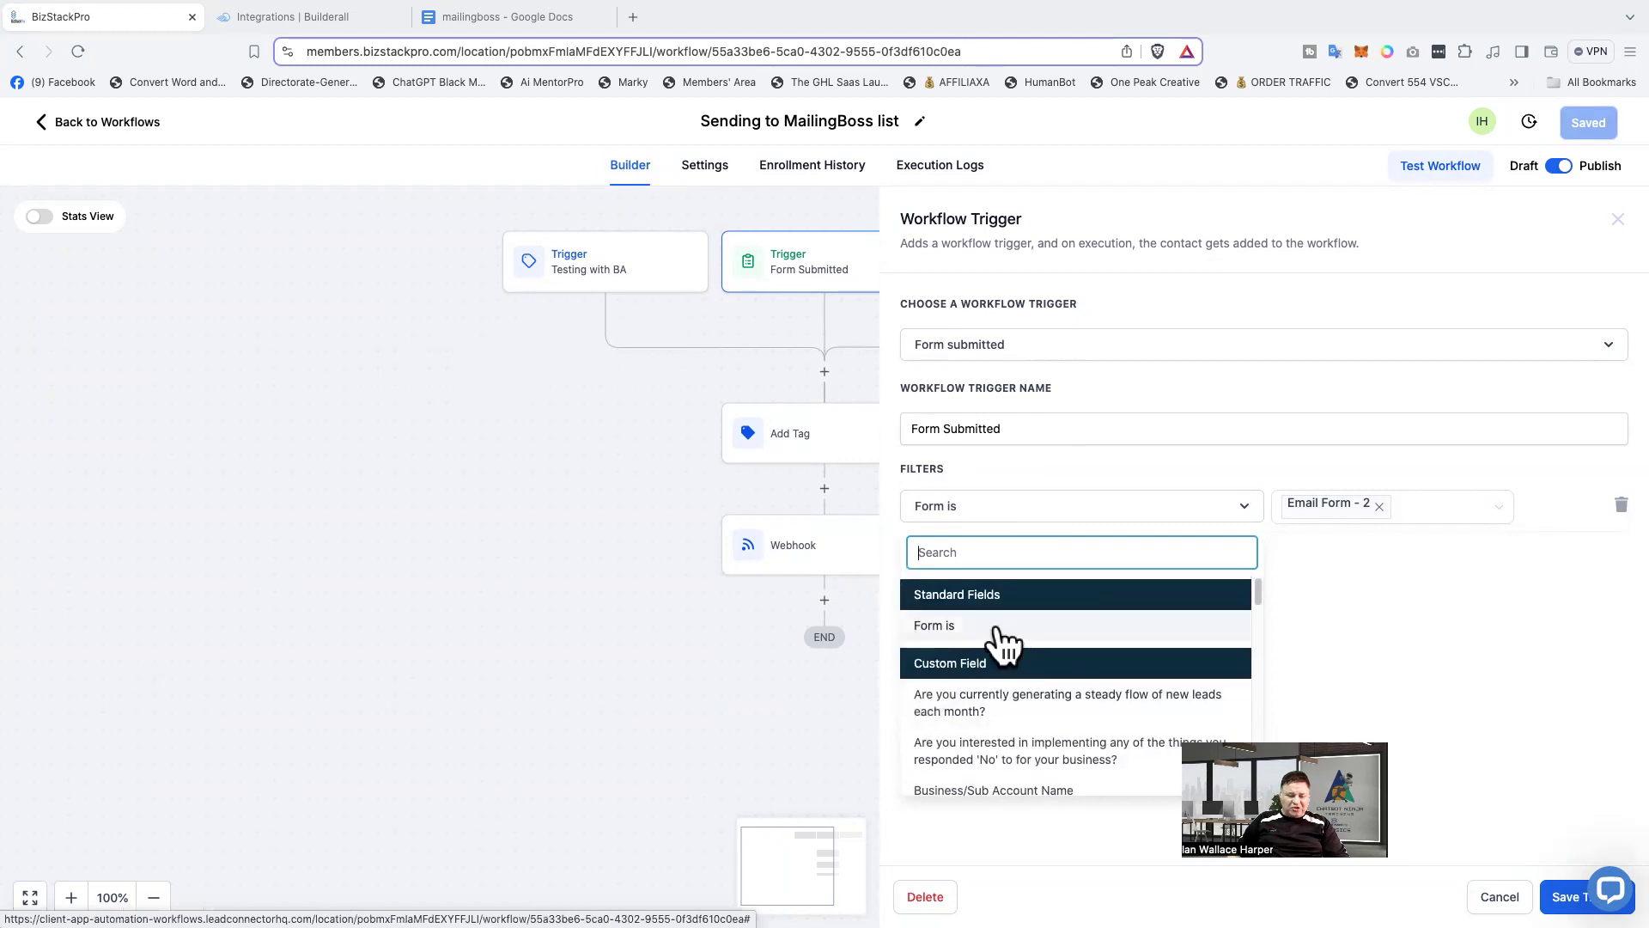
click(984, 633)
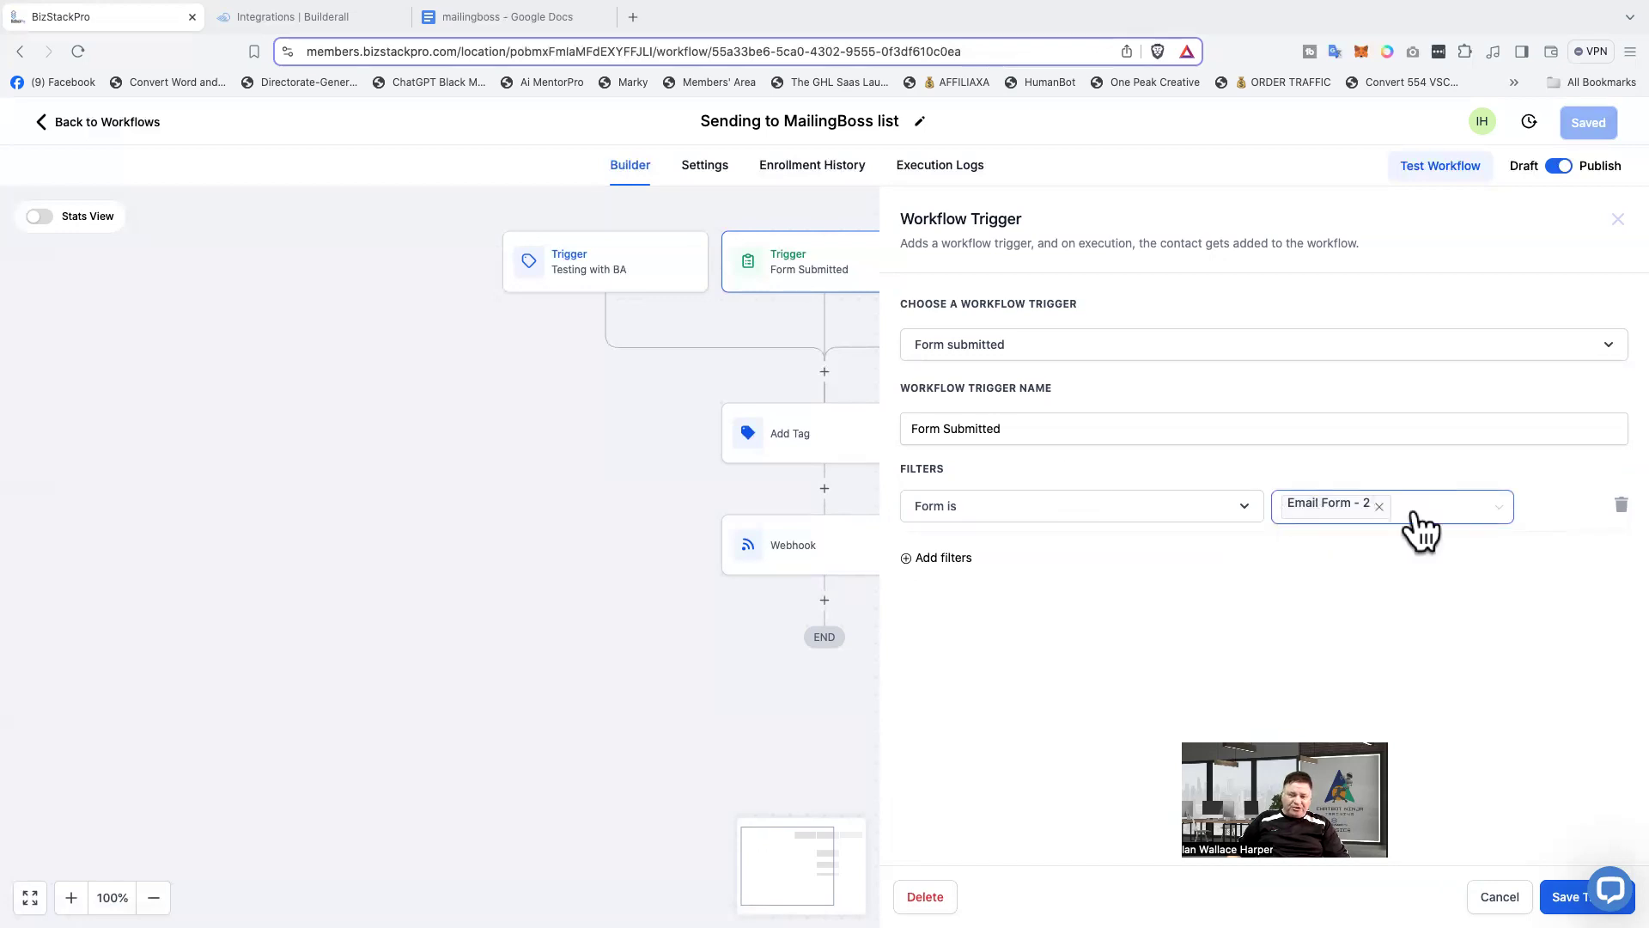
click(1454, 522)
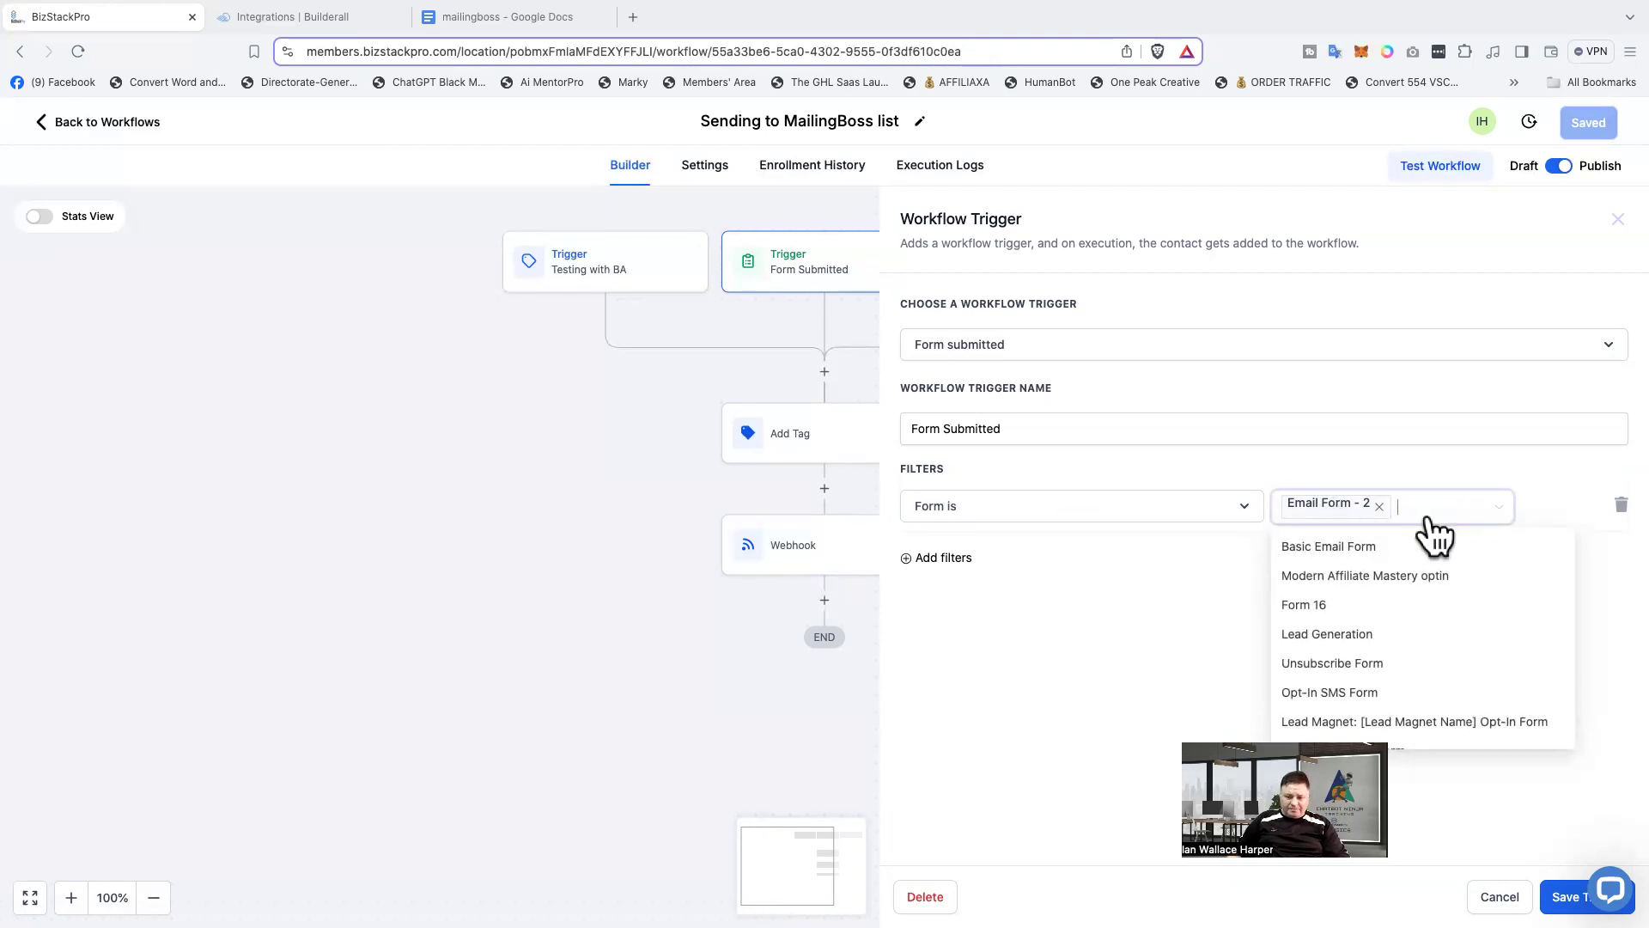
click(1123, 572)
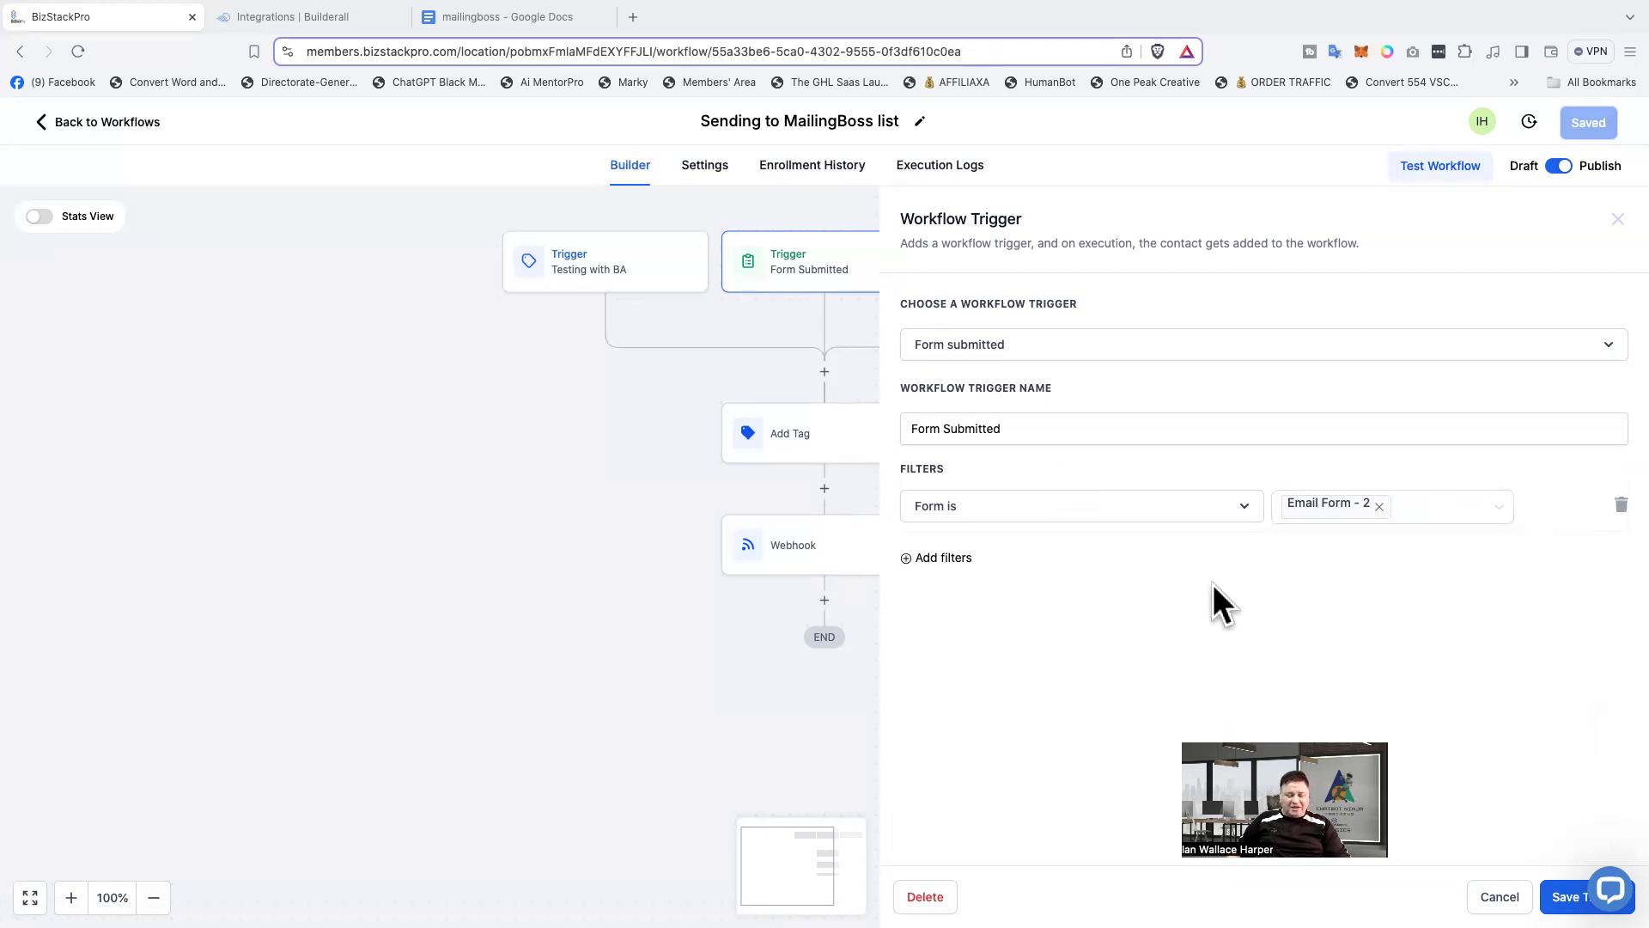
click(1306, 514)
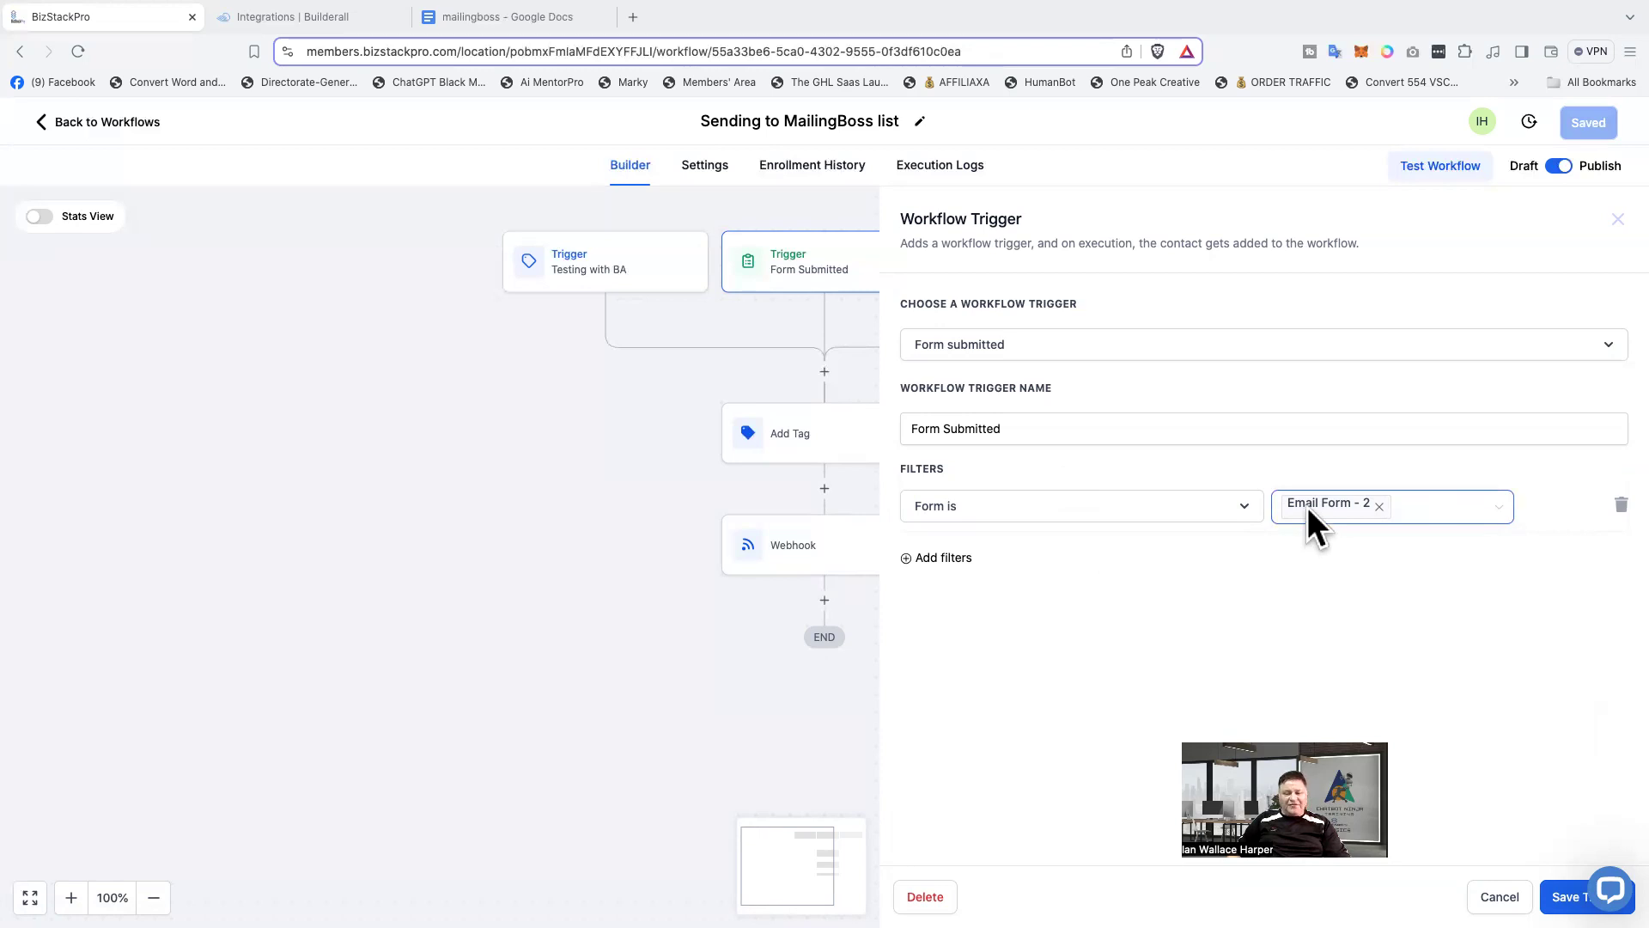
click(1297, 552)
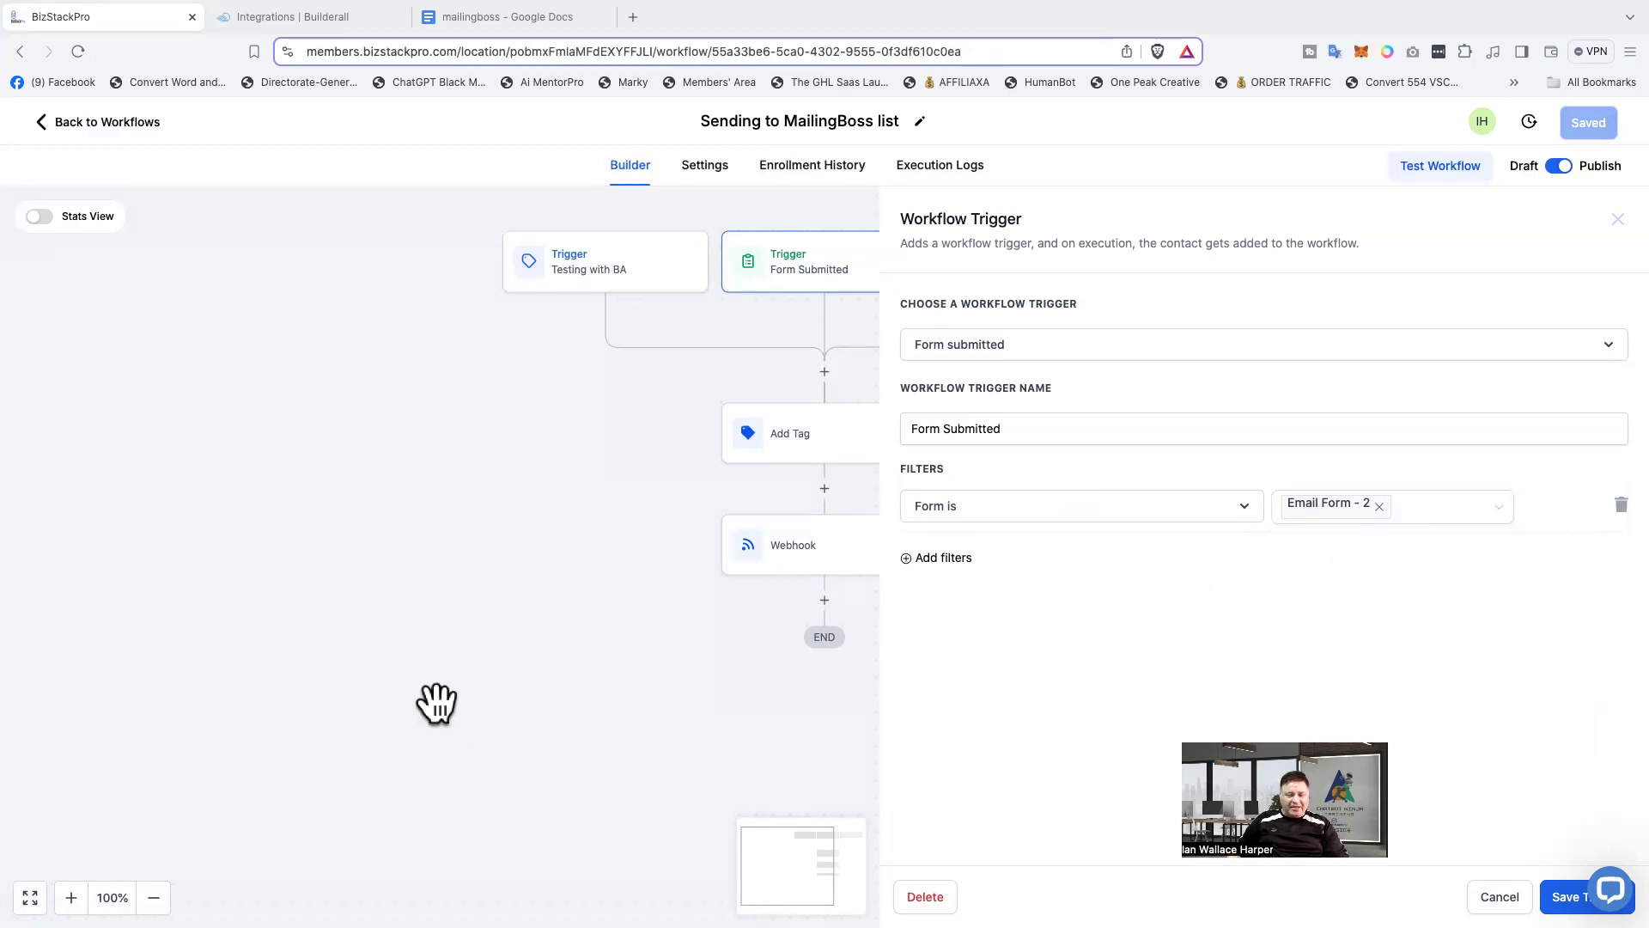
click(410, 634)
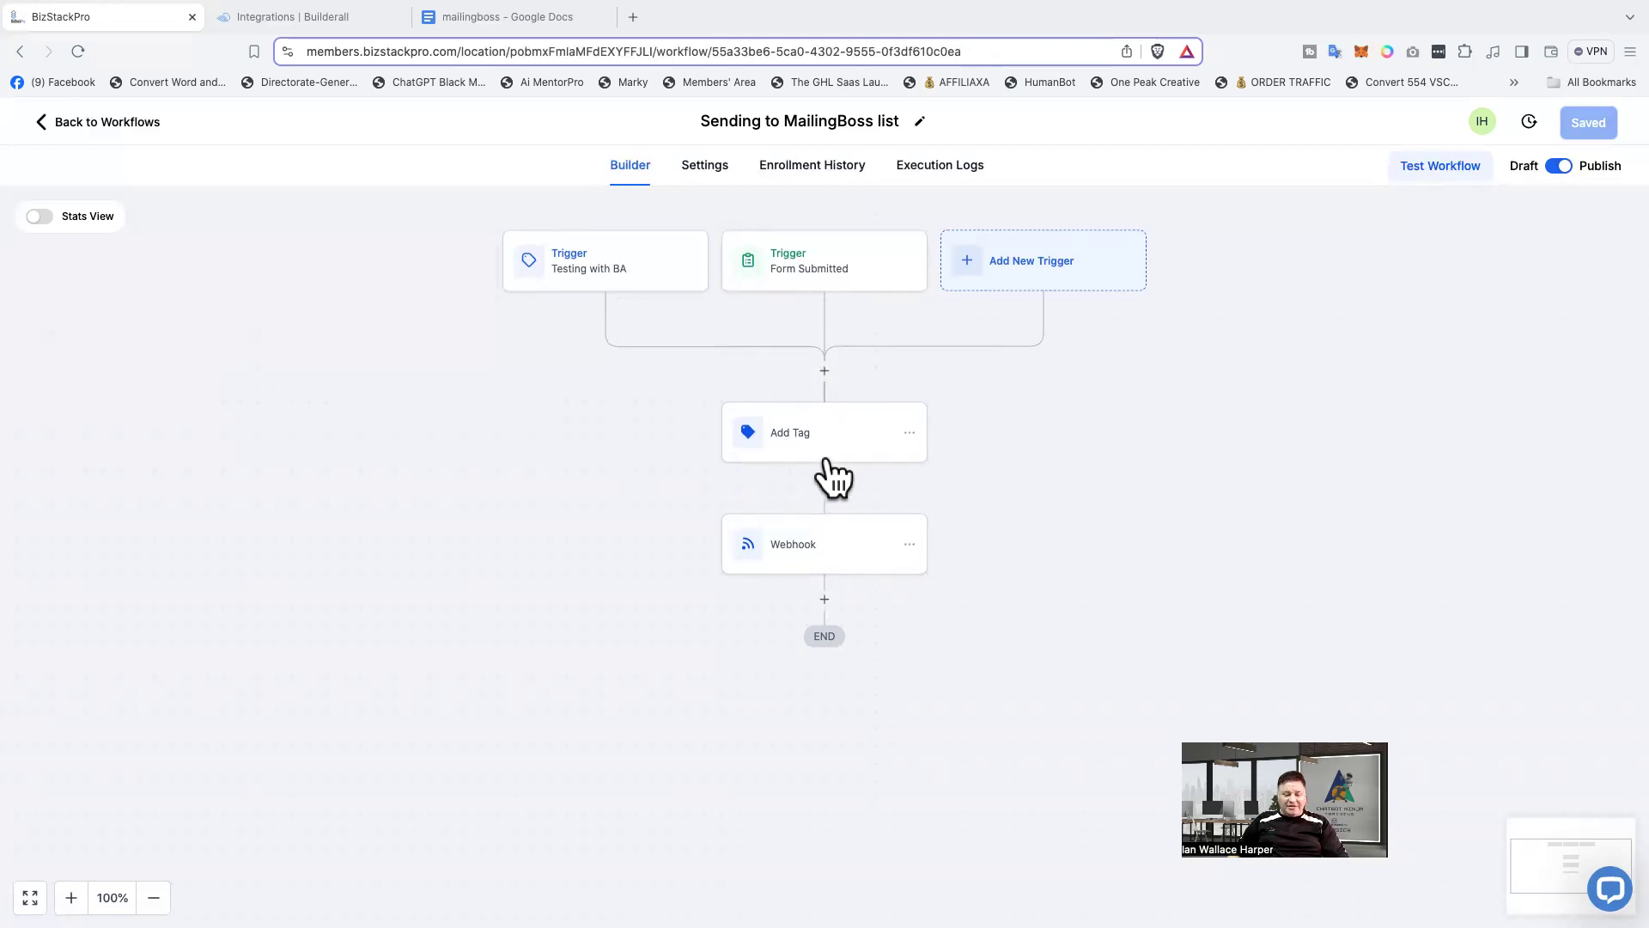
- Review the Add Tag action's tag and compare the Webhook action's URL with the one in the mailingboss Google Docs document
click(786, 446)
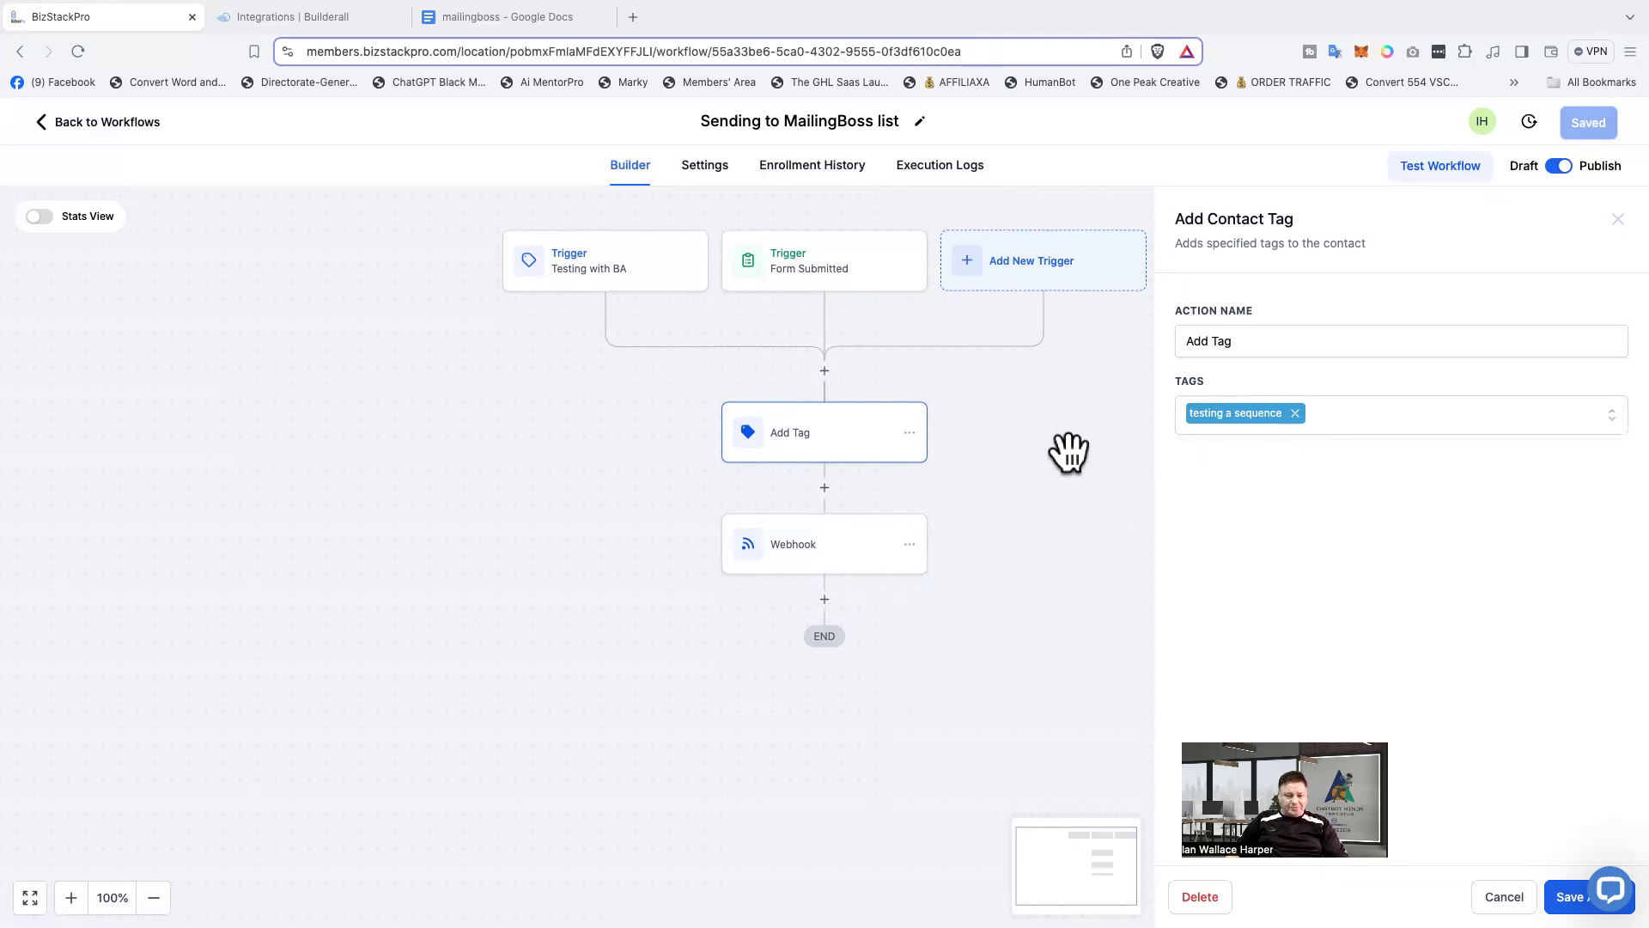
click(1057, 554)
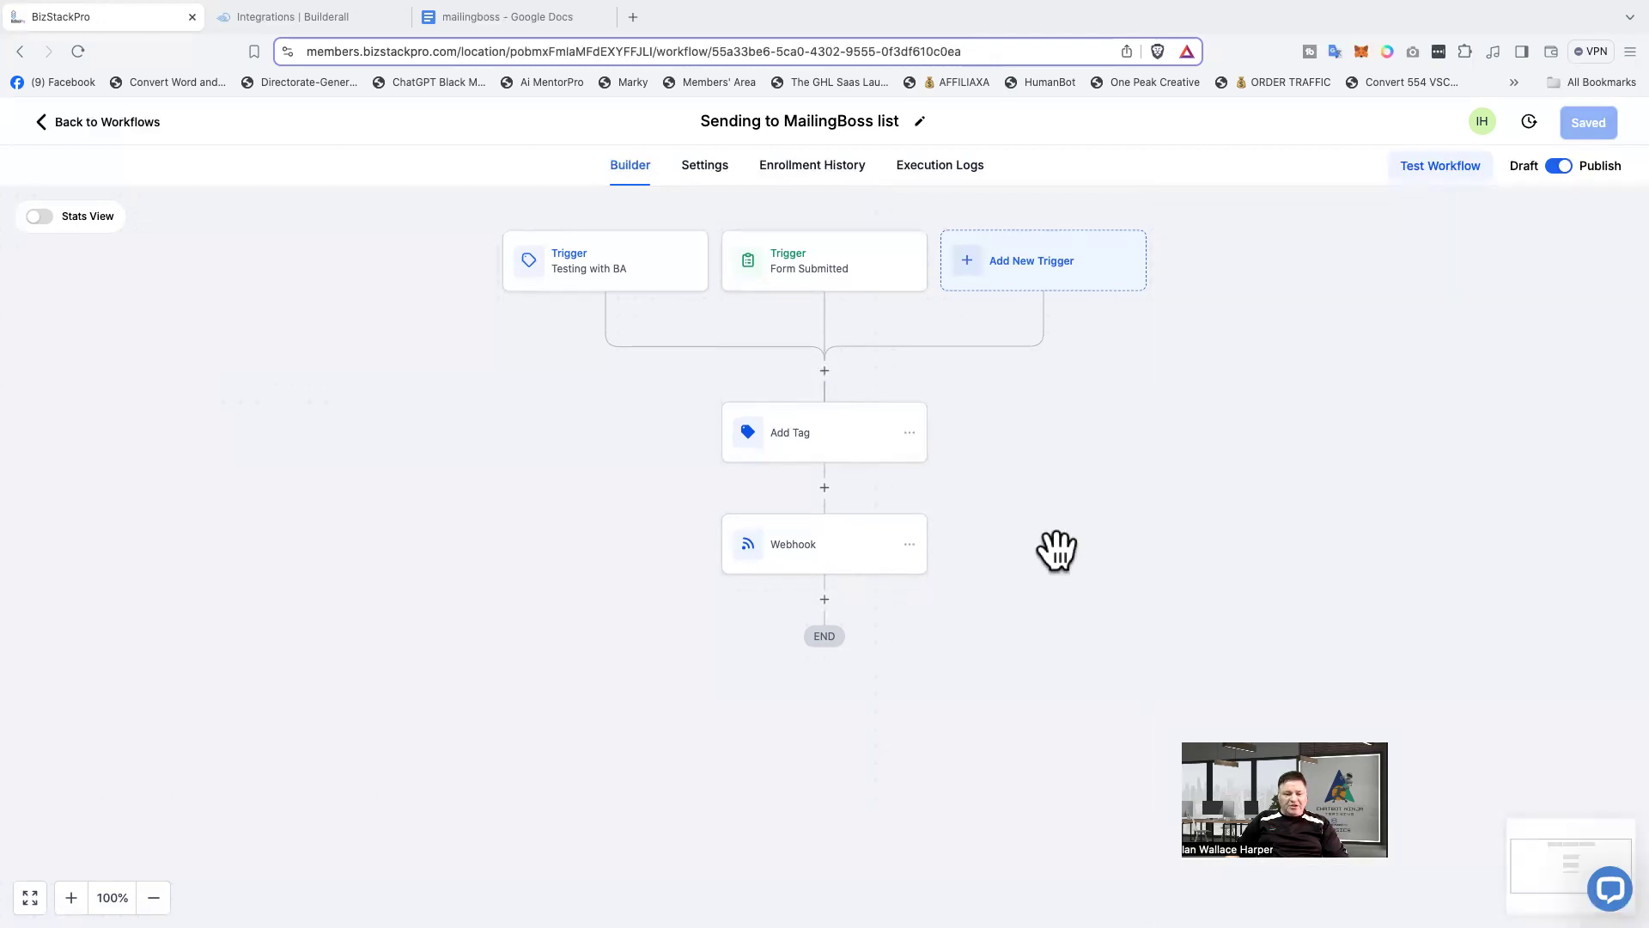
click(829, 548)
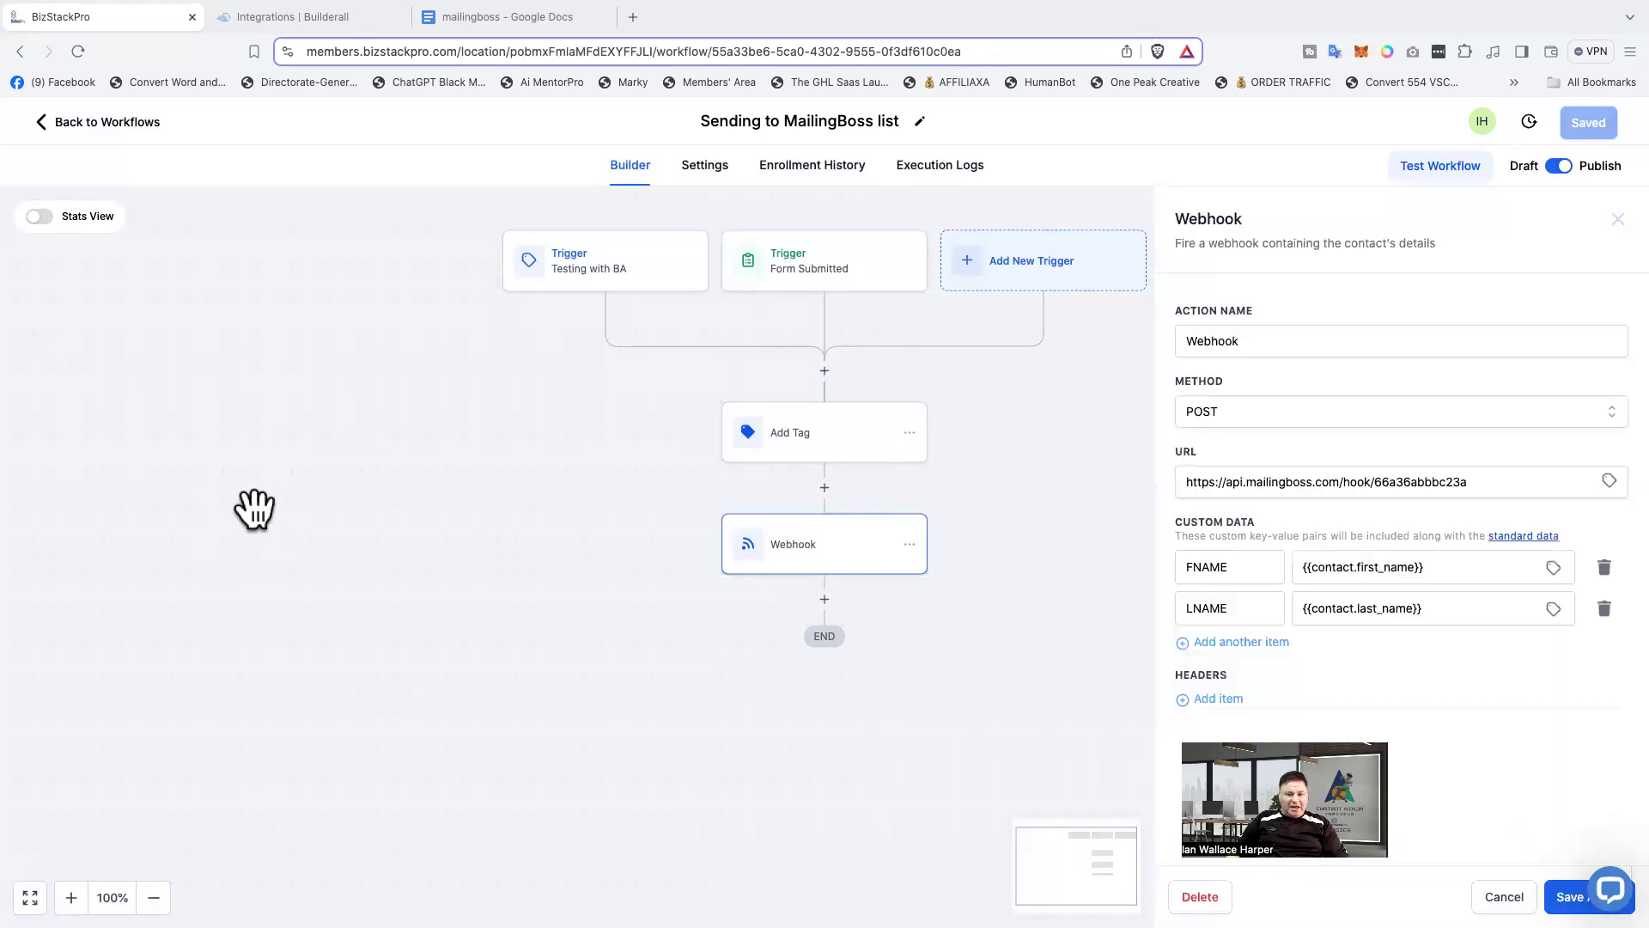
click(509, 15)
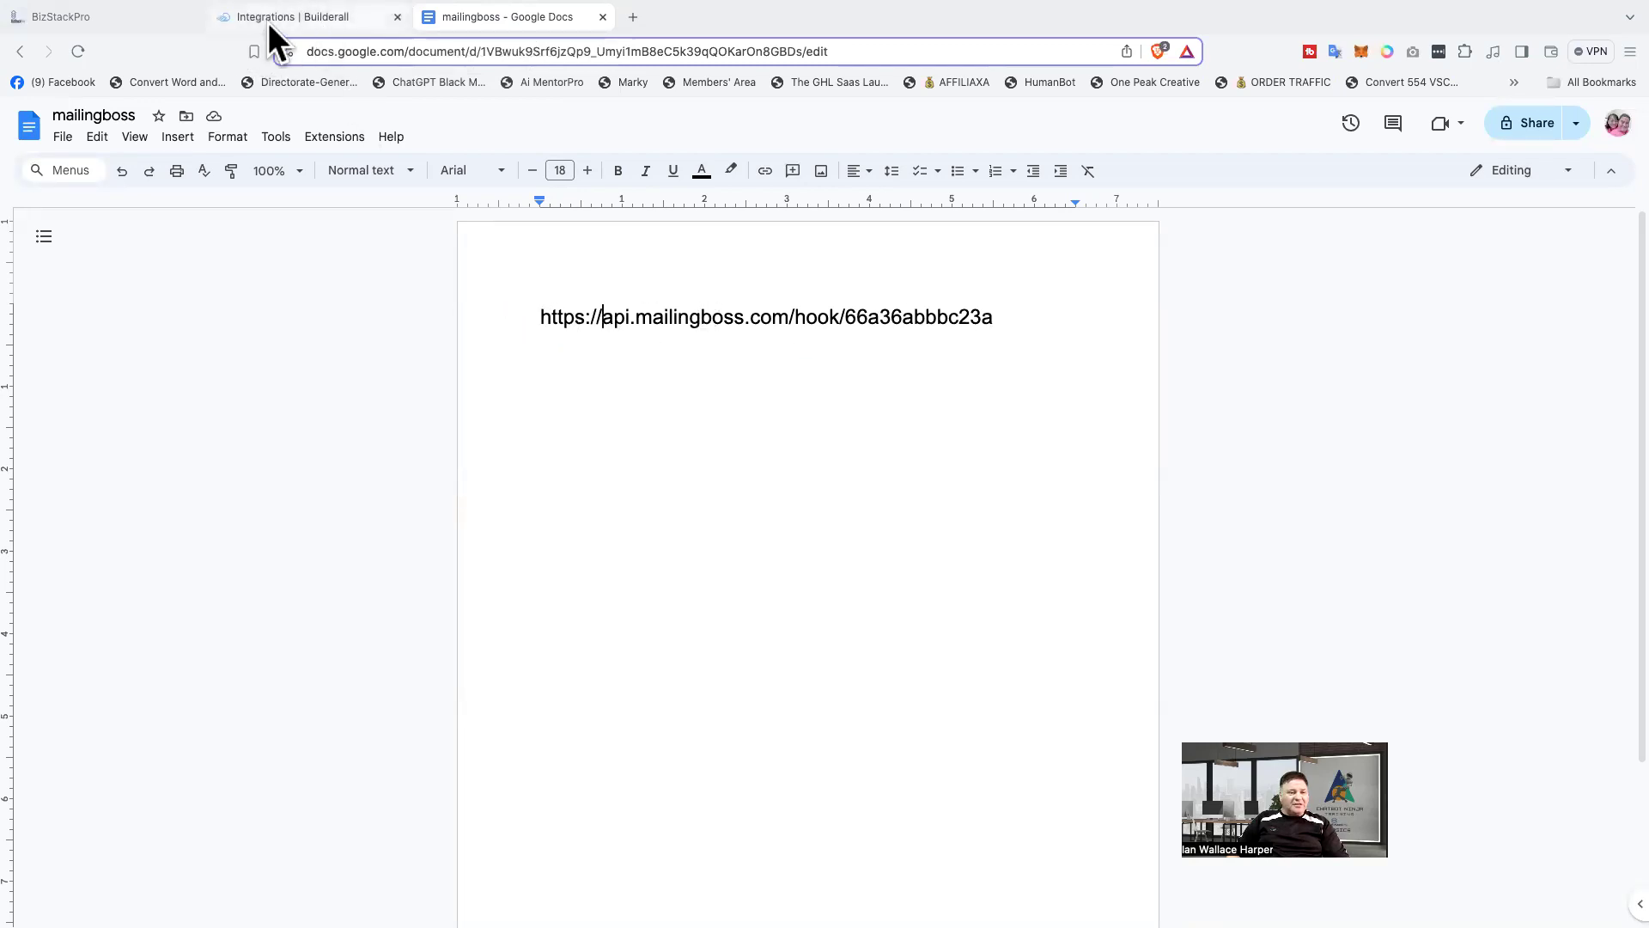
click(118, 16)
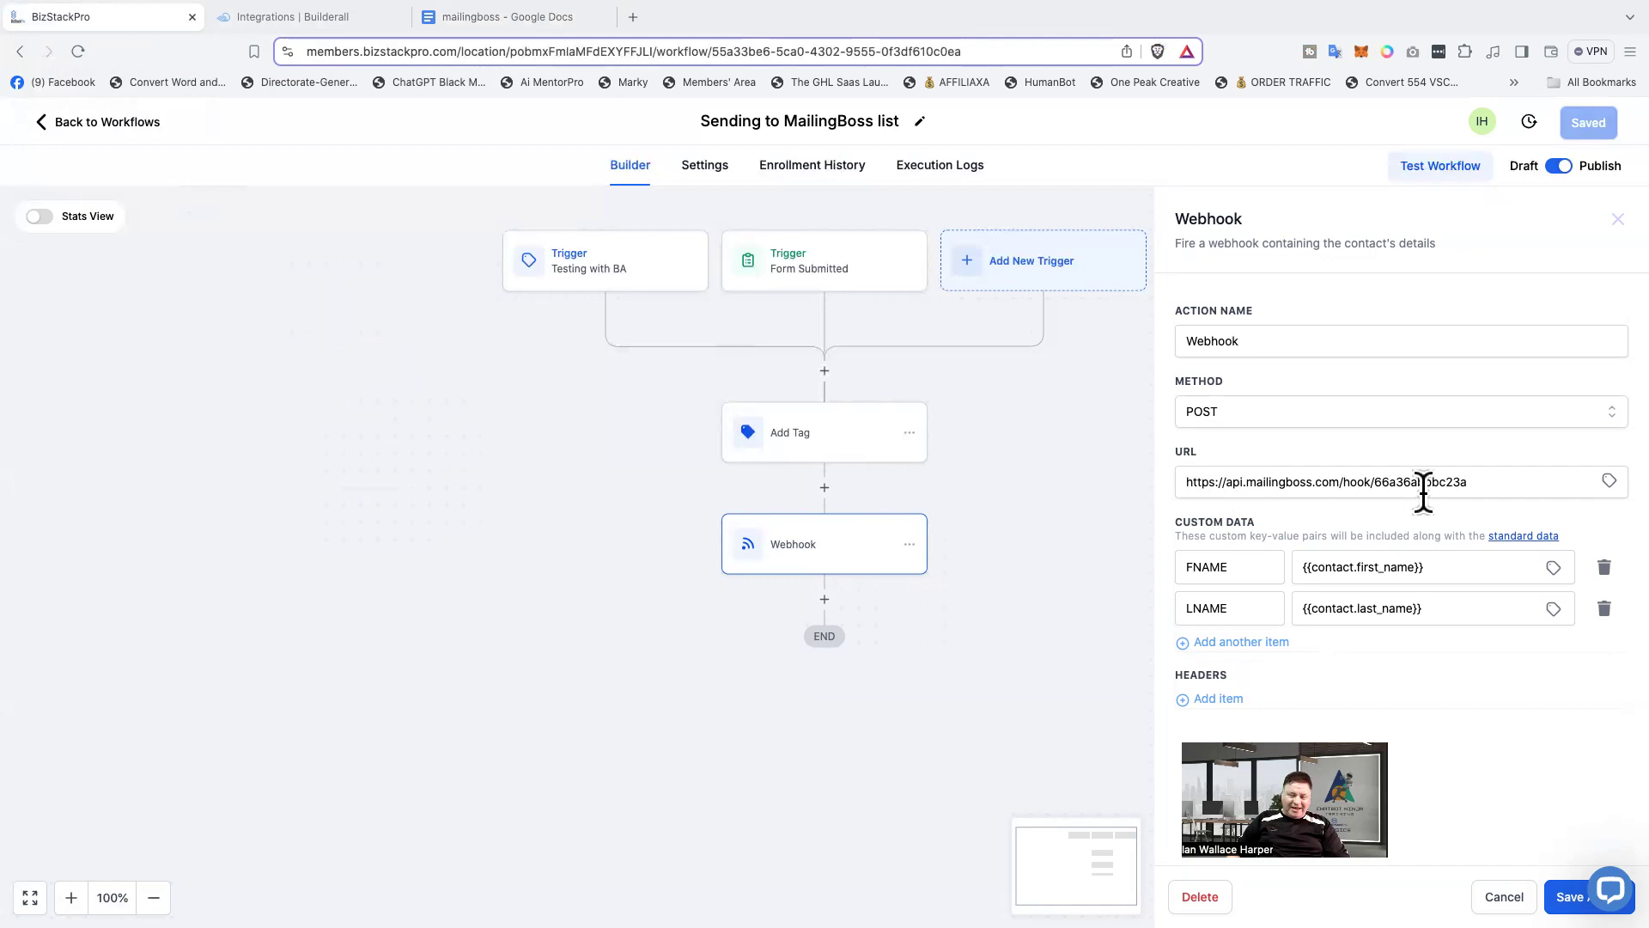
click(1523, 489)
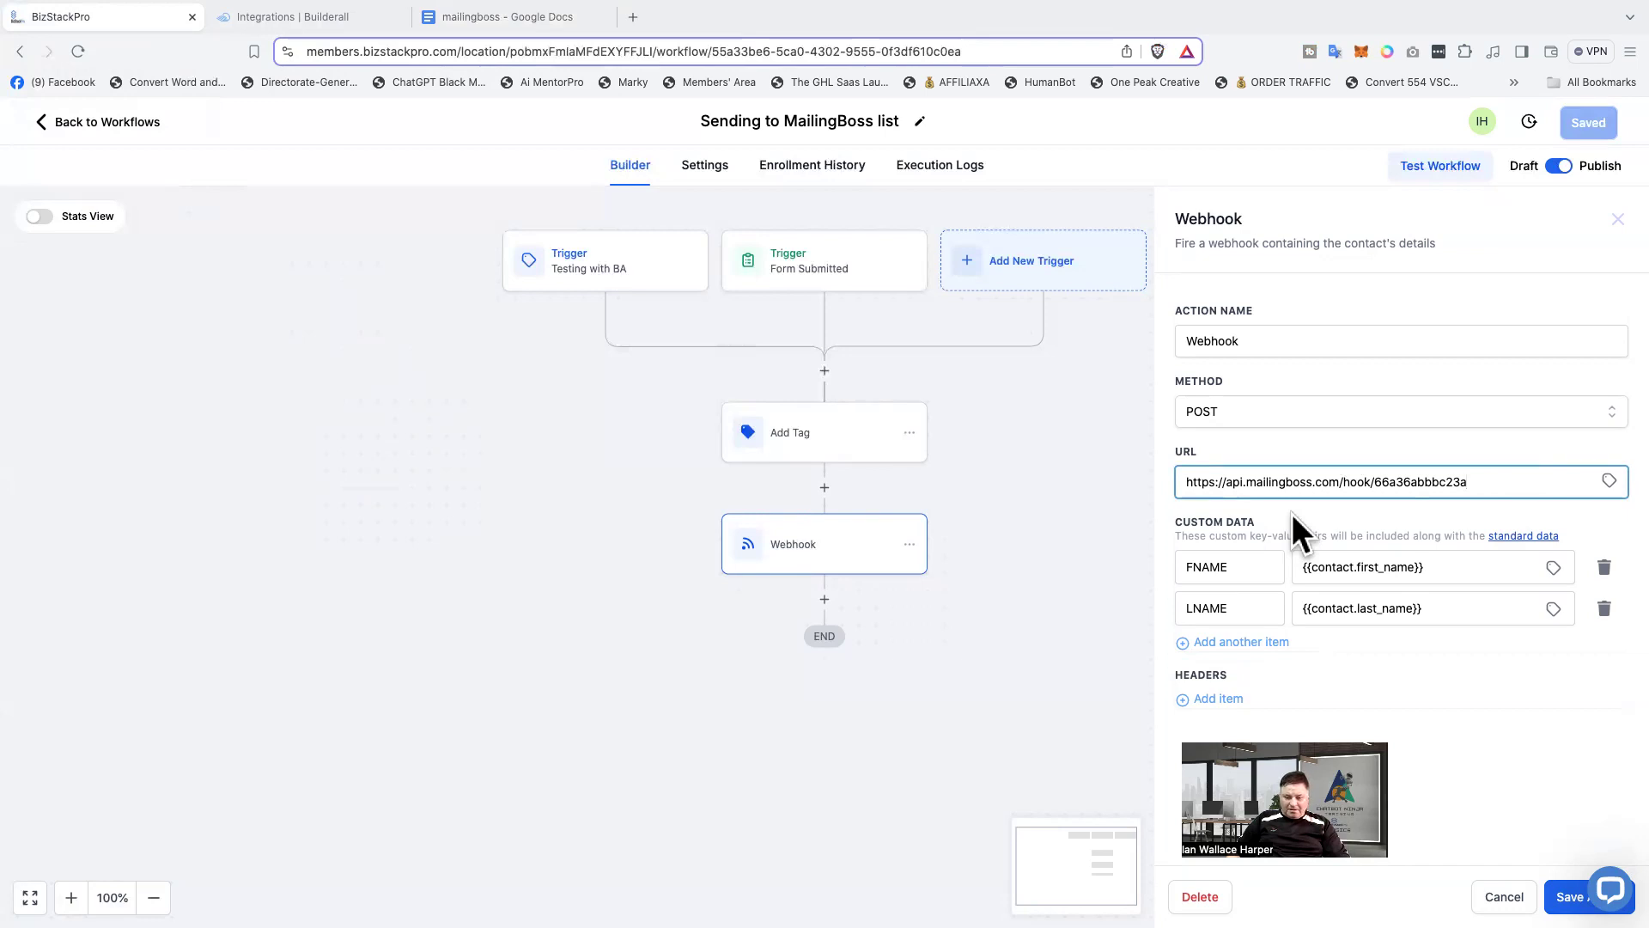
scroll(1065, 581, down, 1)
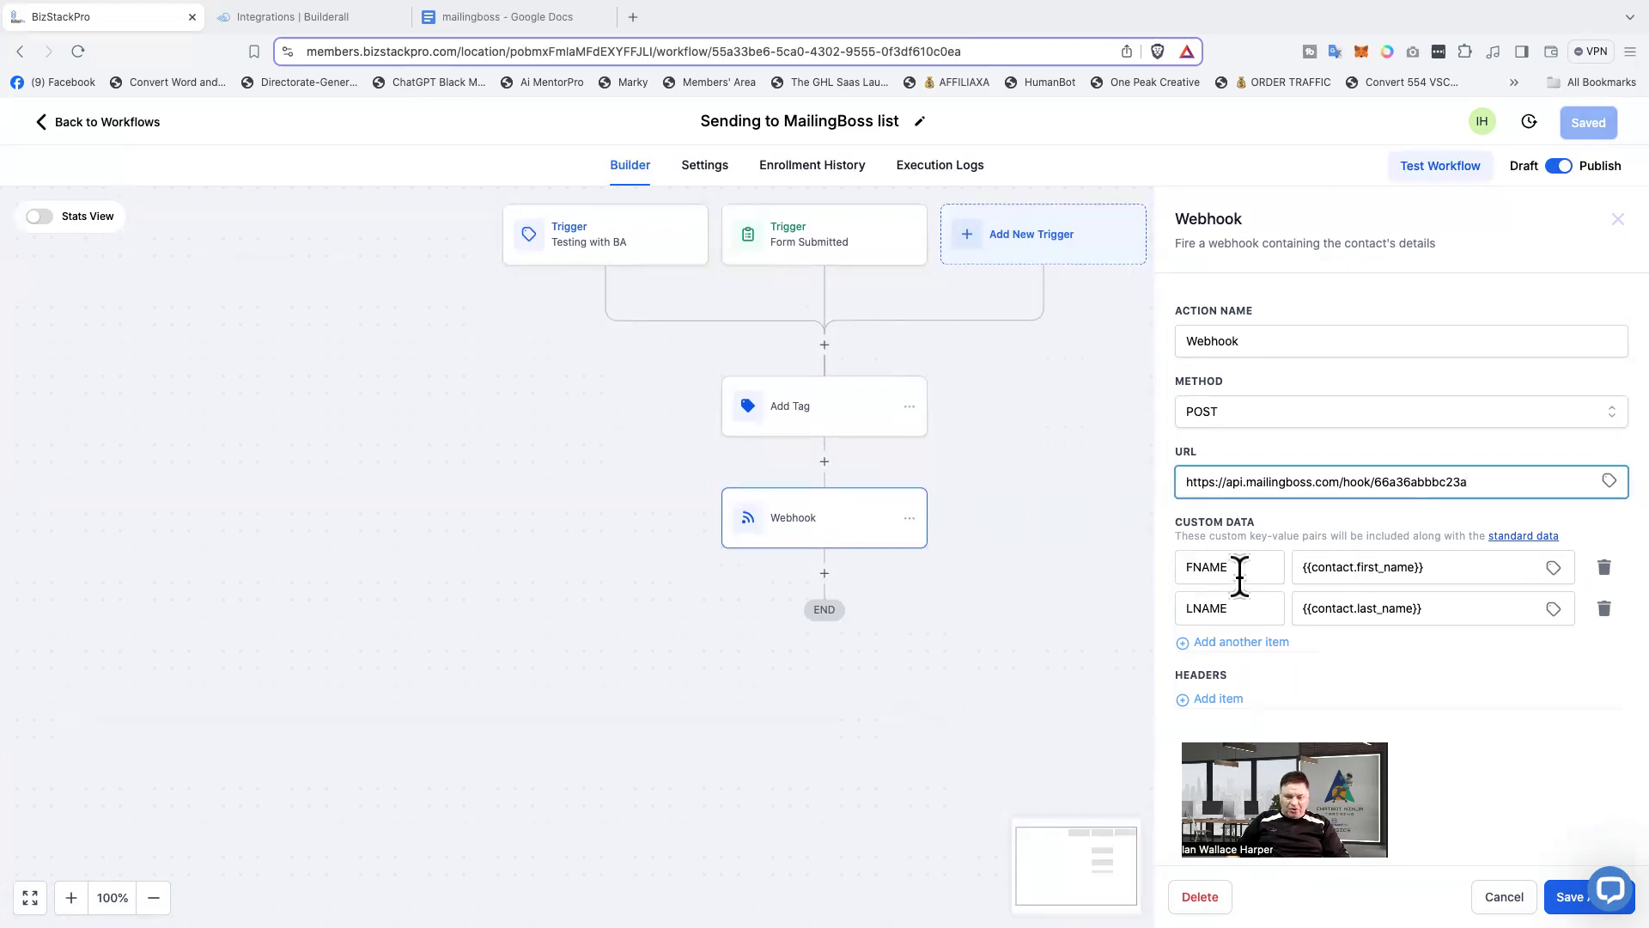
click(1330, 670)
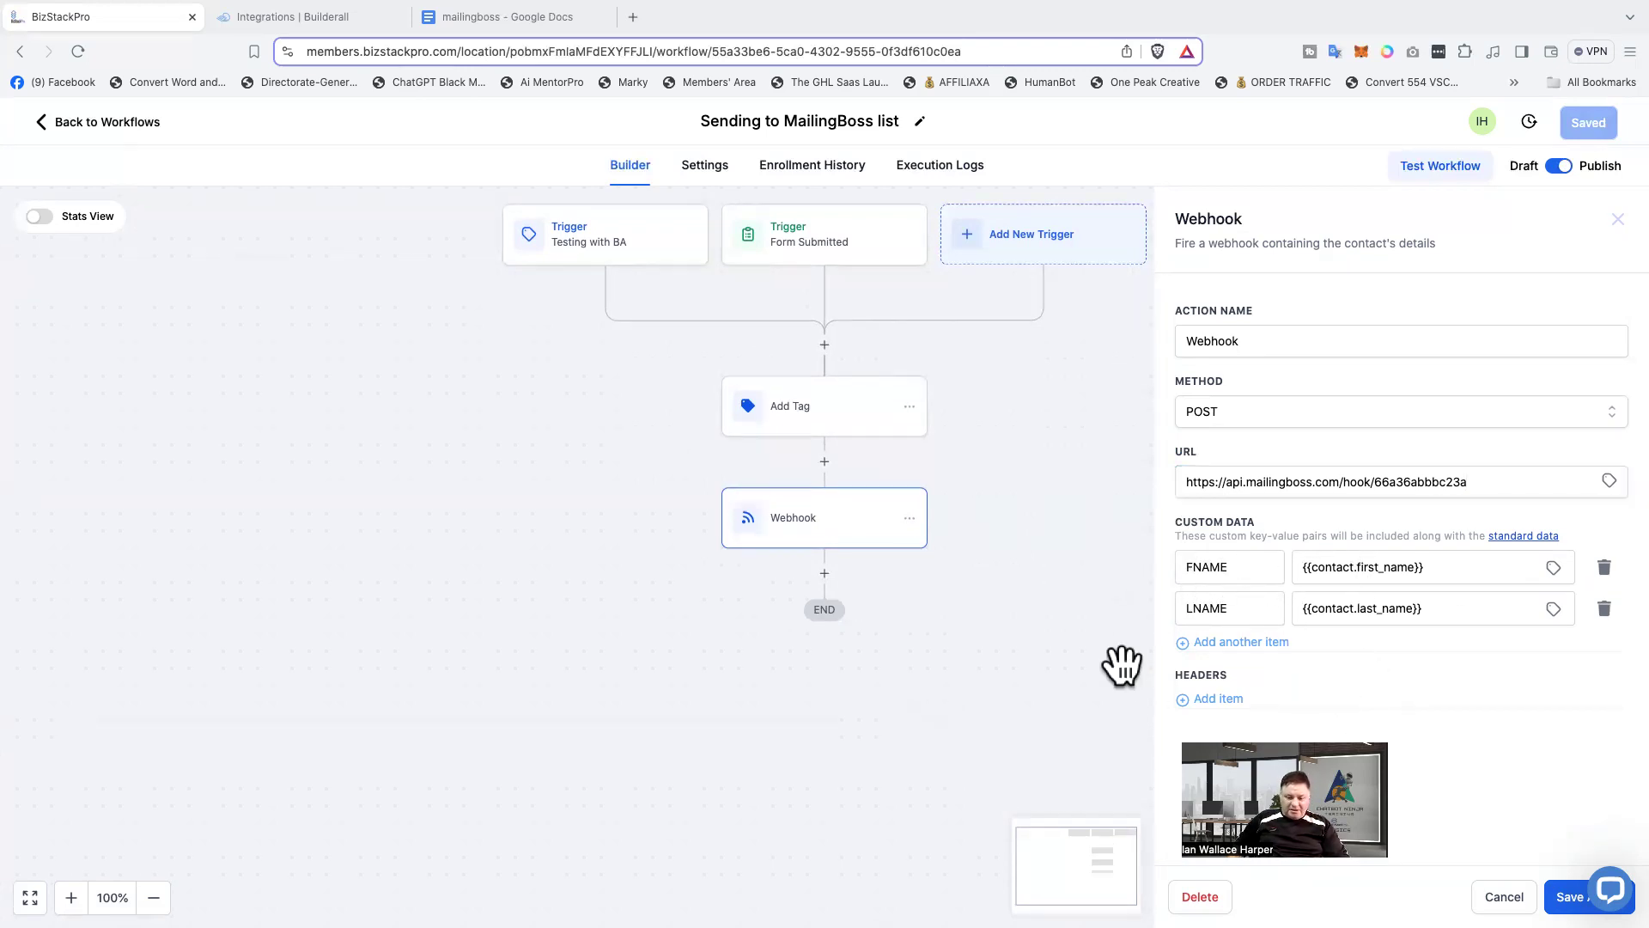
- Add a third custom data item to the webhook with key FNAME and the contact's First Name value, and delete that item
click(1238, 645)
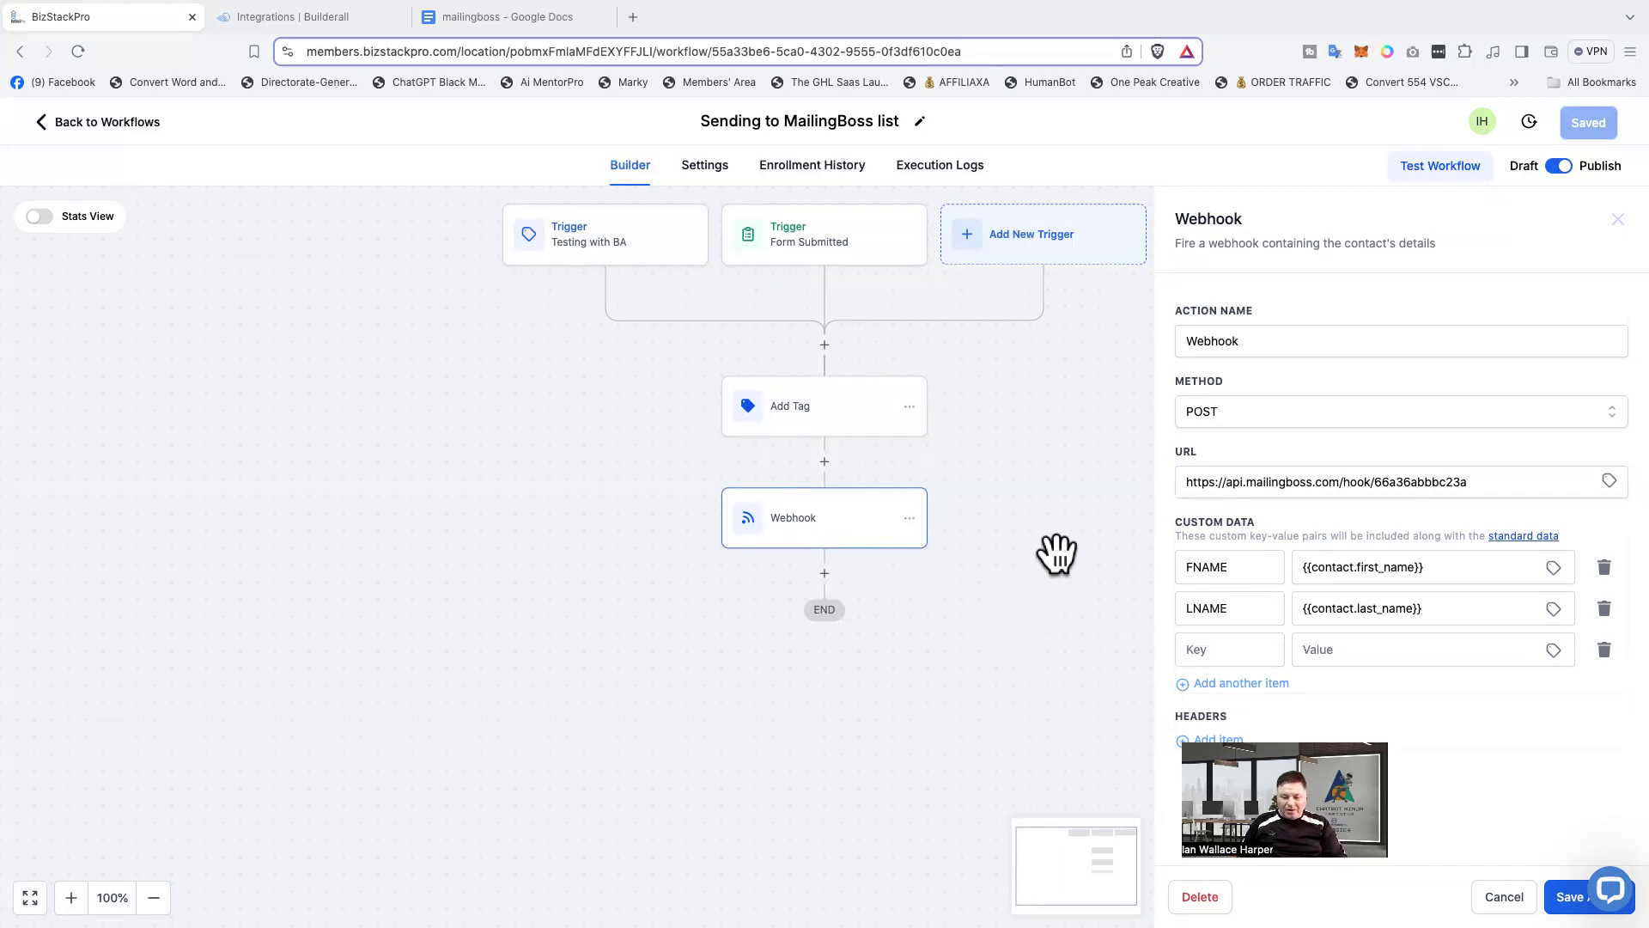
click(1224, 650)
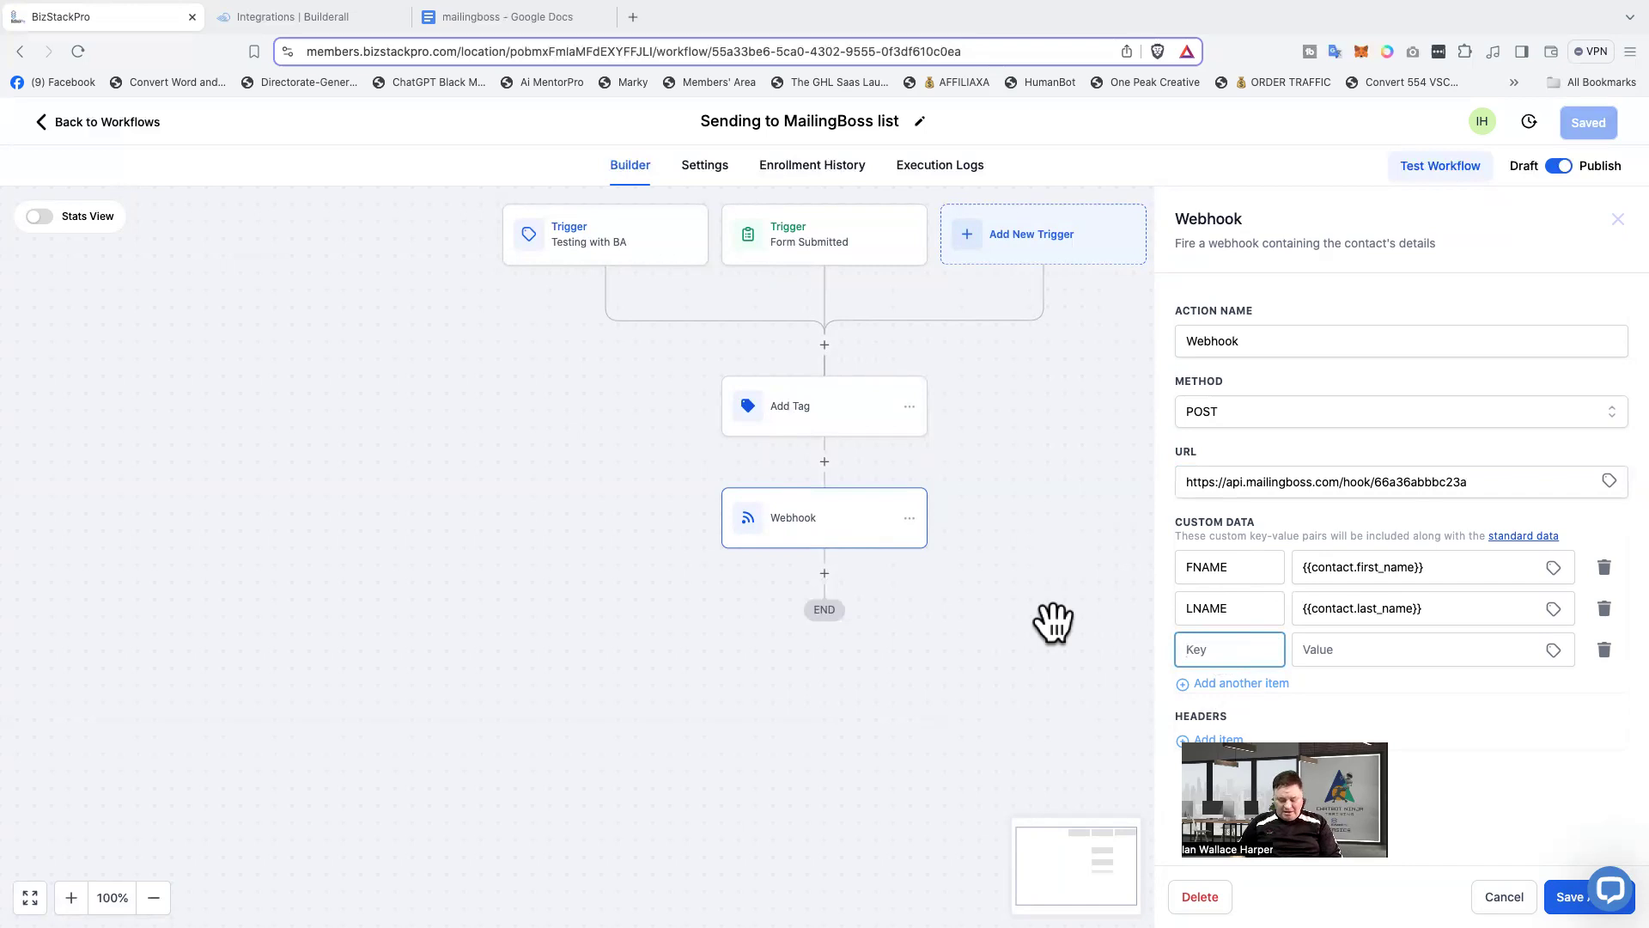
text(NAME)
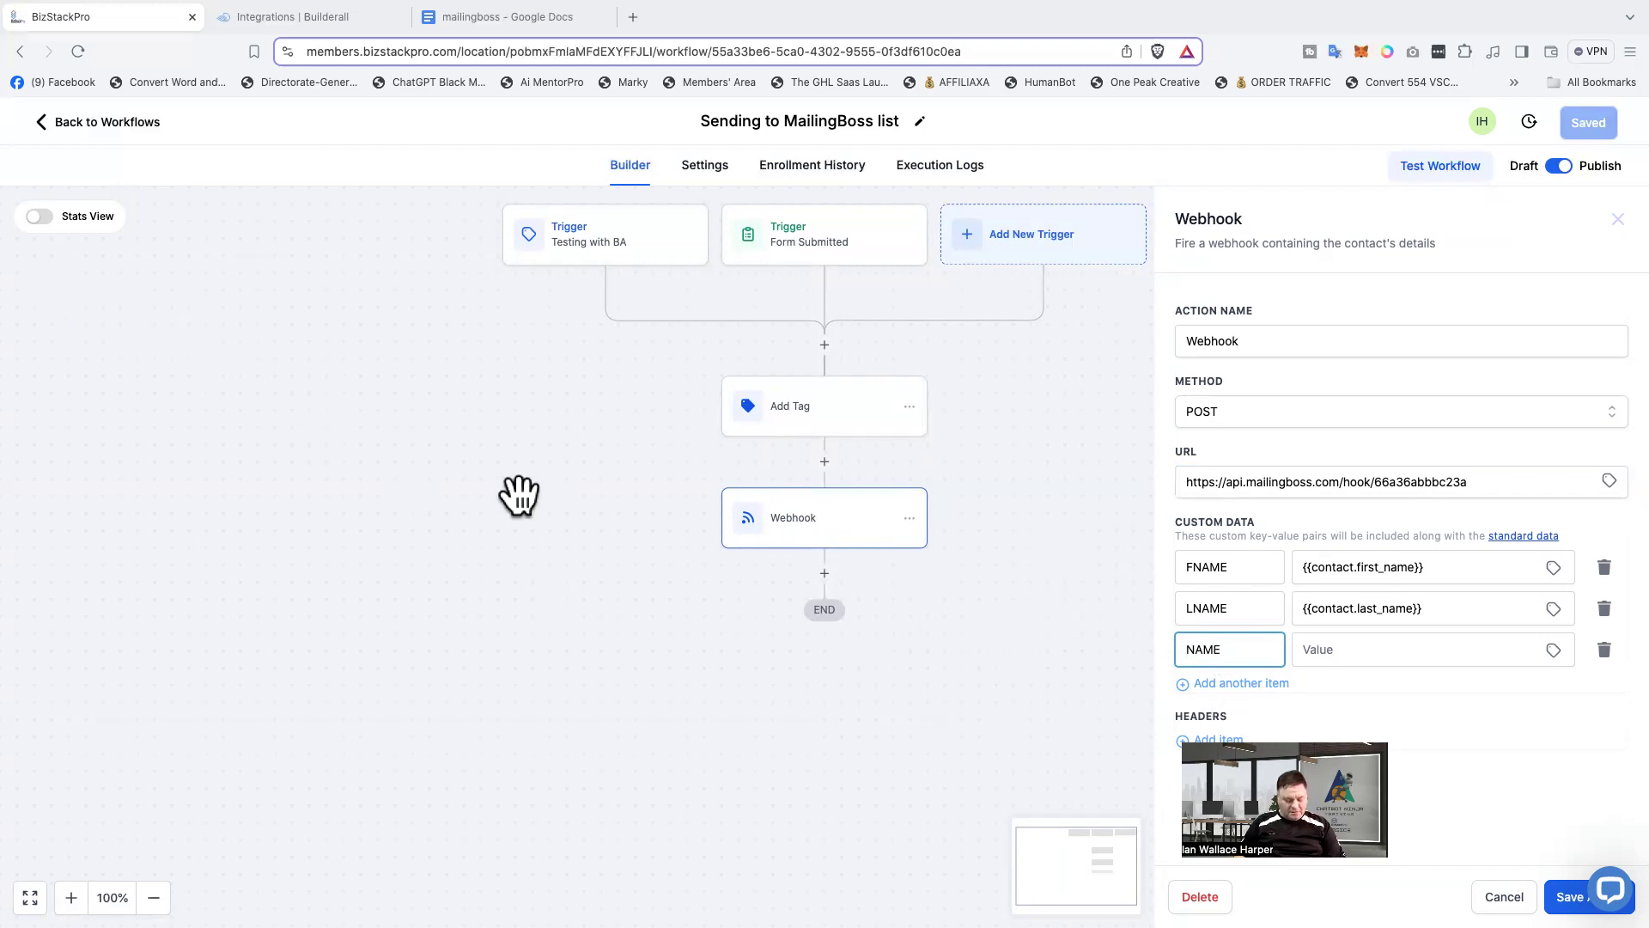
key(Home)
text(F)
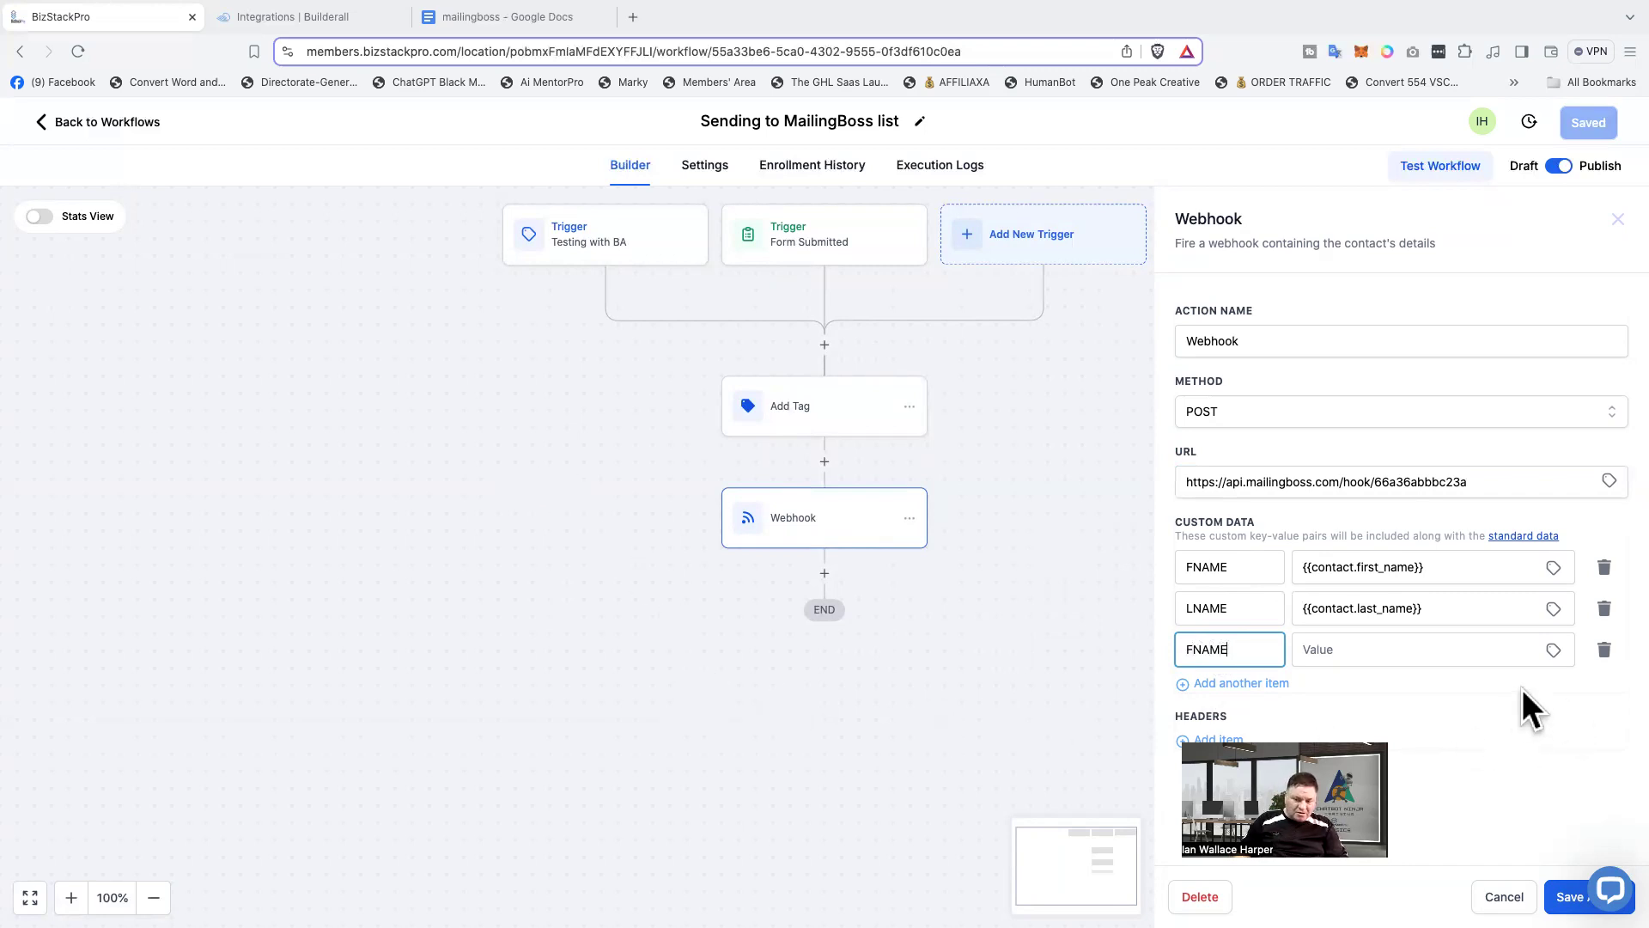
click(1554, 651)
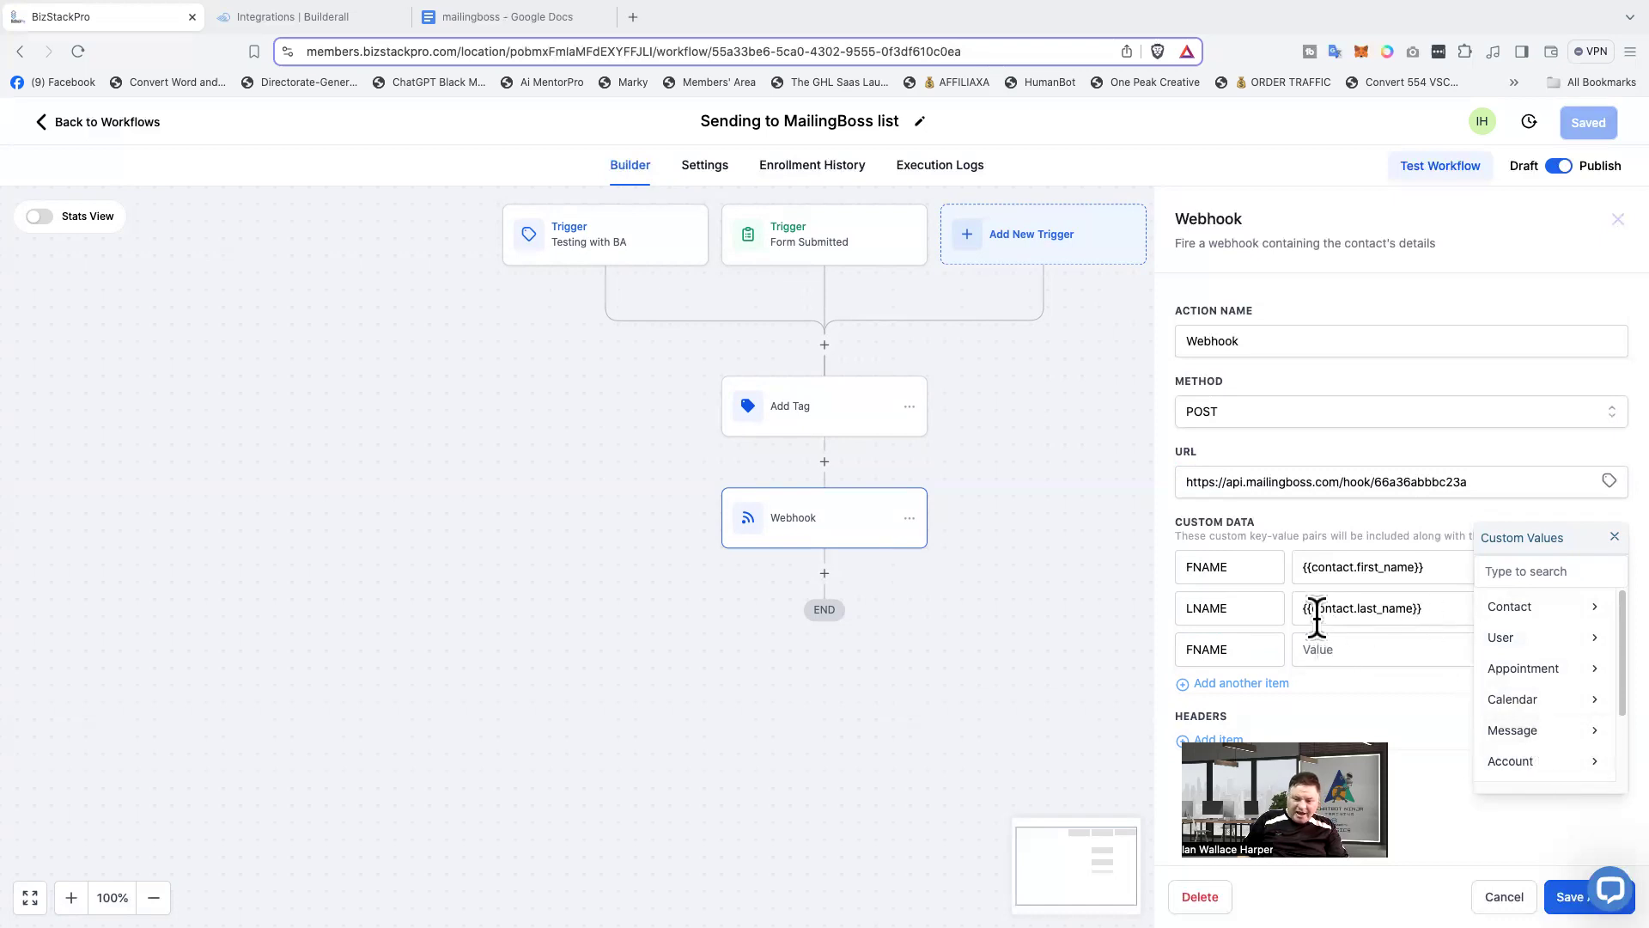
click(1519, 608)
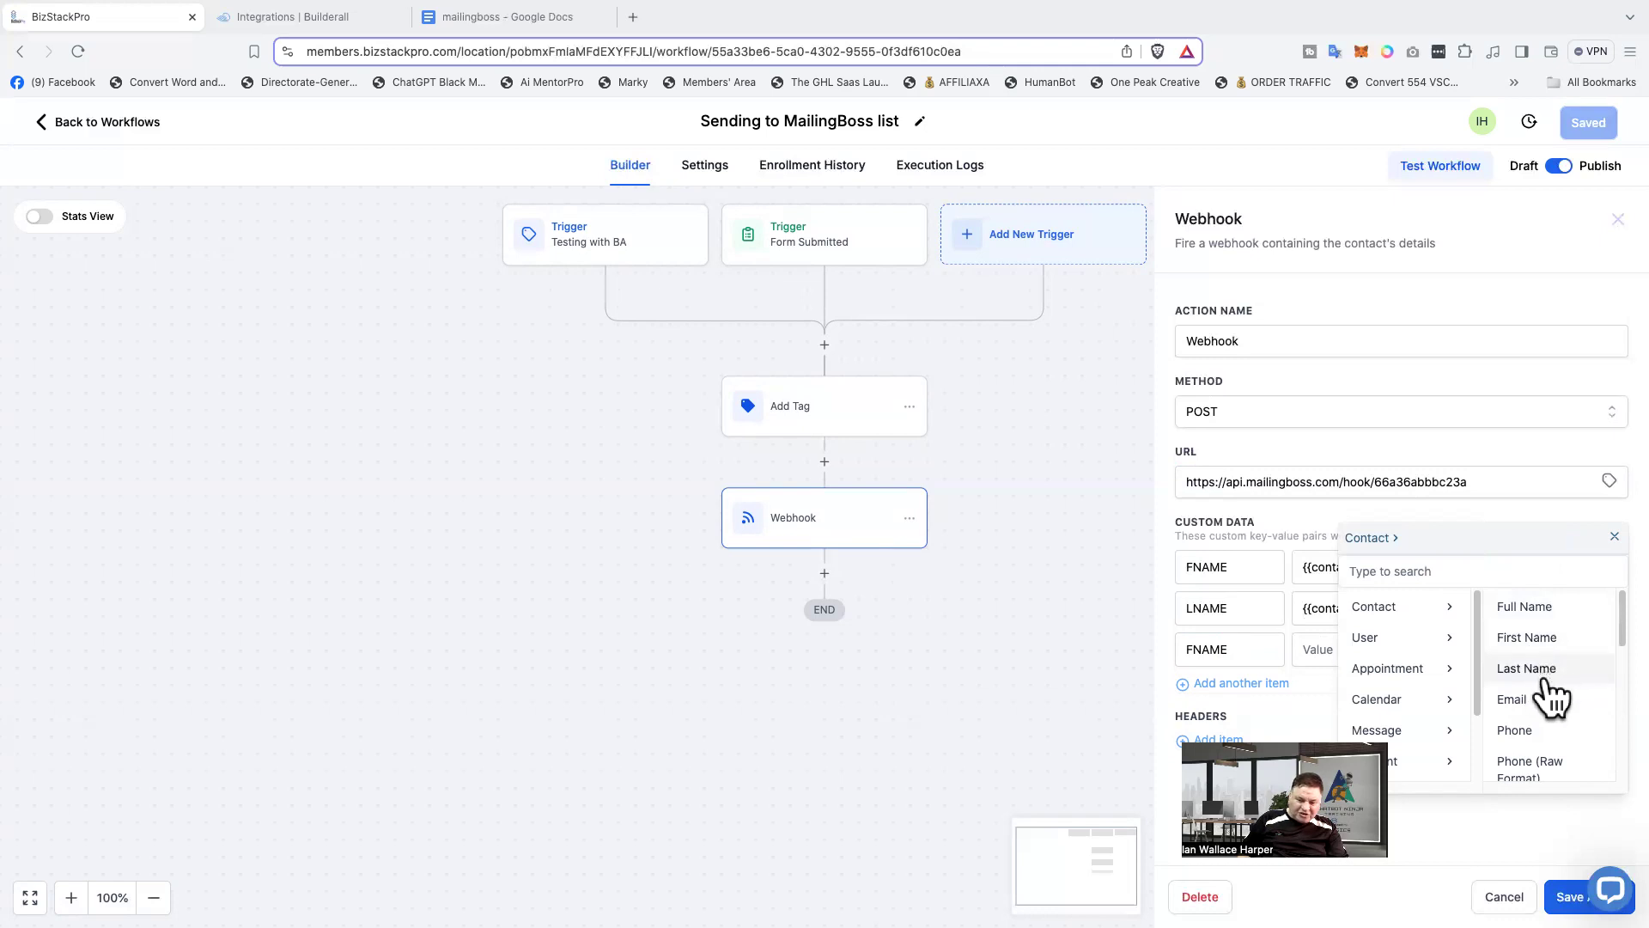
click(1533, 638)
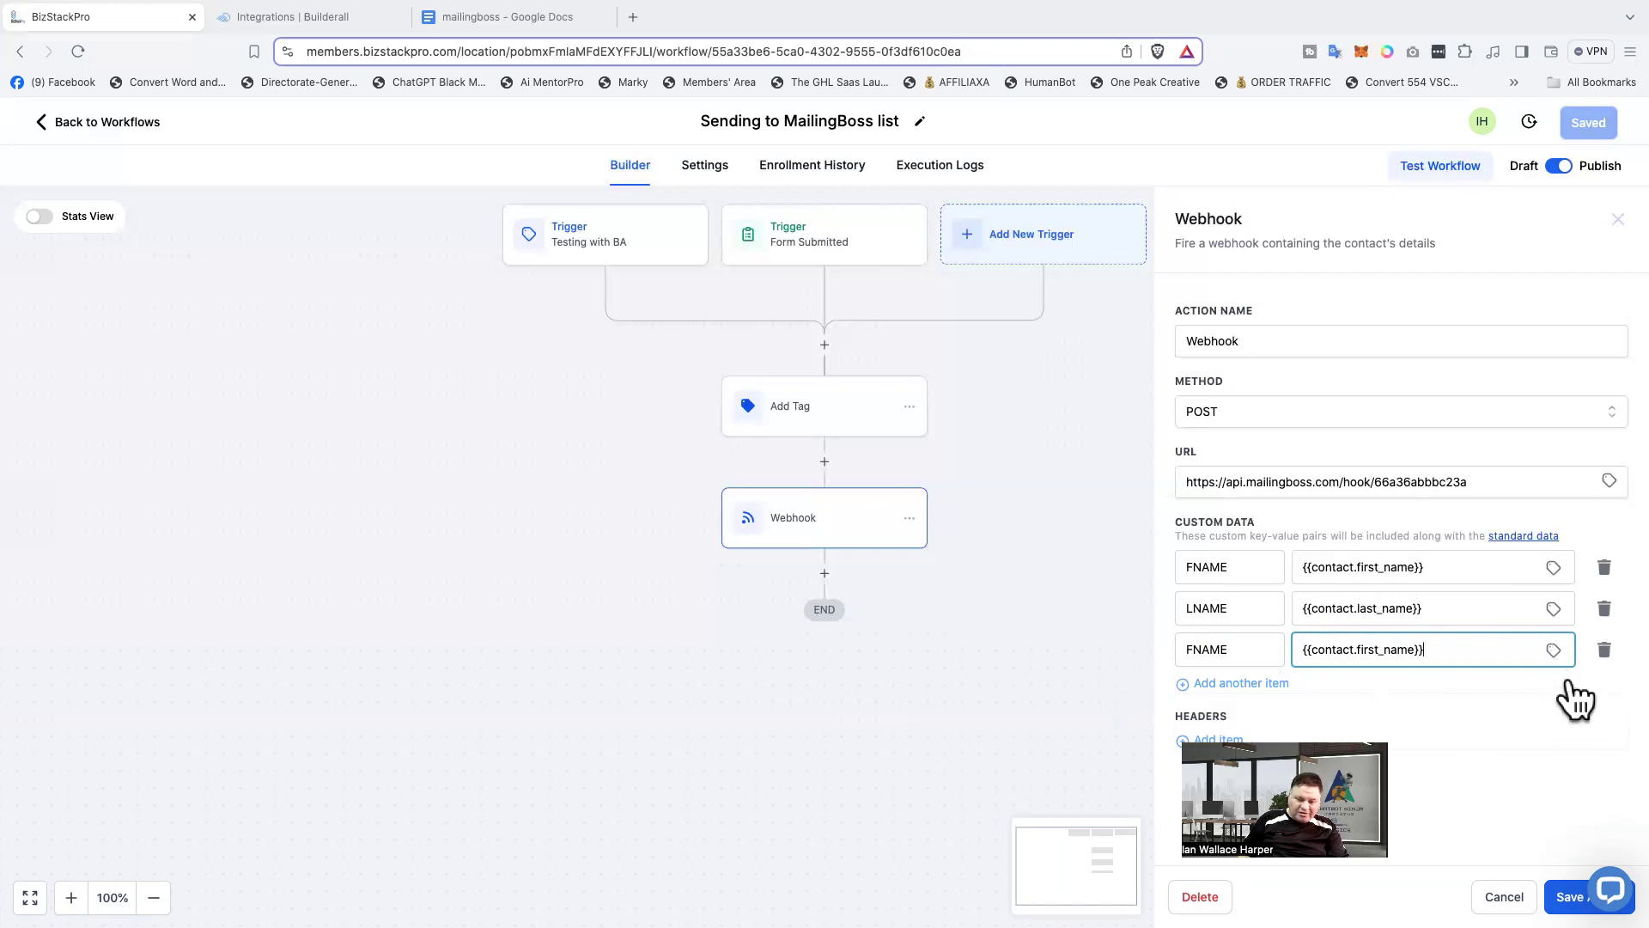
click(1603, 651)
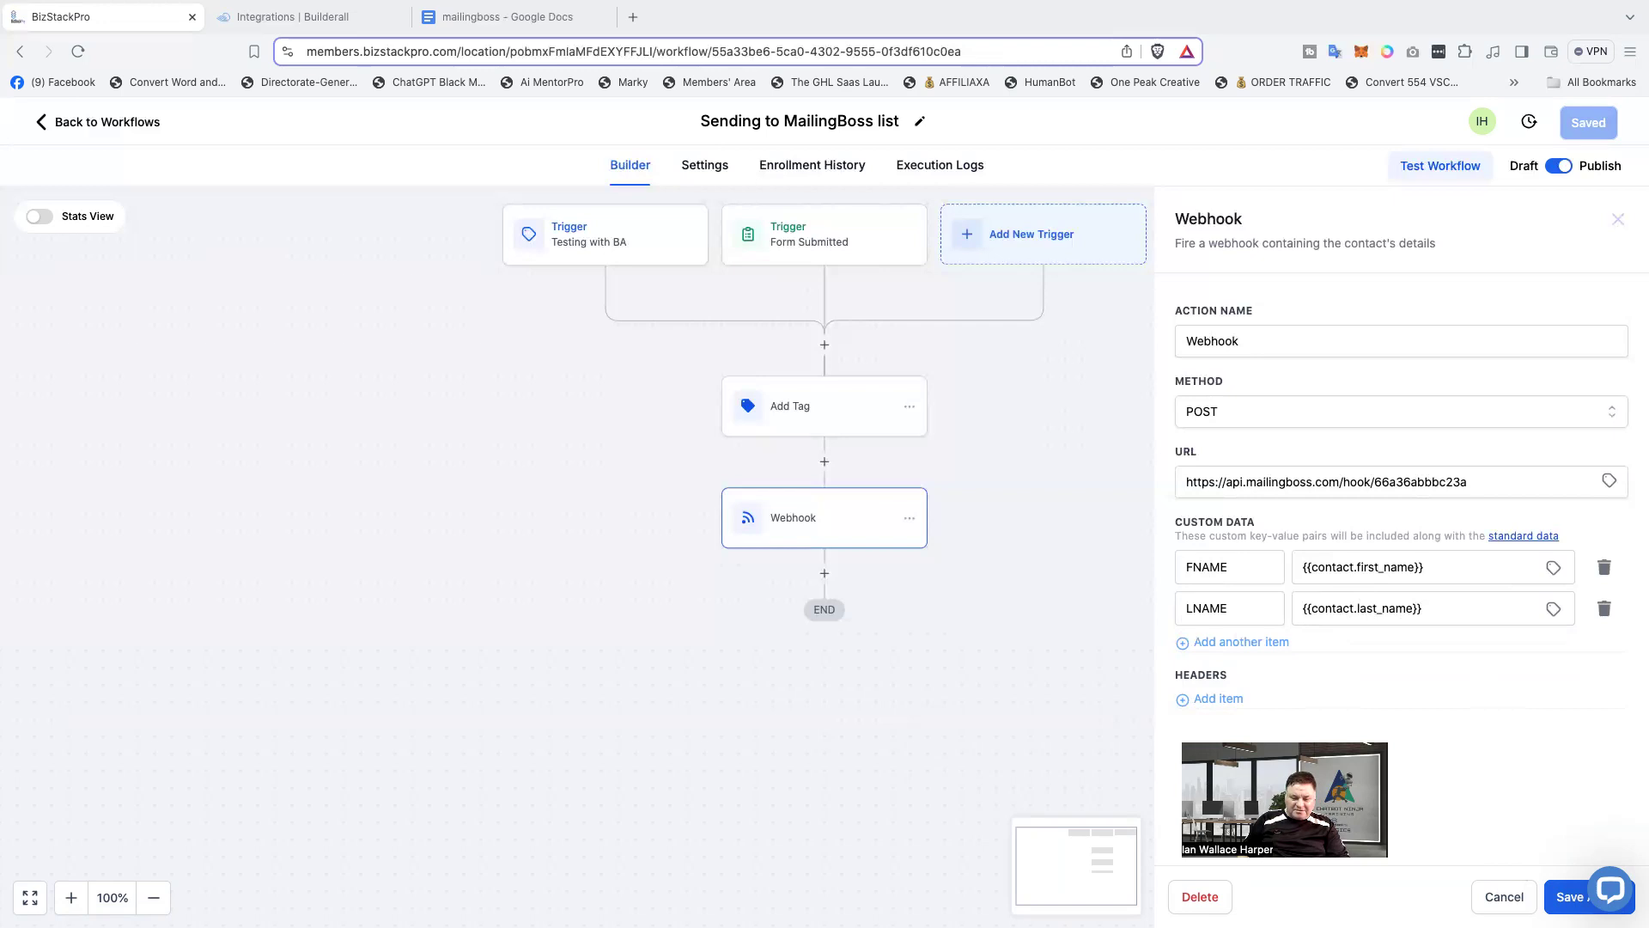
- Save the Webhook action and the workflow, and return to the workflow list
click(1565, 896)
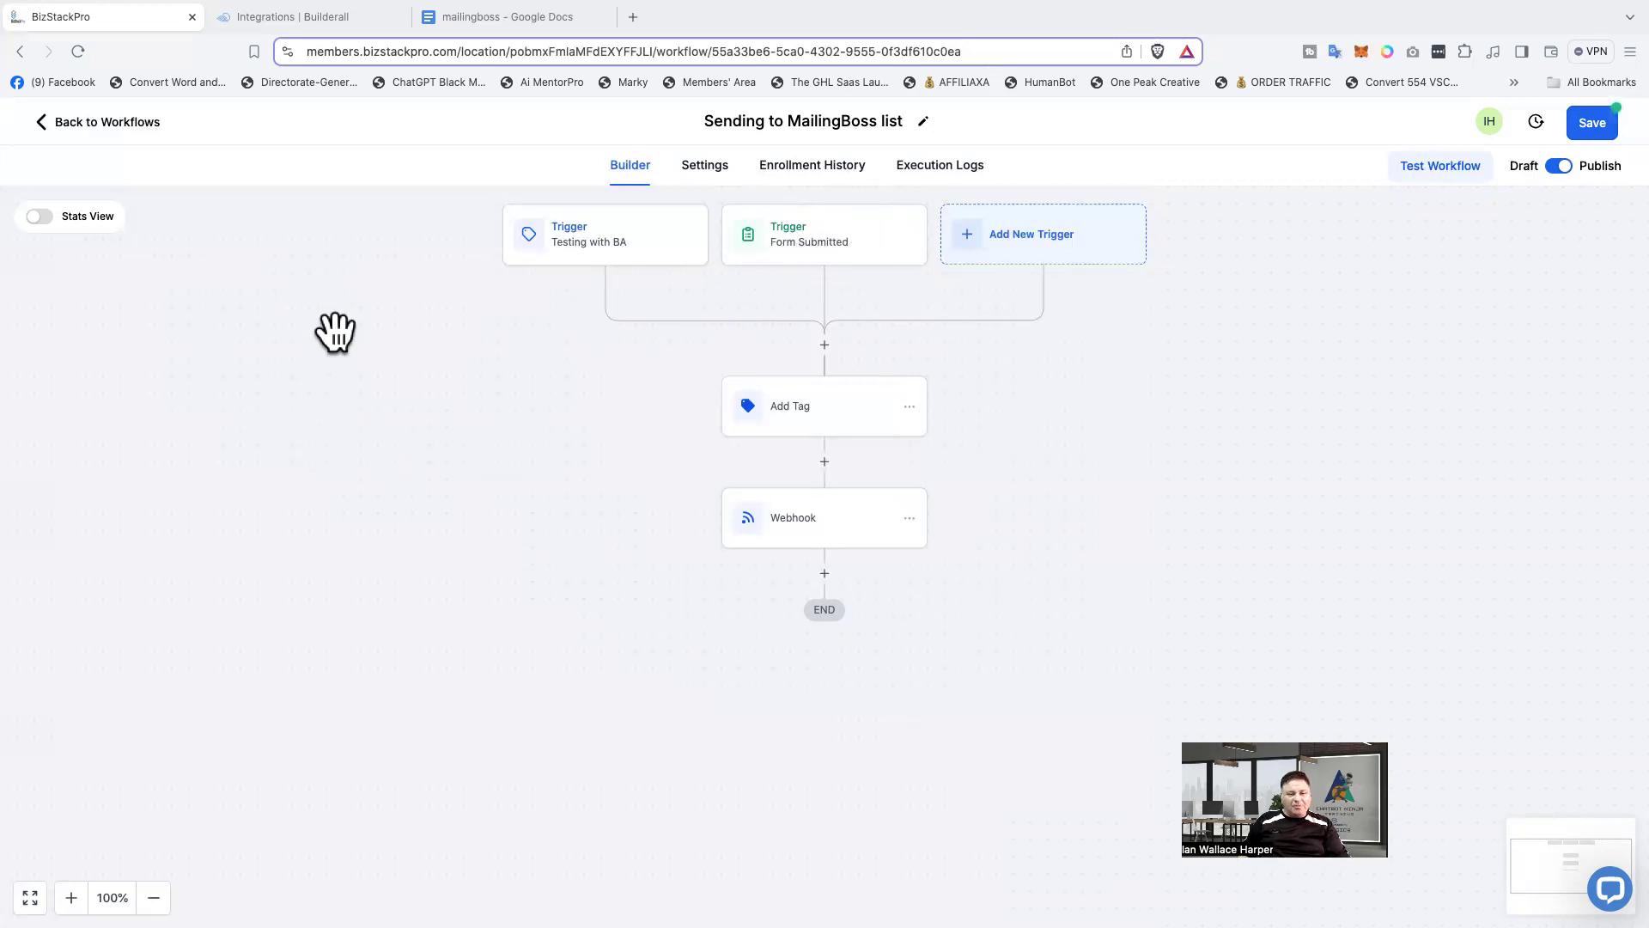
click(1591, 122)
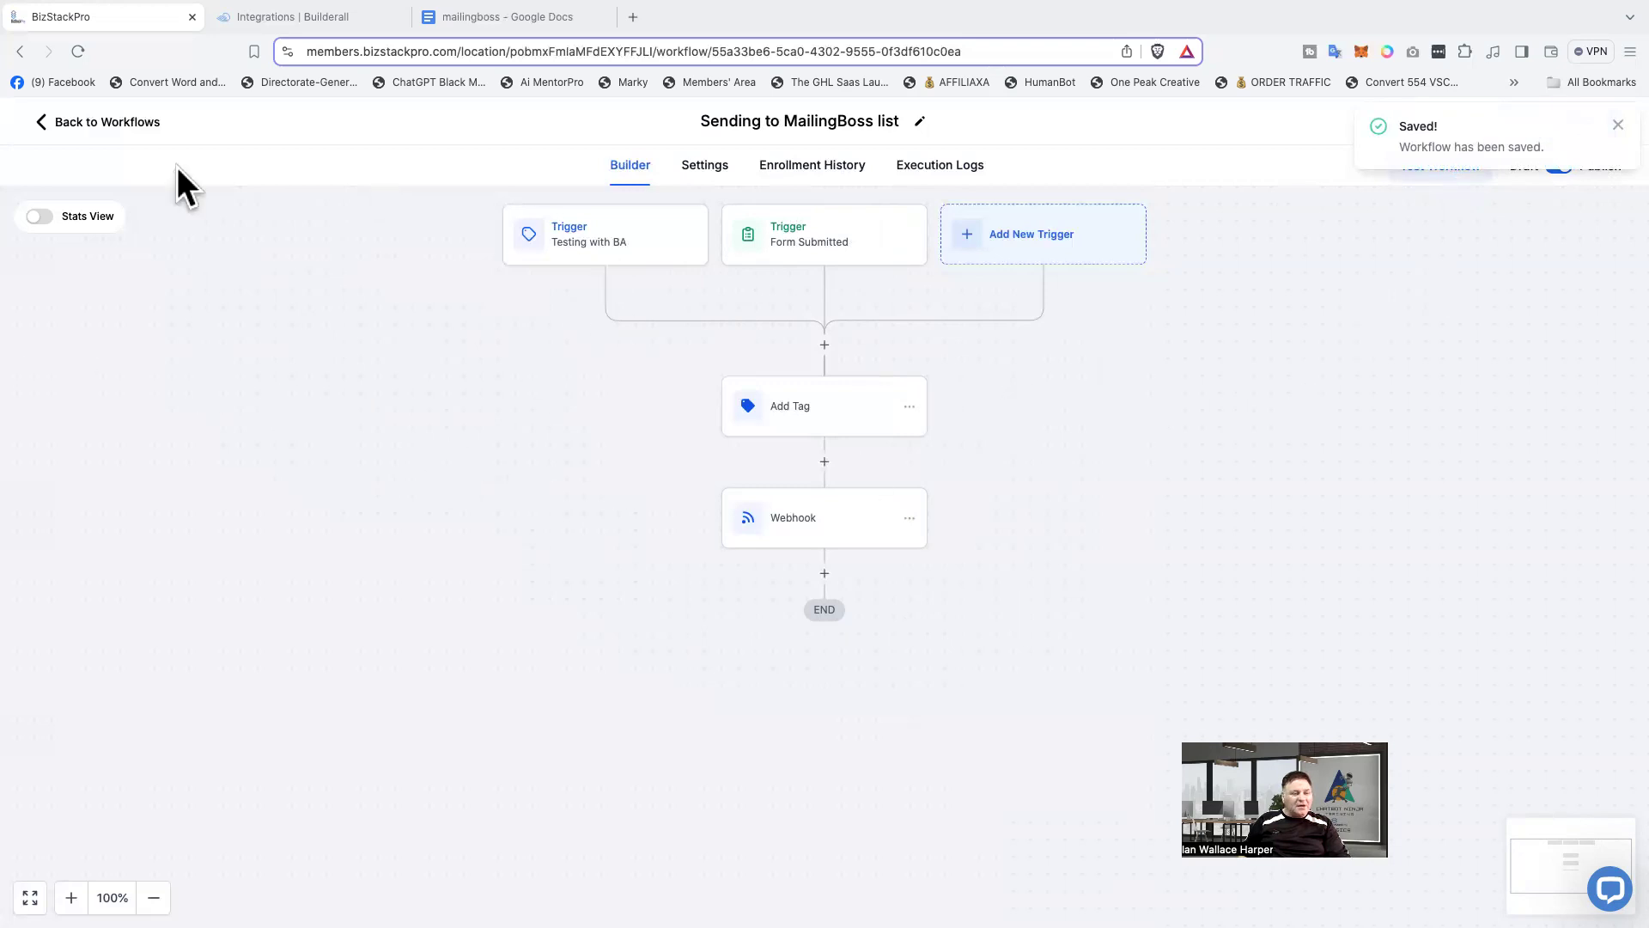
click(74, 125)
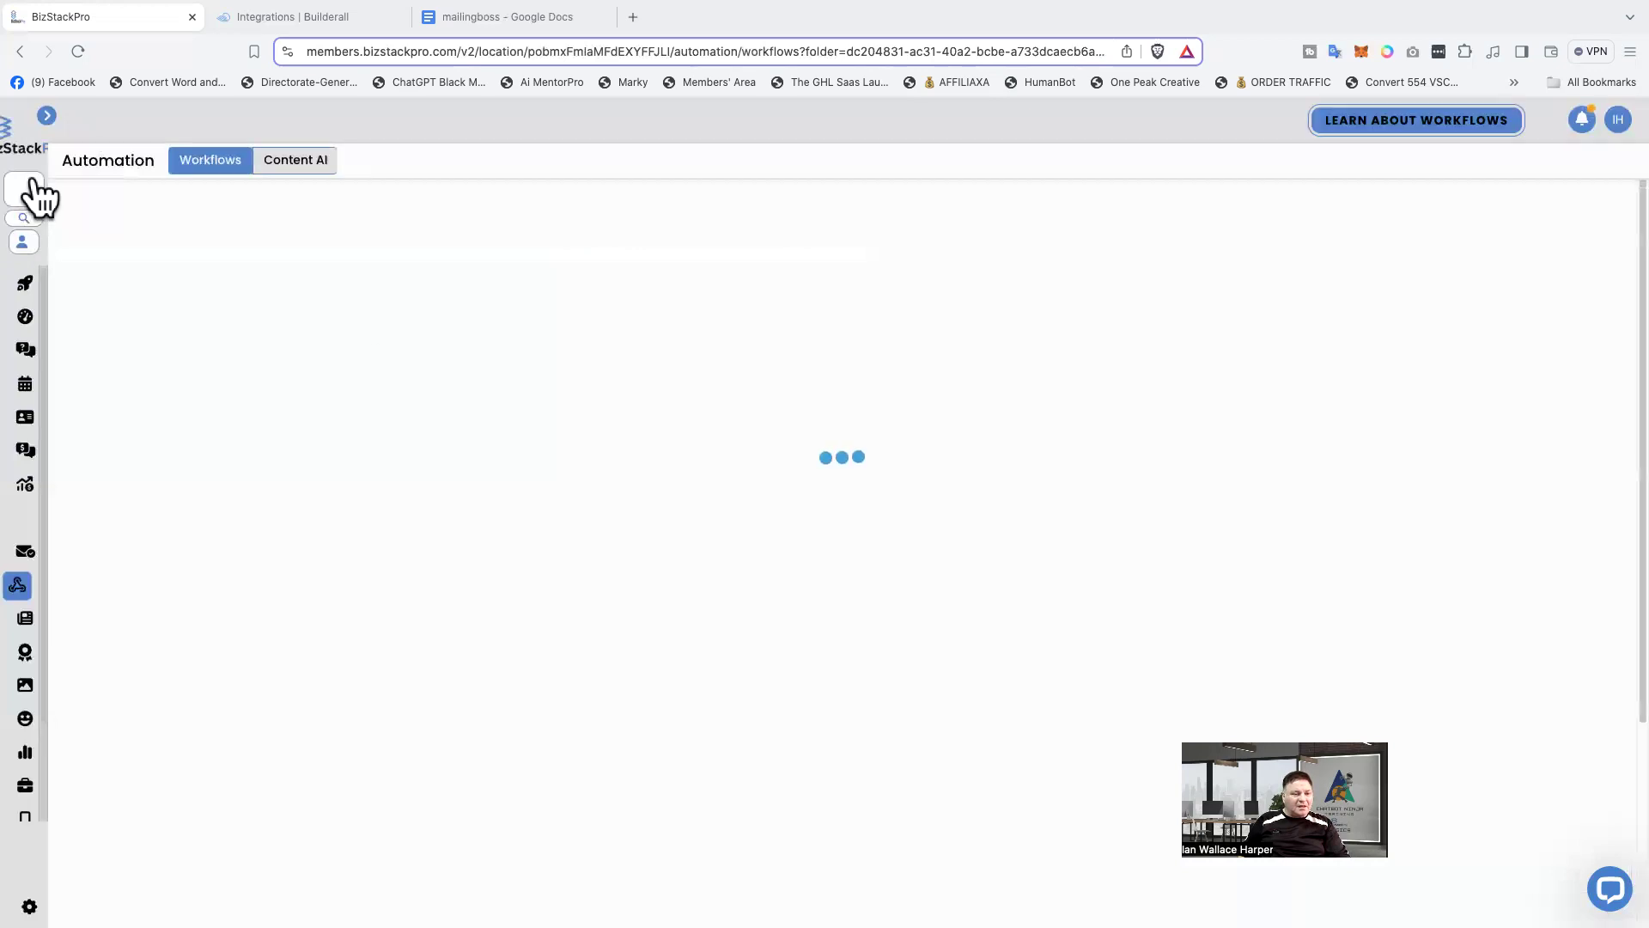
- Create a new form from scratch in the Playground folder of the Sites section's forms
click(46, 117)
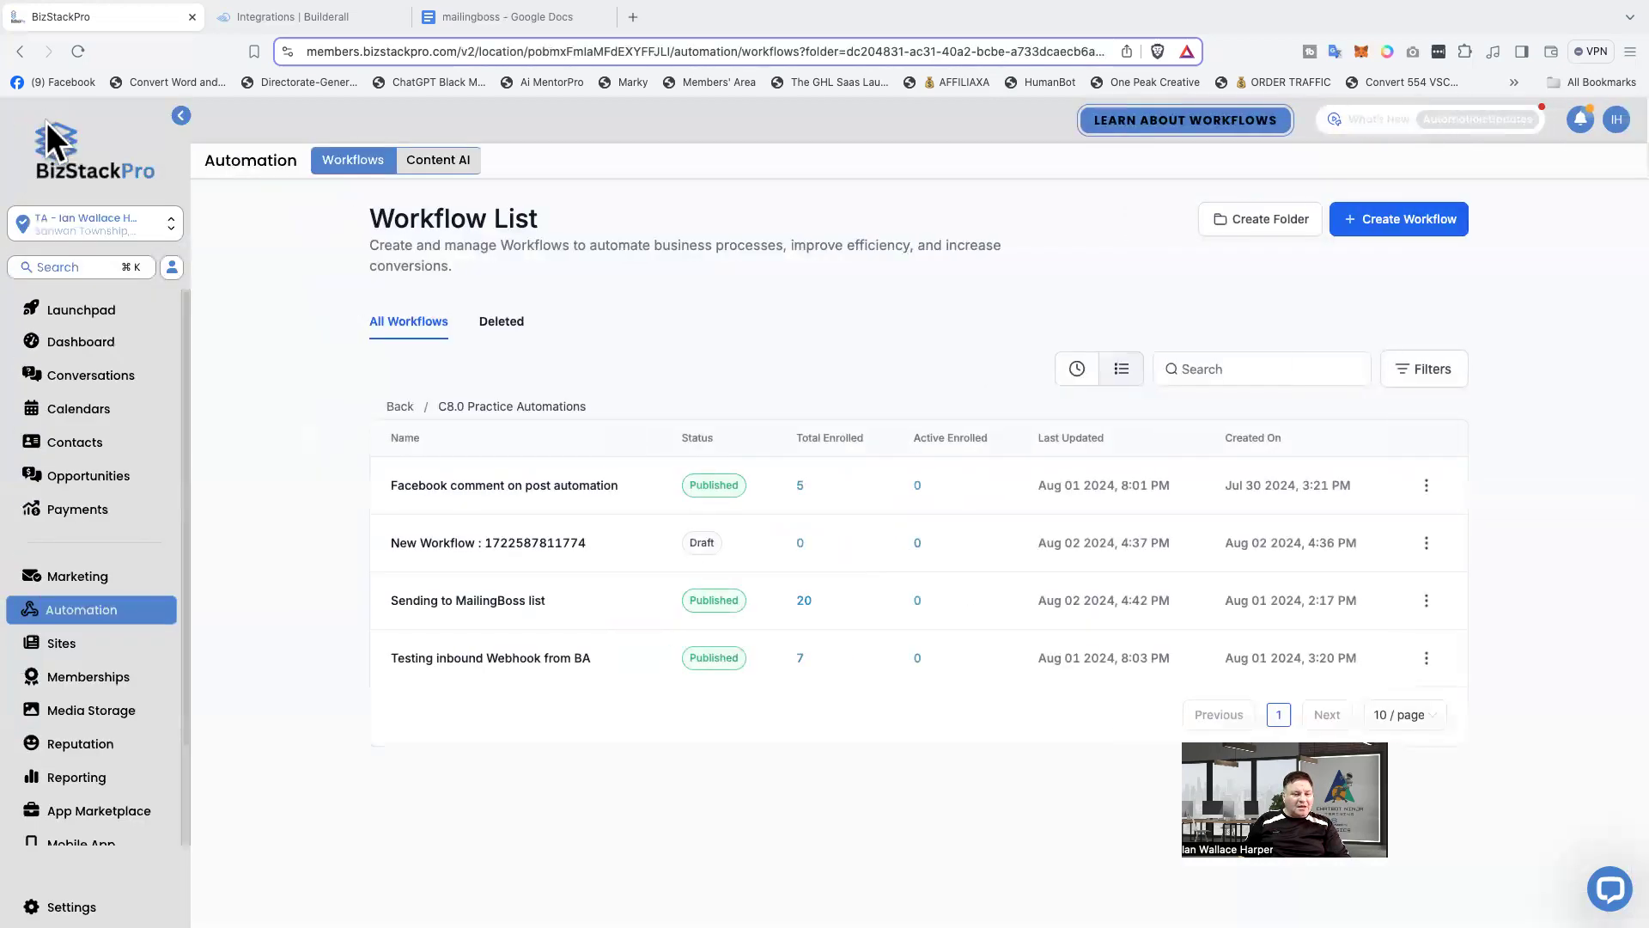
click(96, 648)
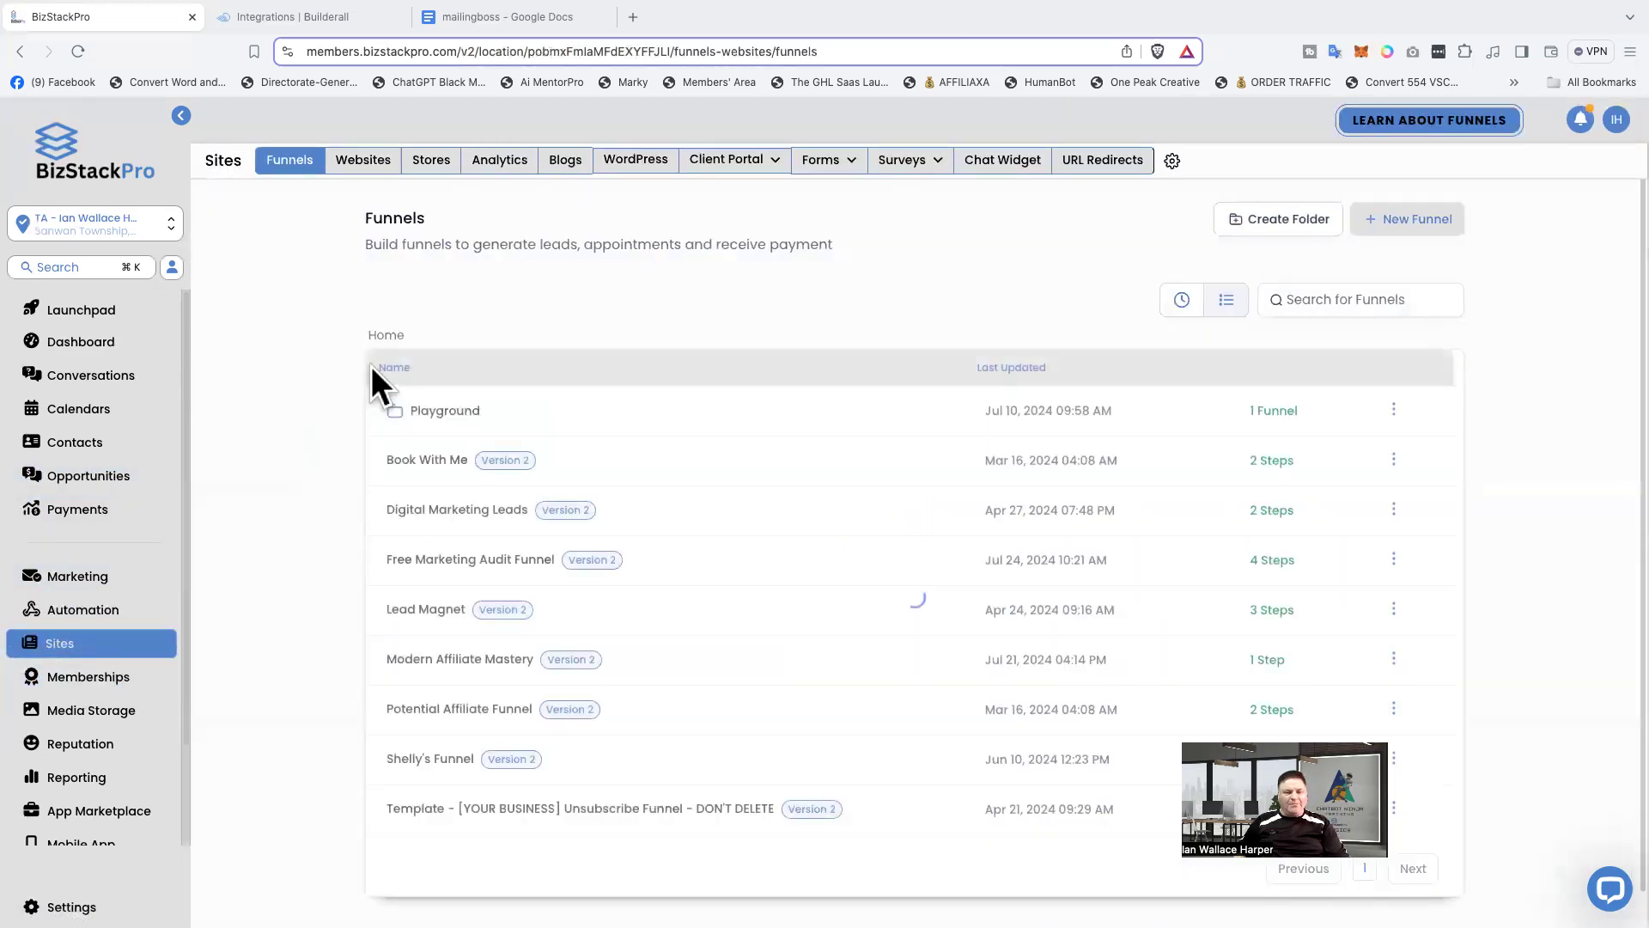
mouse_move(827, 165)
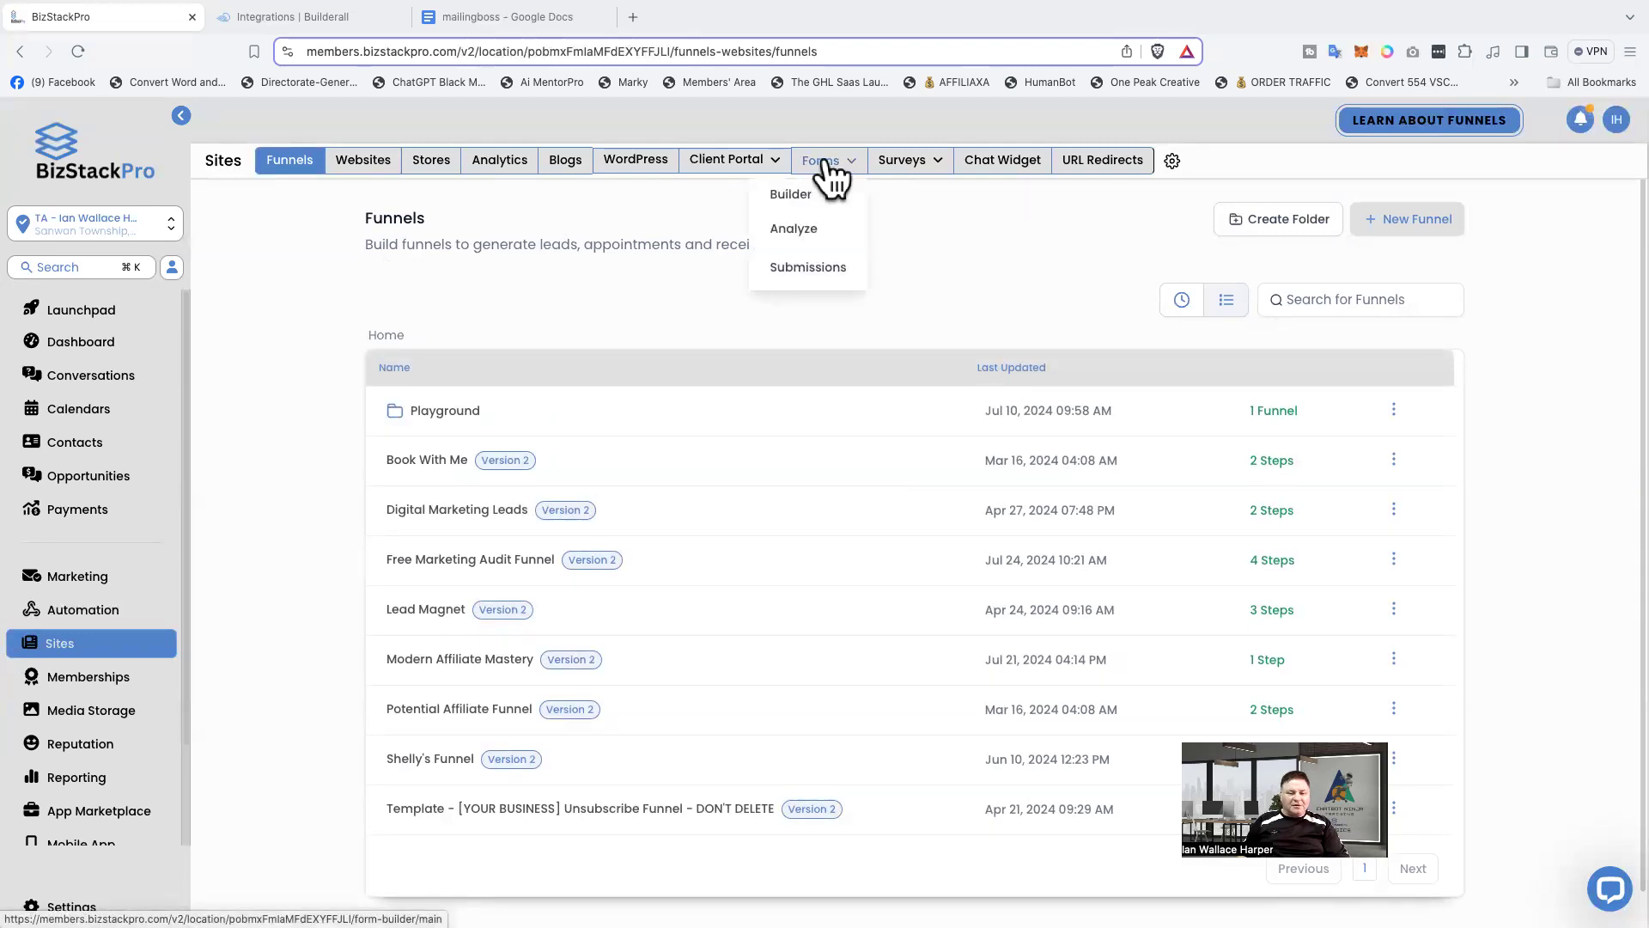
click(828, 165)
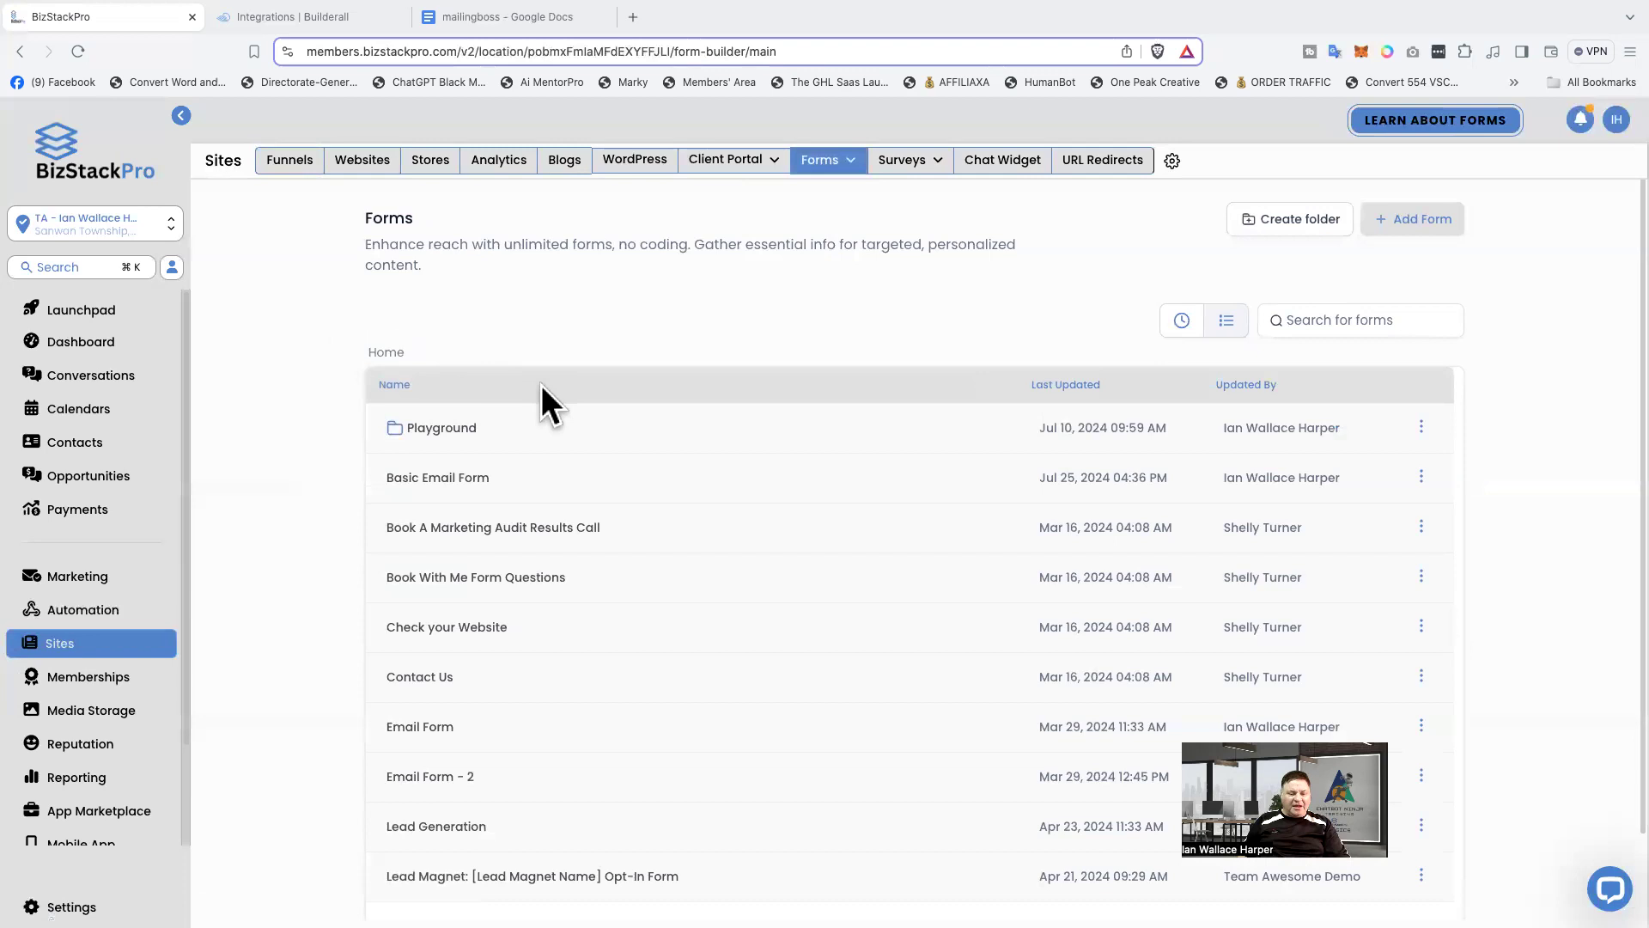
click(598, 428)
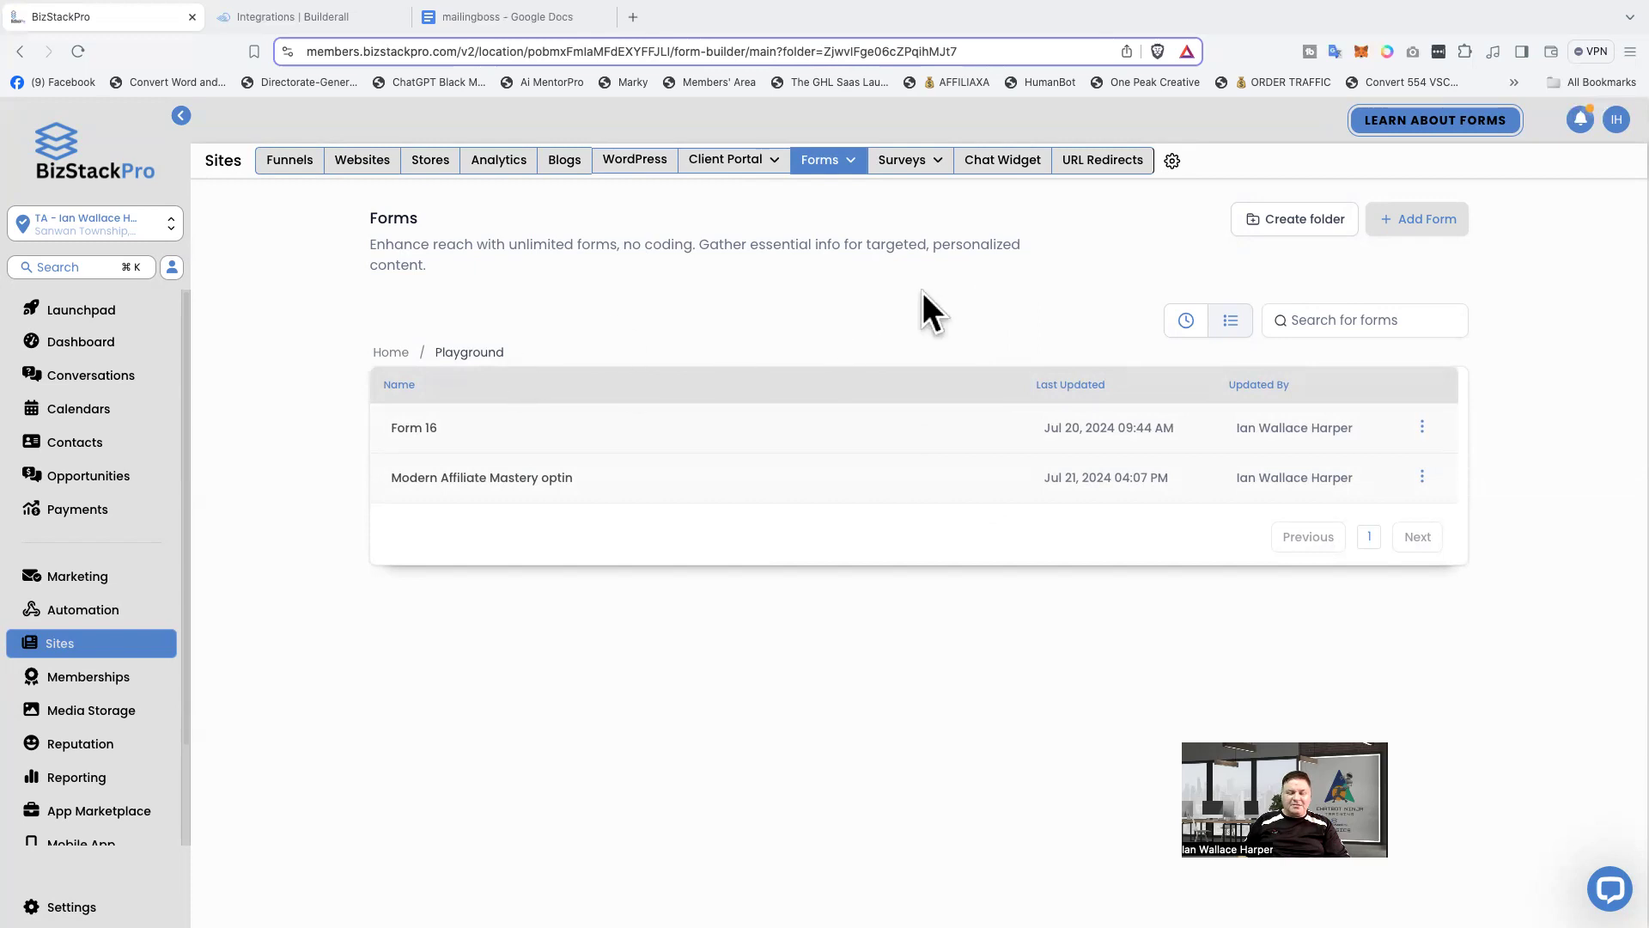
click(1427, 222)
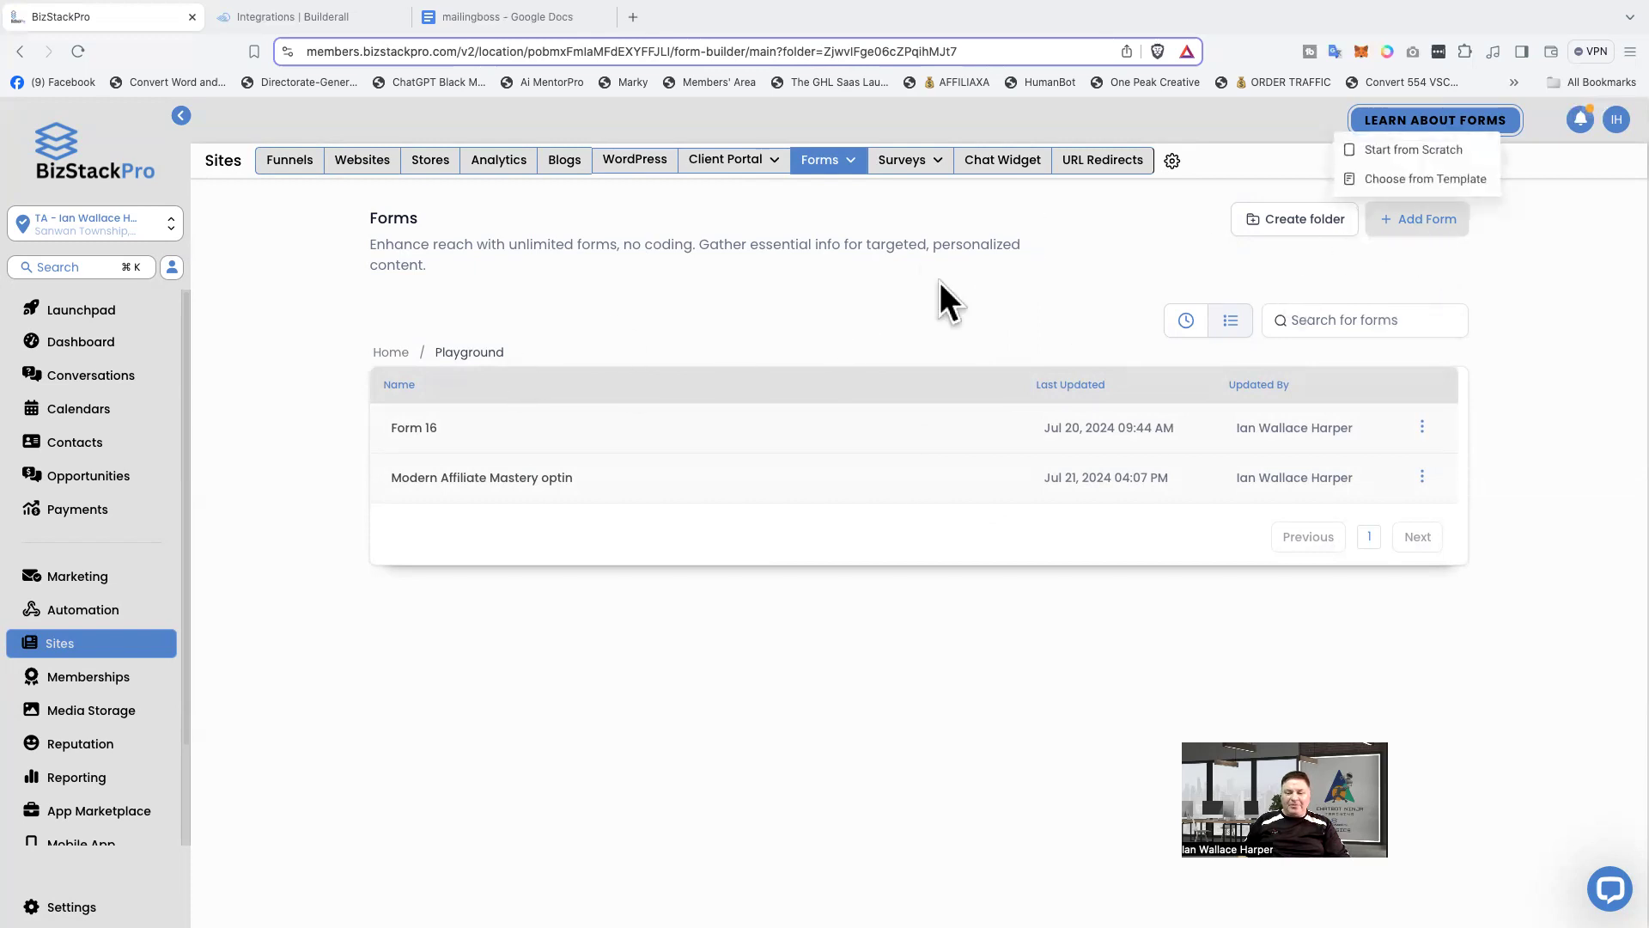
click(1411, 151)
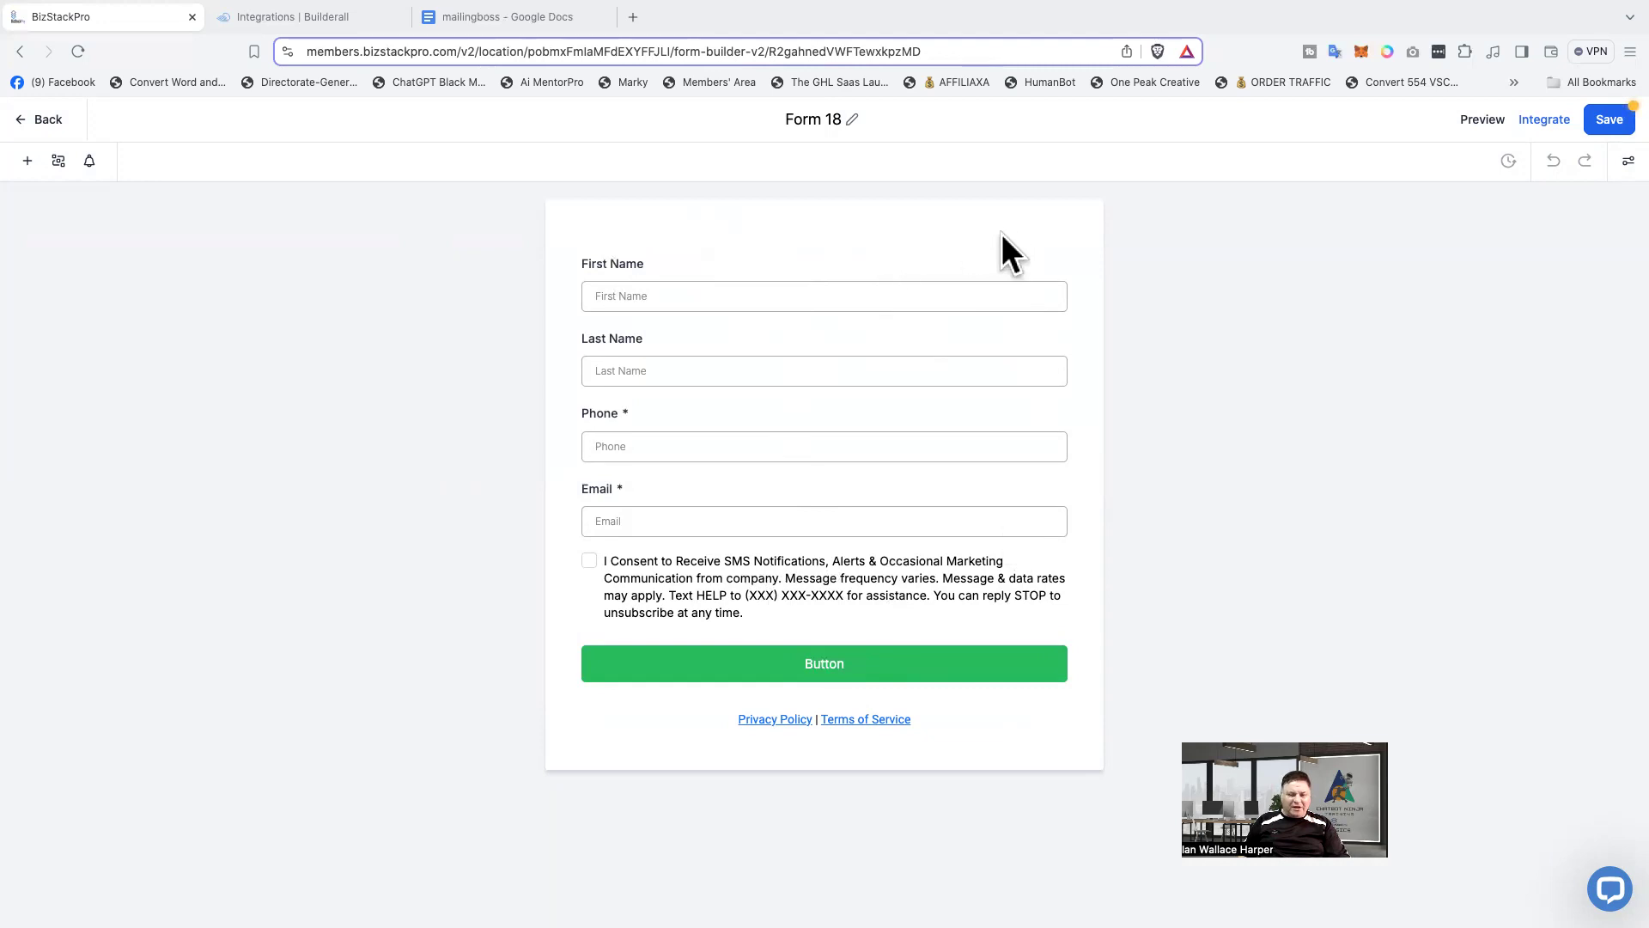
- Delete the Phone field and the SMS consent checkbox from the form, leaving the name and email fields
click(869, 301)
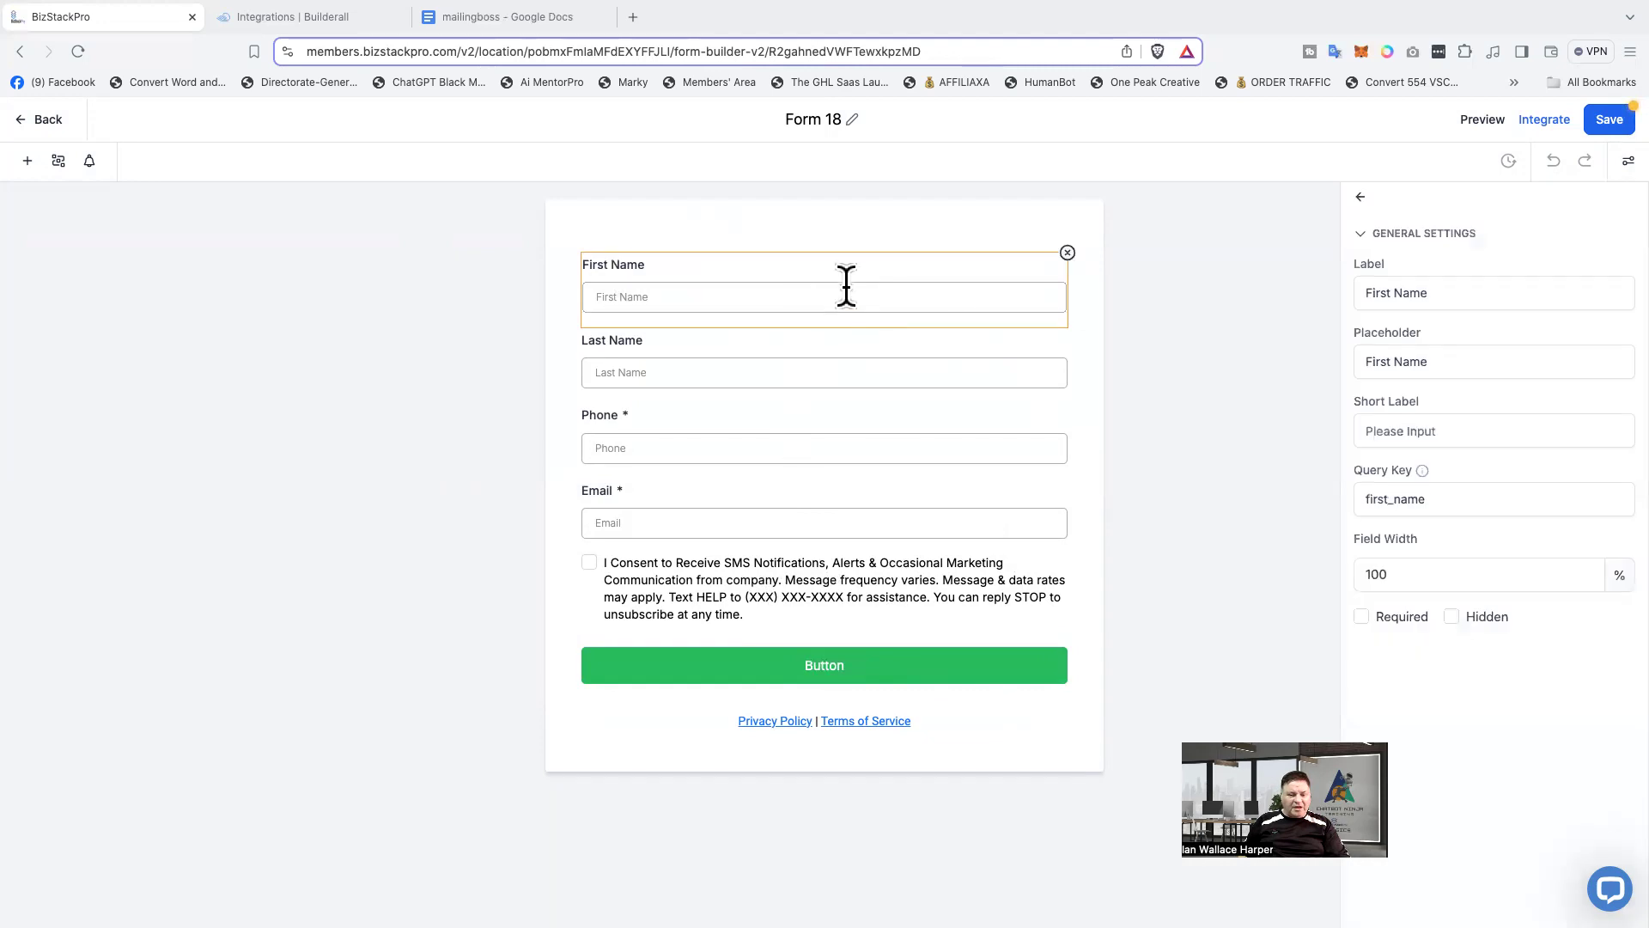
click(751, 373)
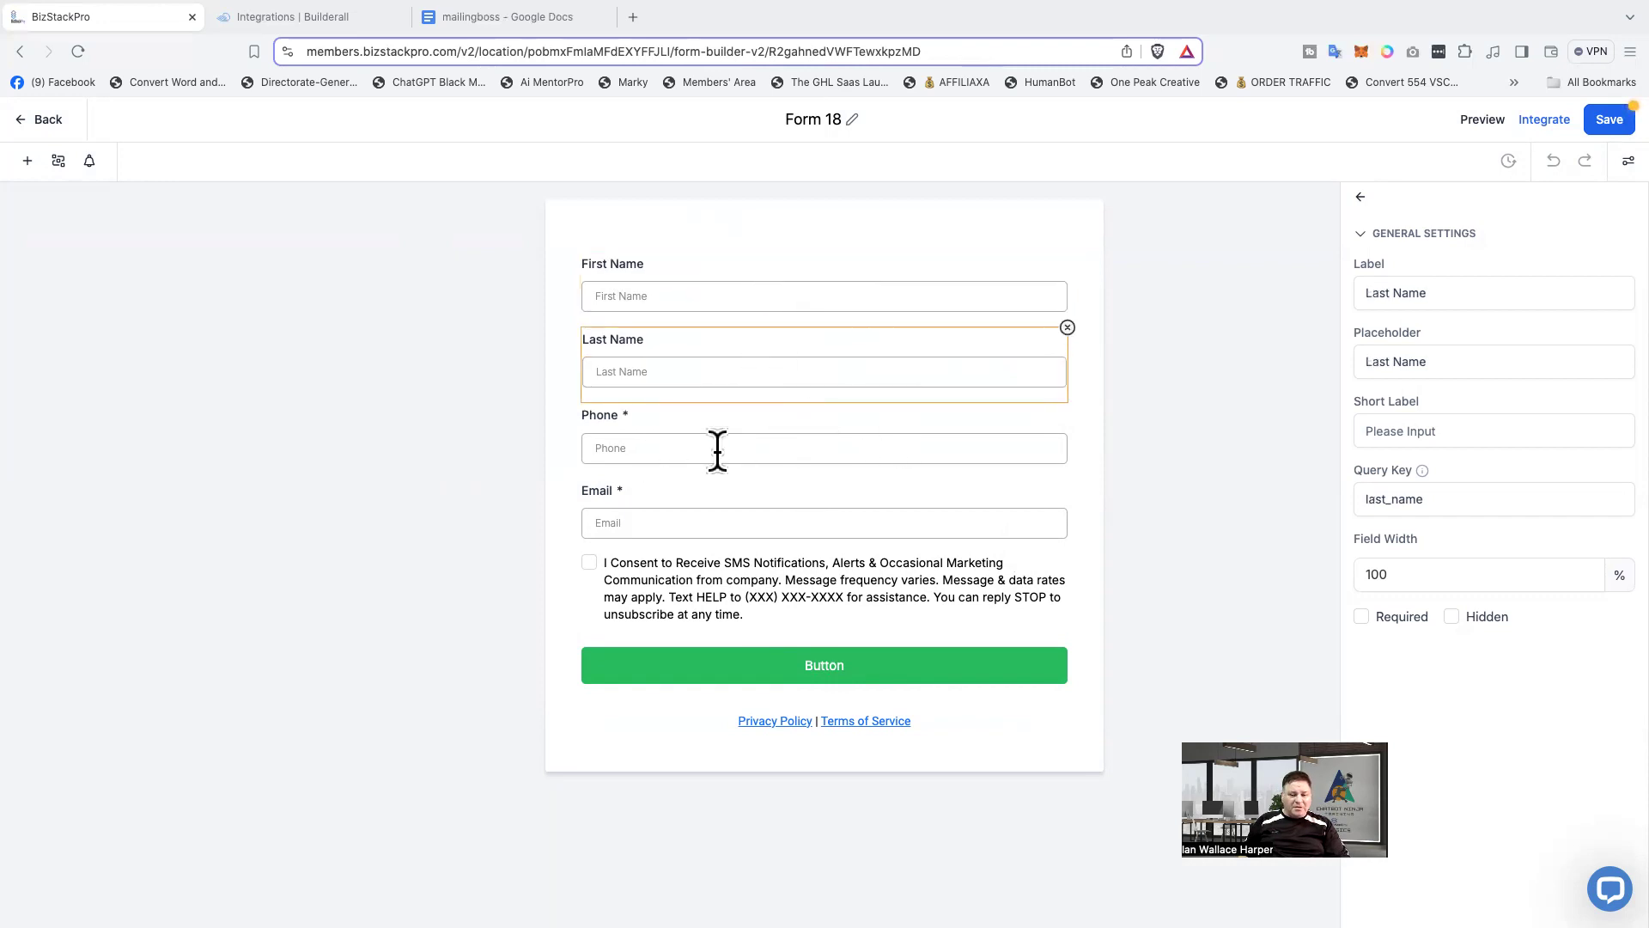
click(839, 446)
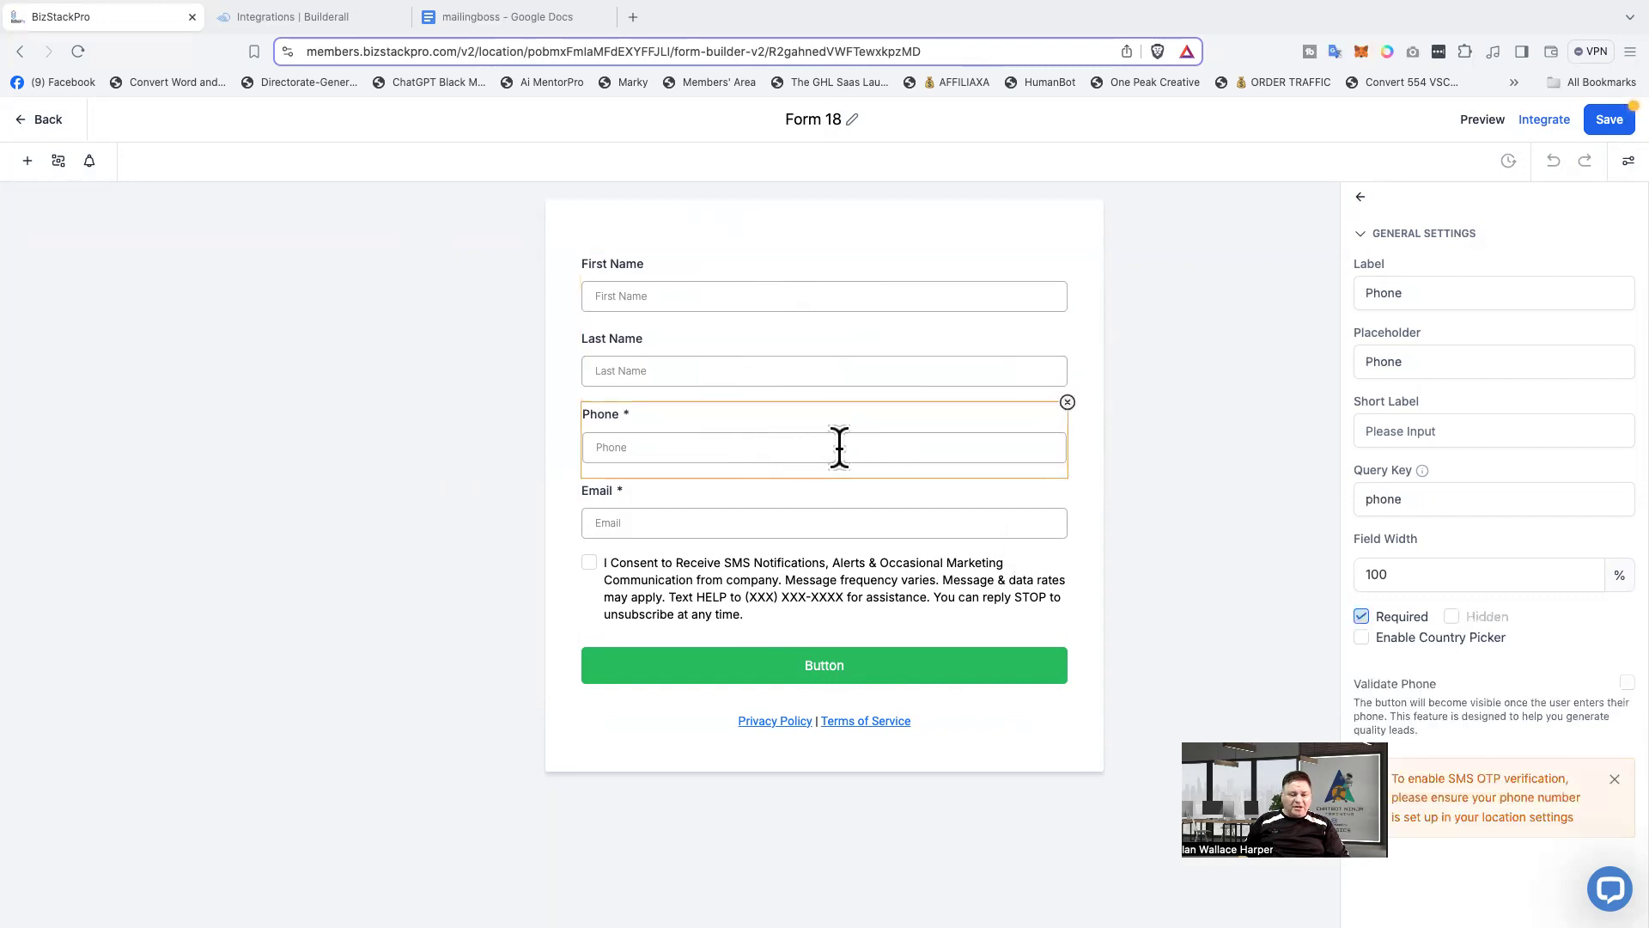
click(1068, 402)
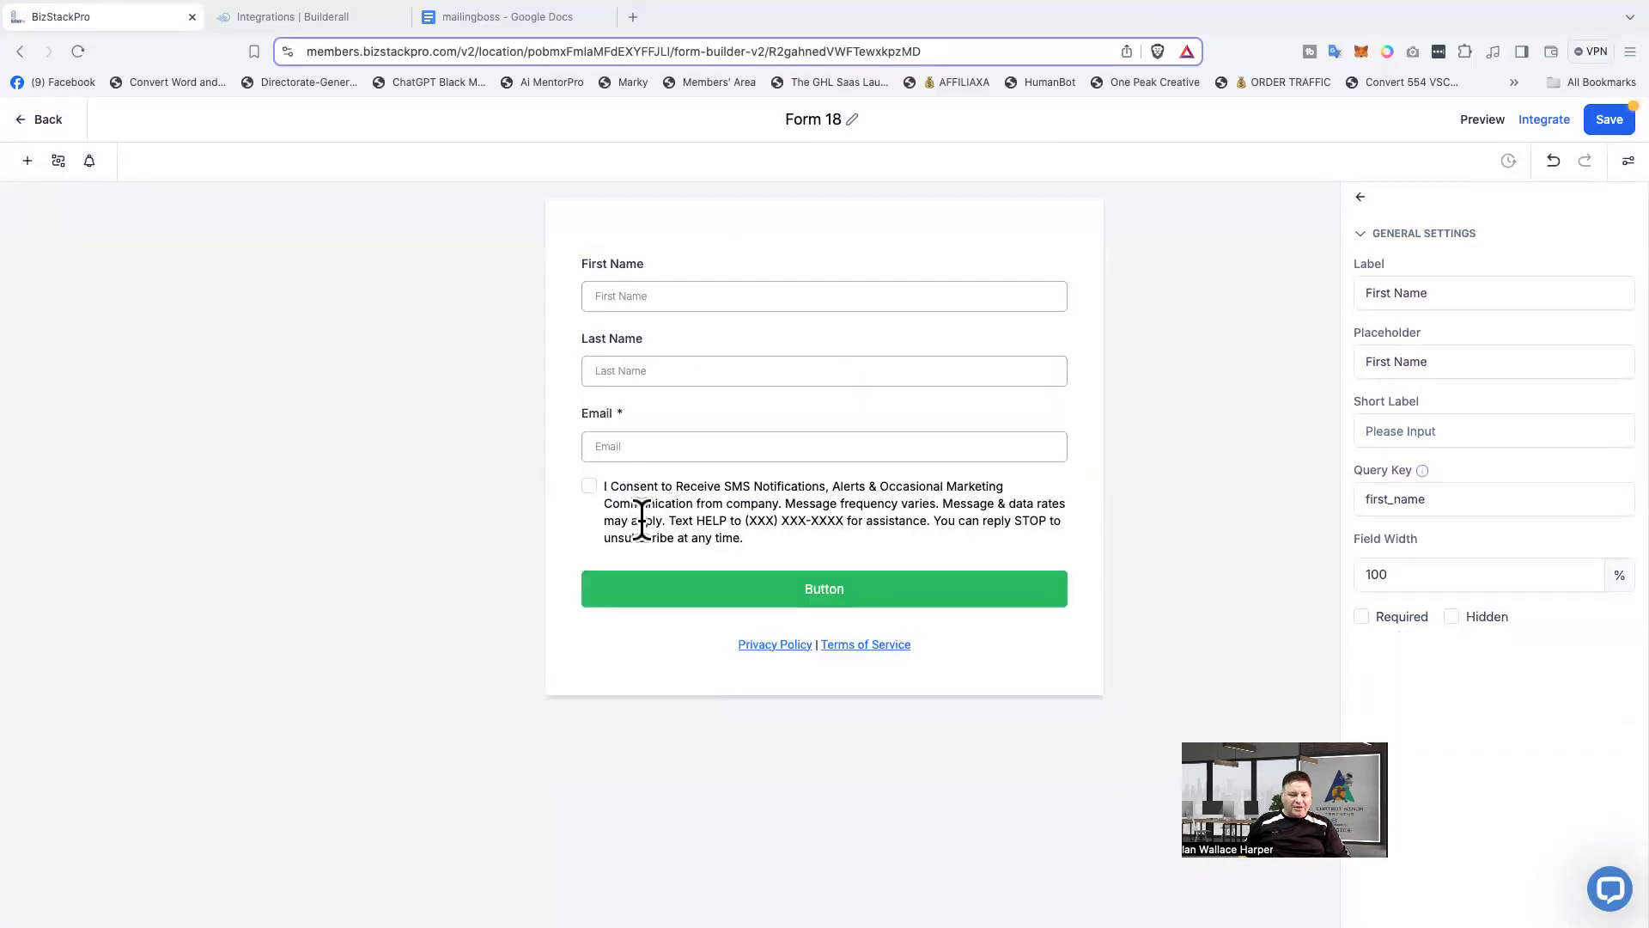
click(909, 513)
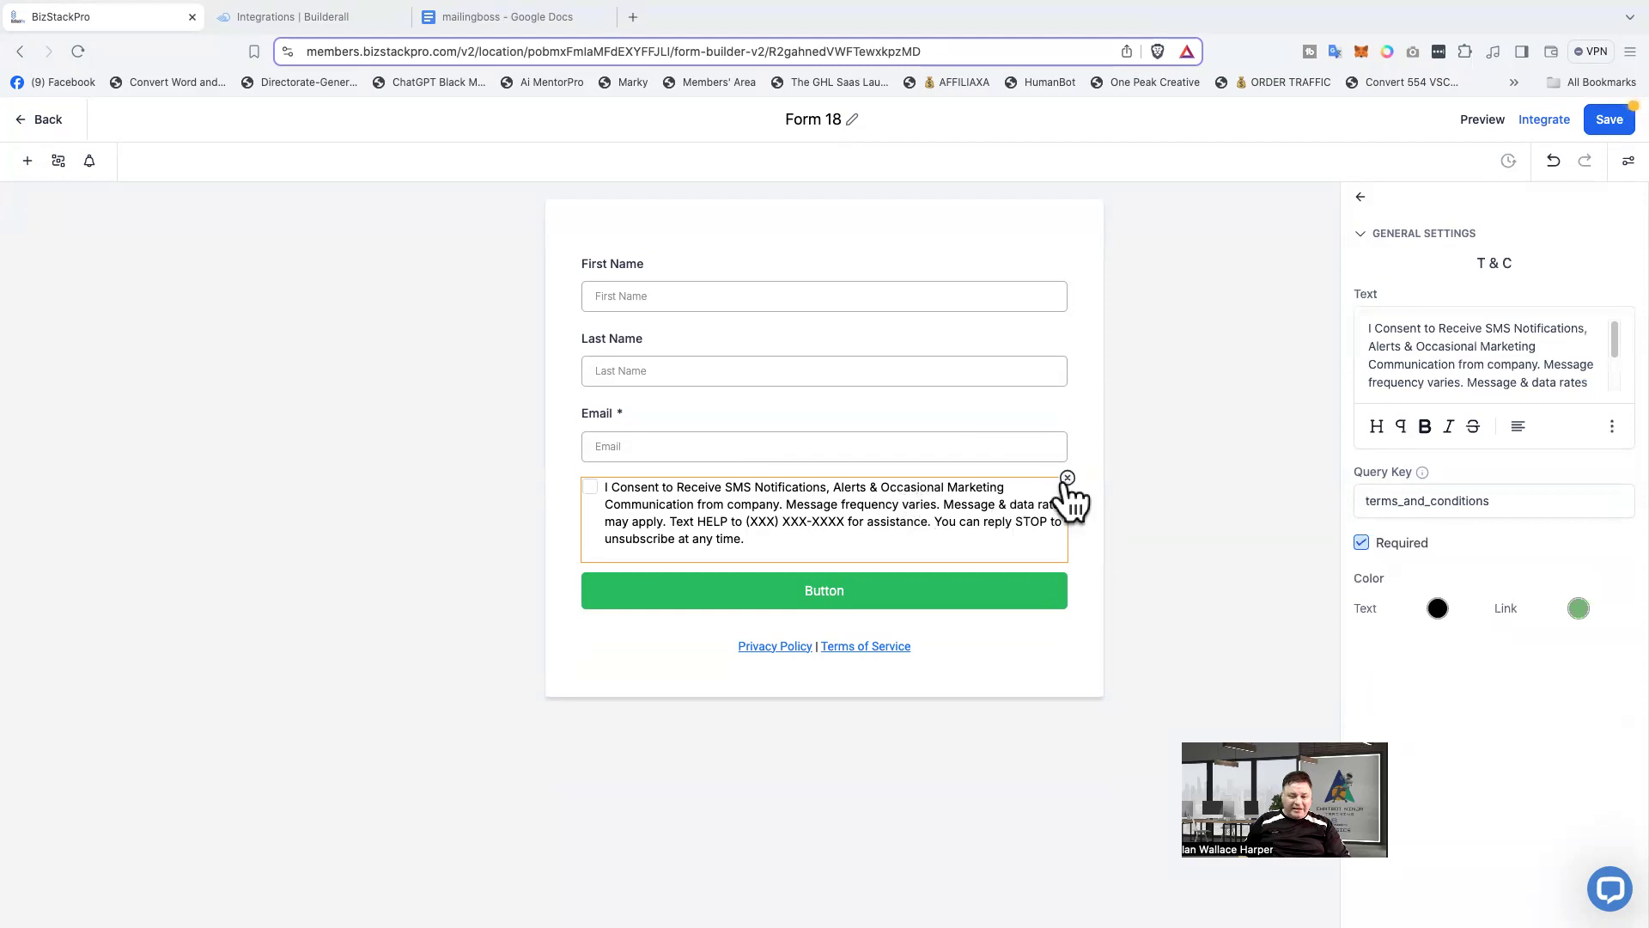
click(1068, 478)
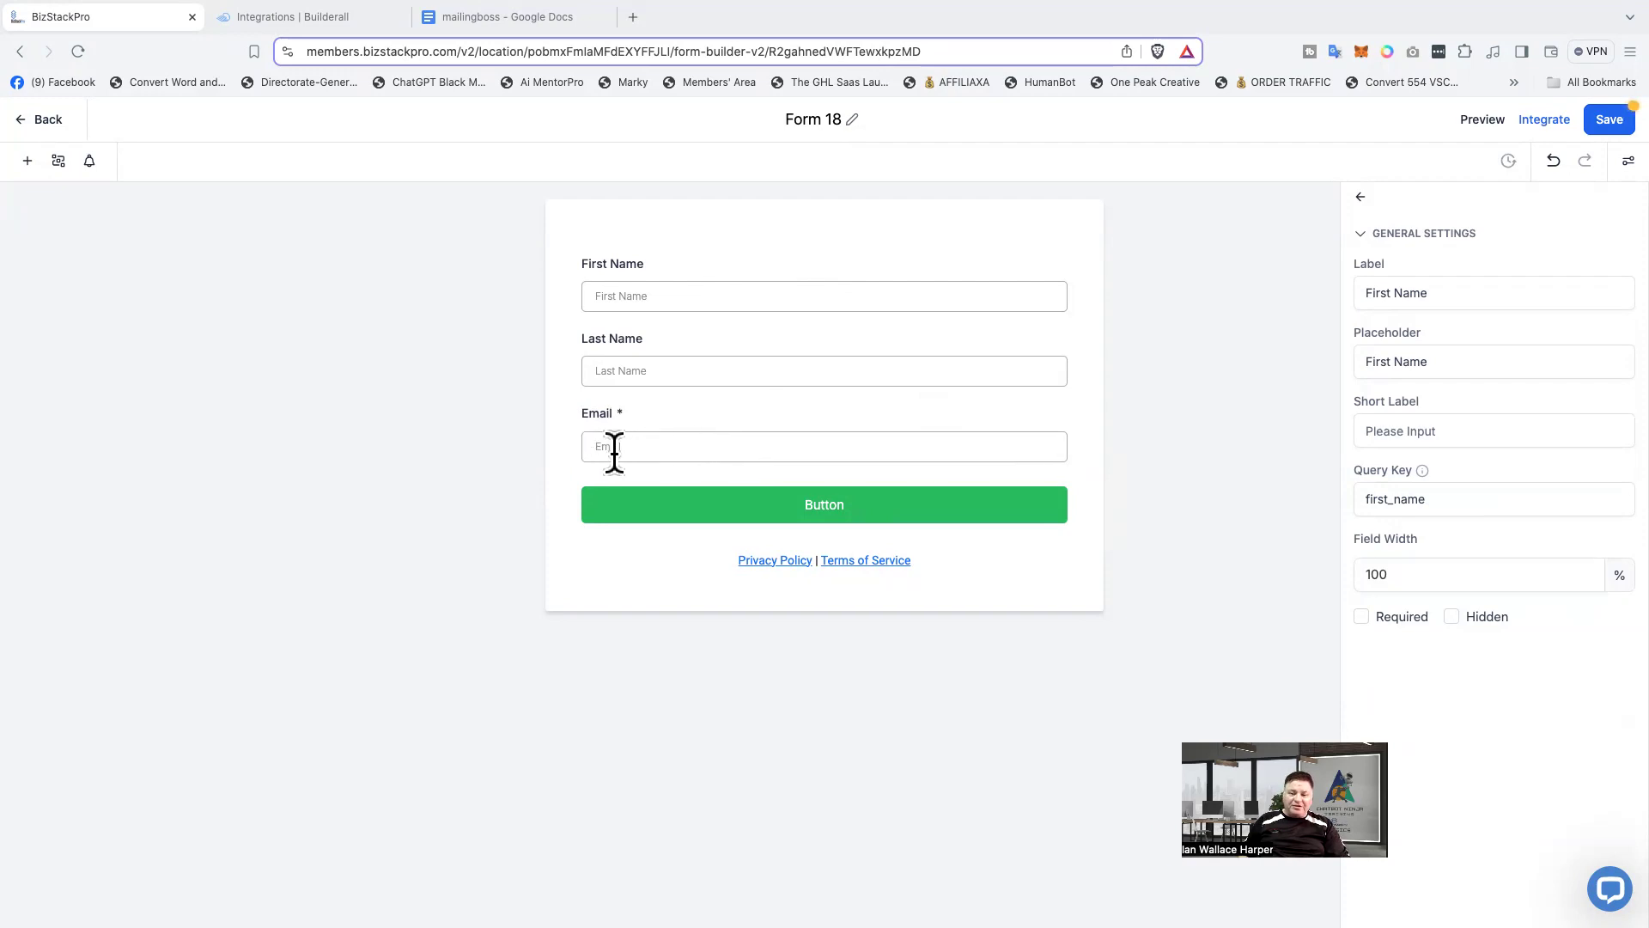
- Make the First Name field required and delete the Privacy Policy and Terms of Service text below the button
click(697, 292)
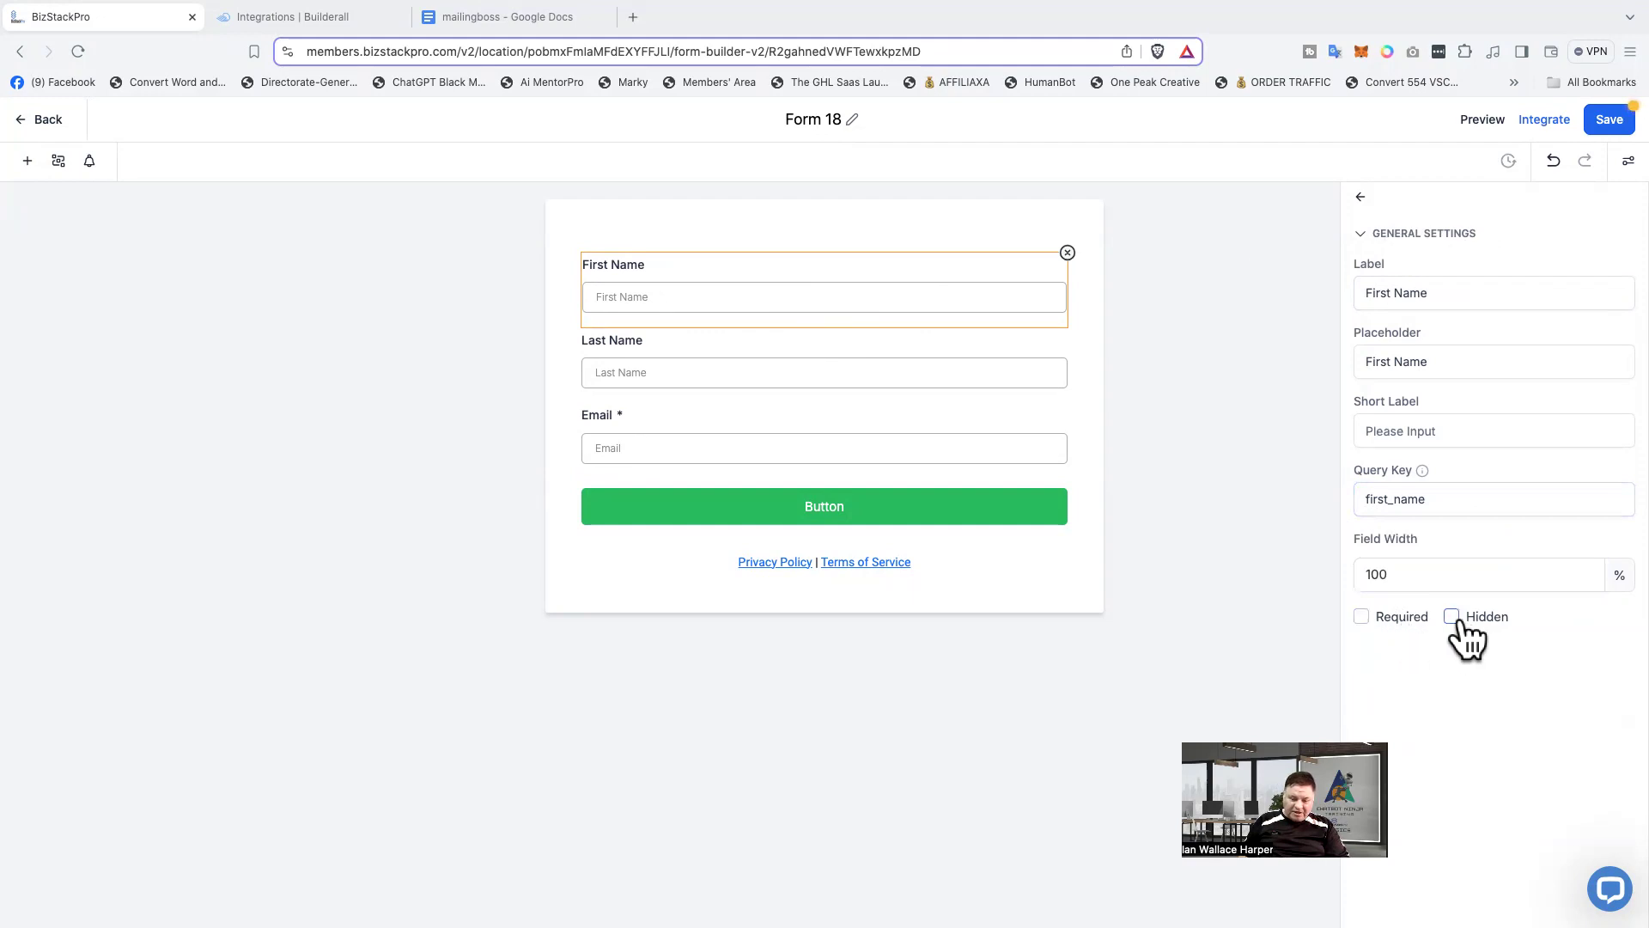
click(1362, 617)
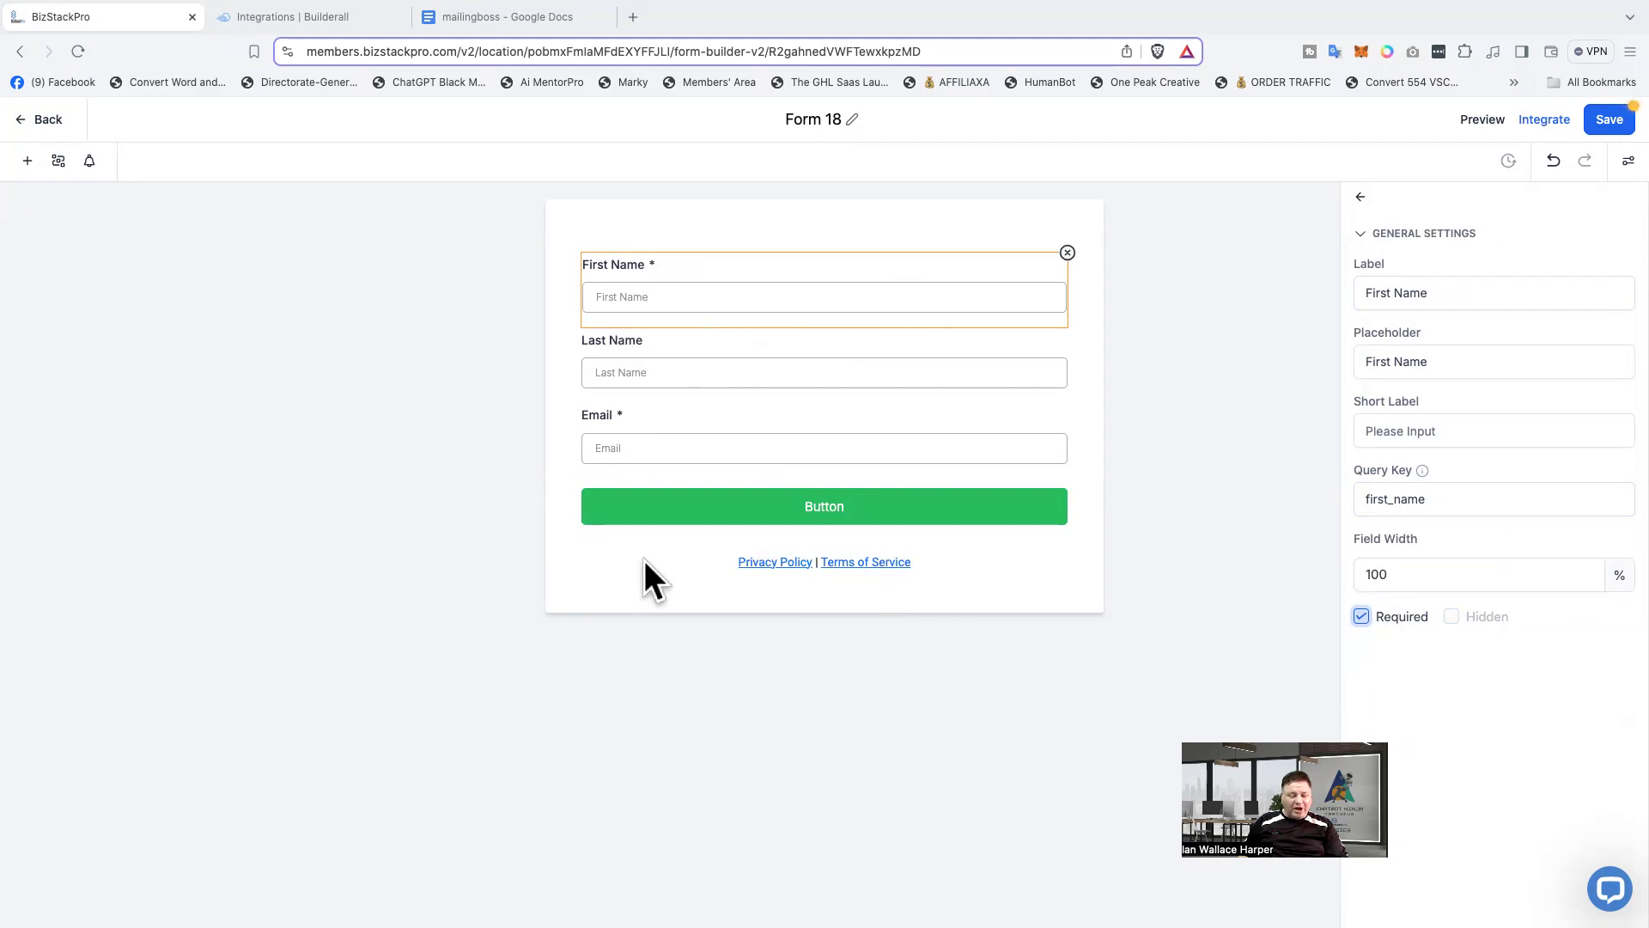
click(949, 562)
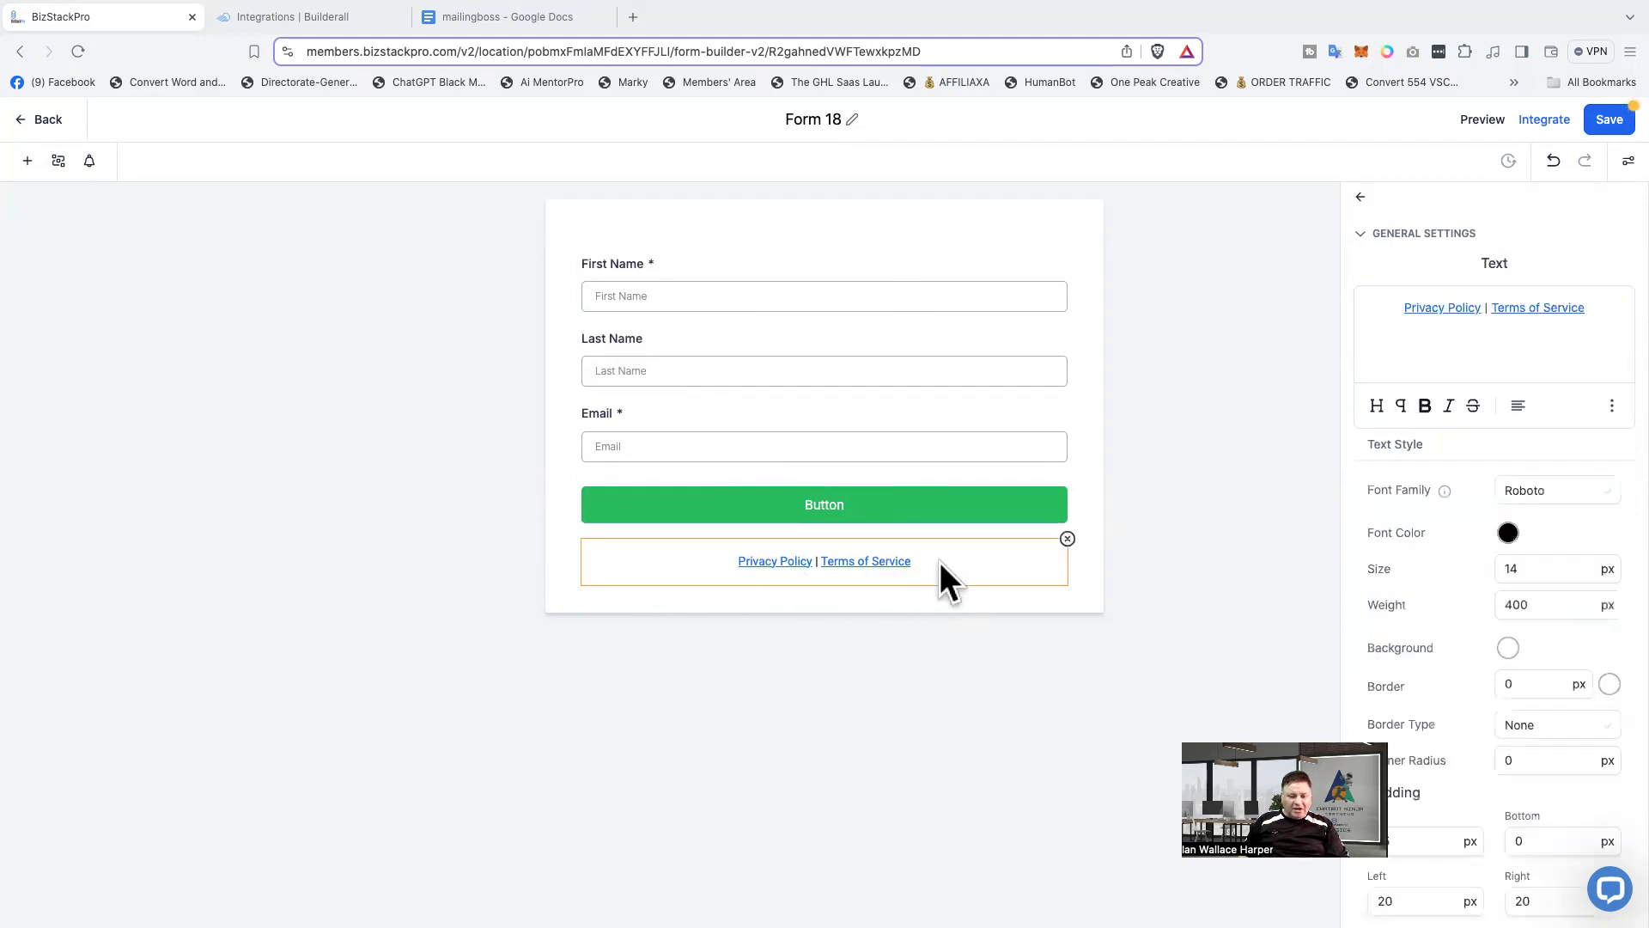
click(1067, 539)
click(547, 558)
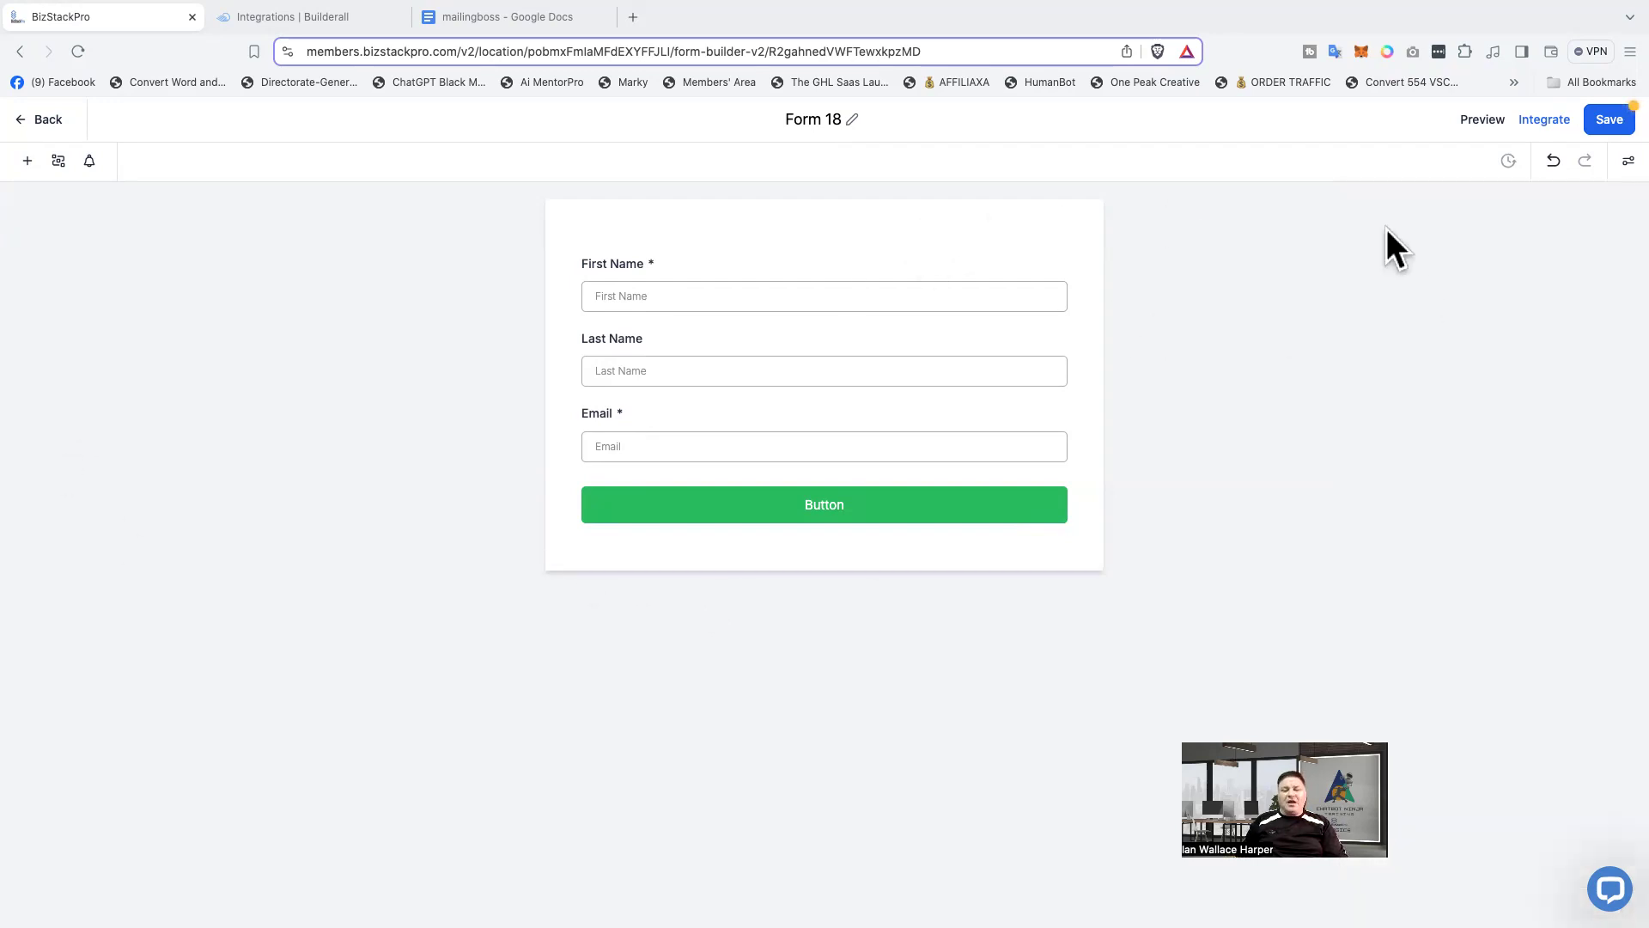
- Apply the Light Theme to the form and accept the loss of the current style modifications
click(1602, 164)
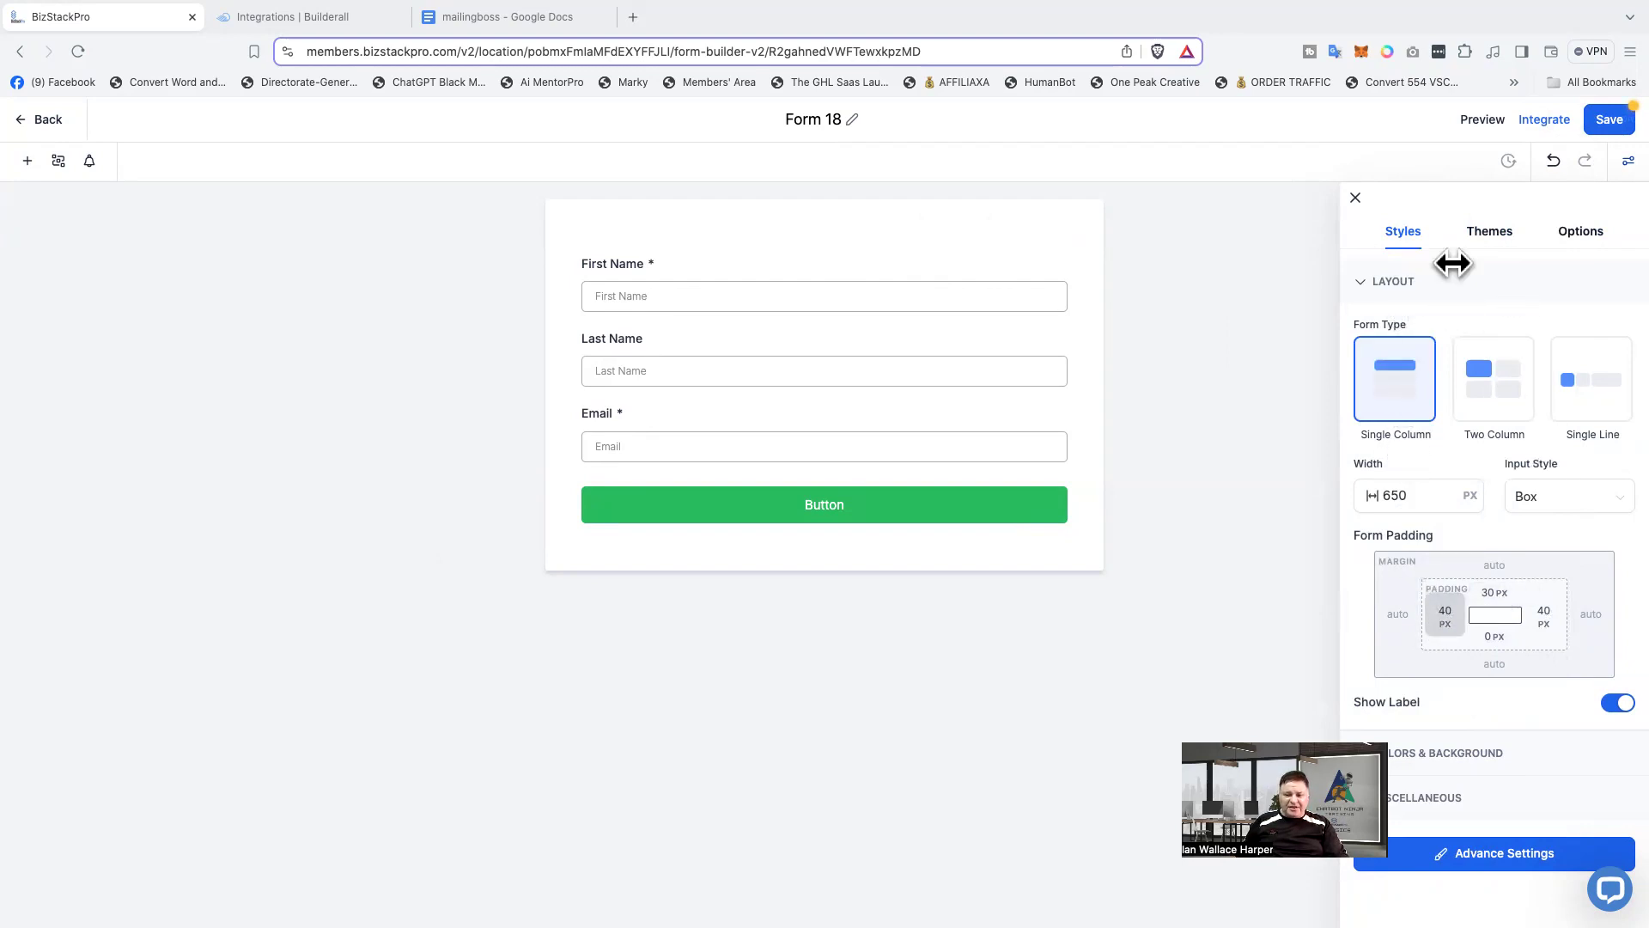
click(1495, 249)
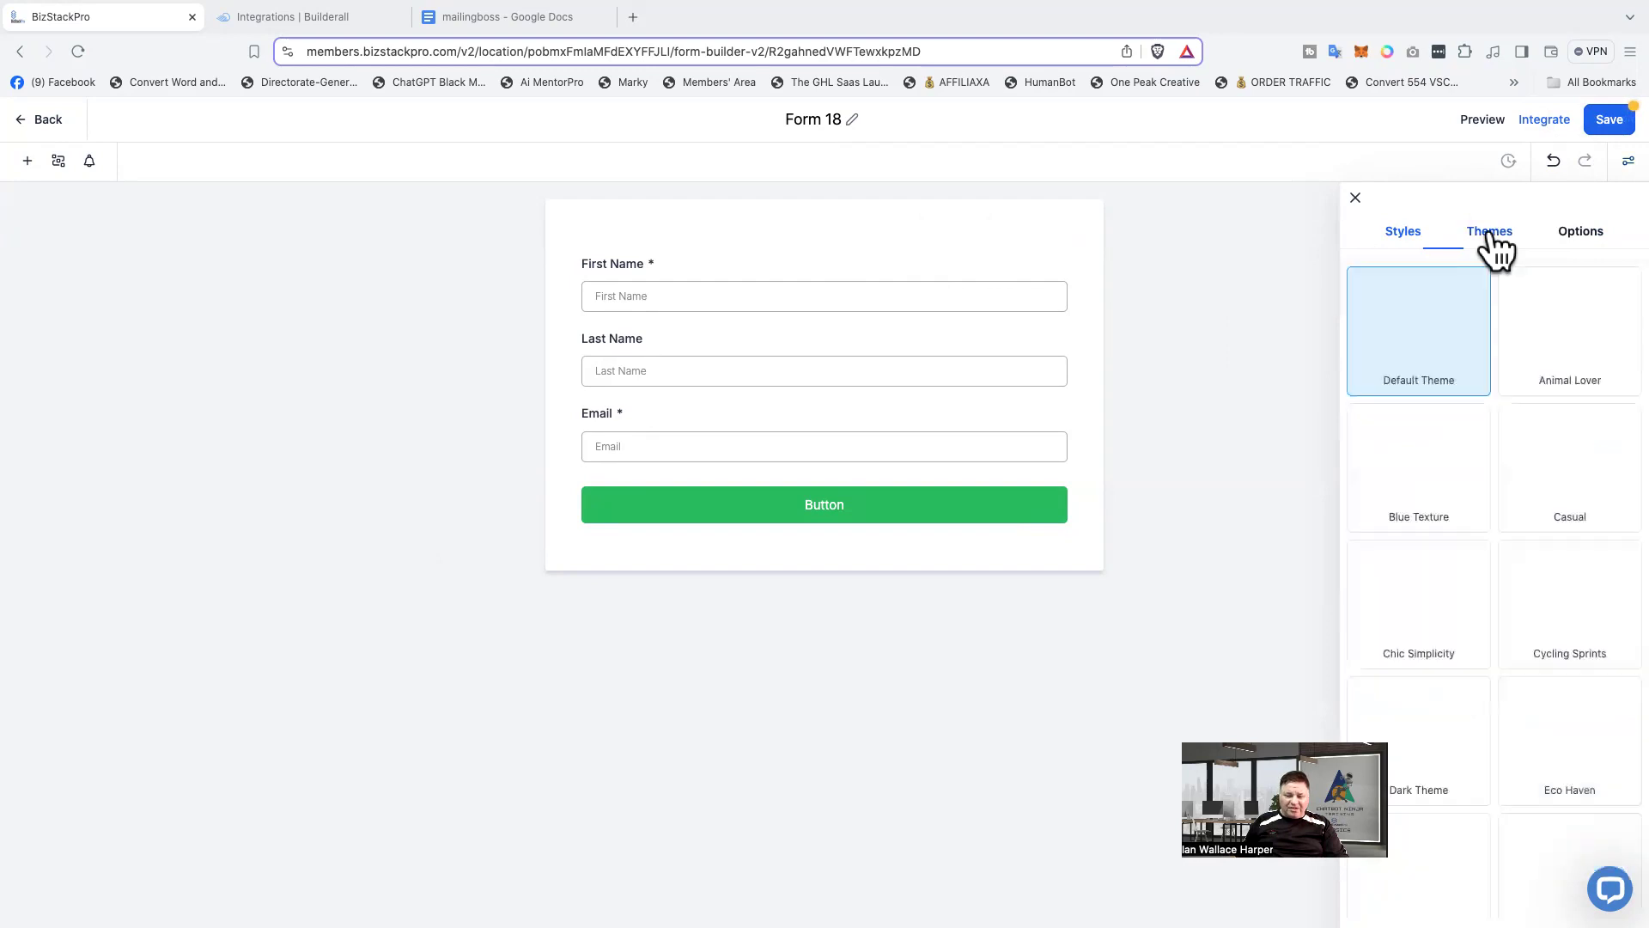
scroll(1479, 434, down, 5)
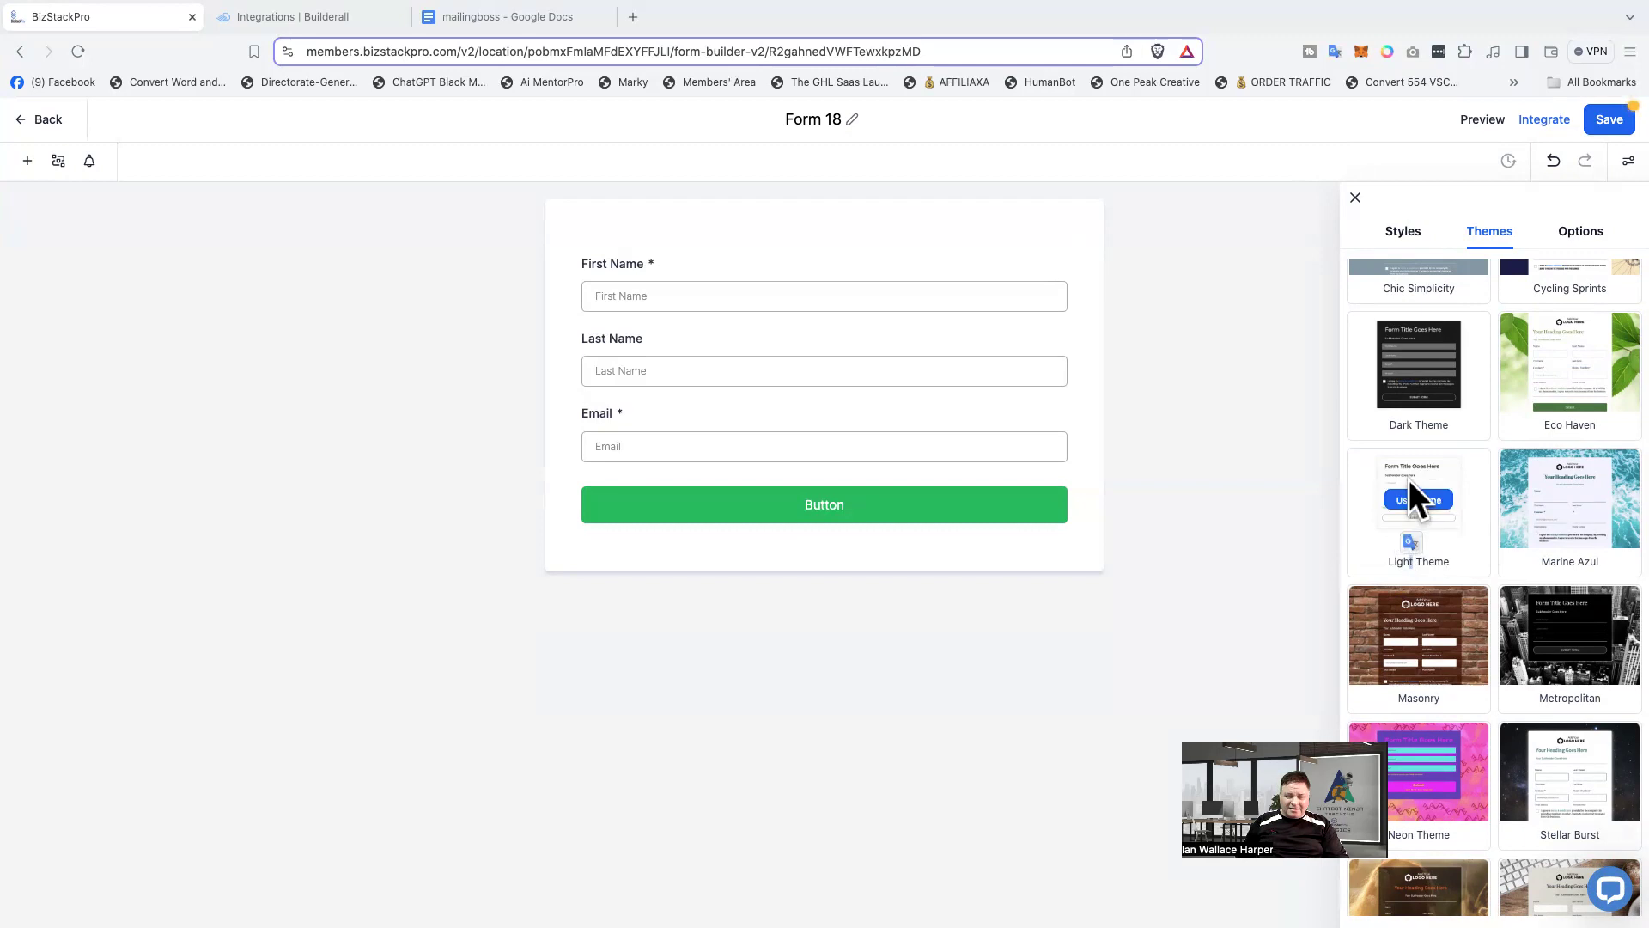
click(1416, 501)
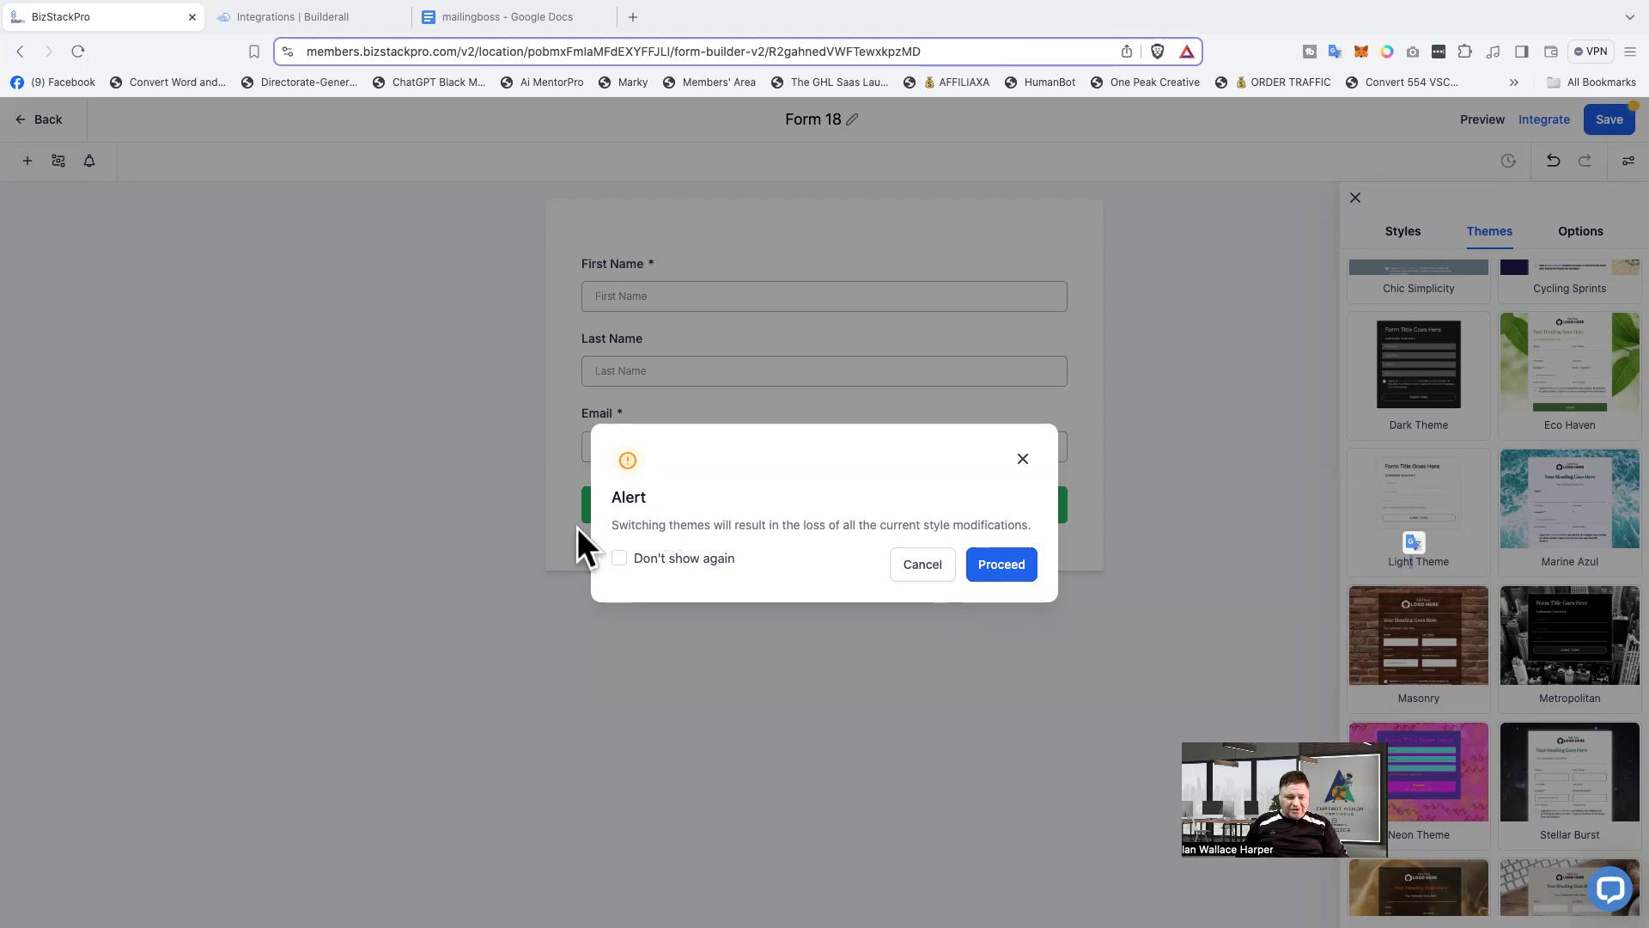
click(1003, 565)
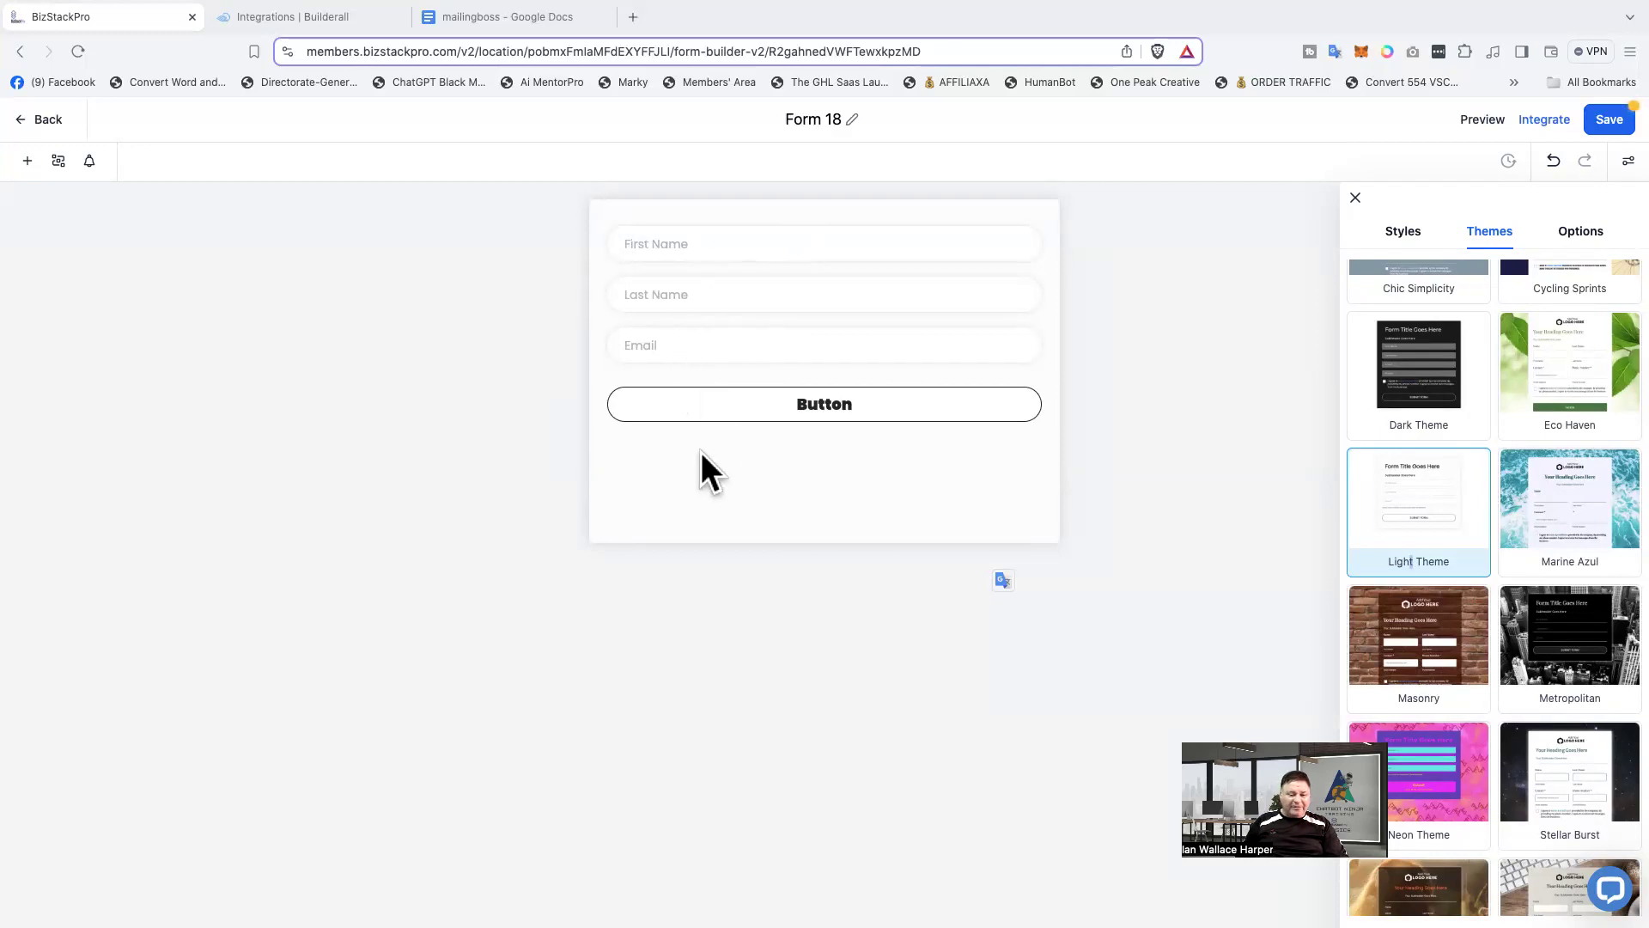
- Set the form button's background color to teal, #49D2B7FF
click(739, 417)
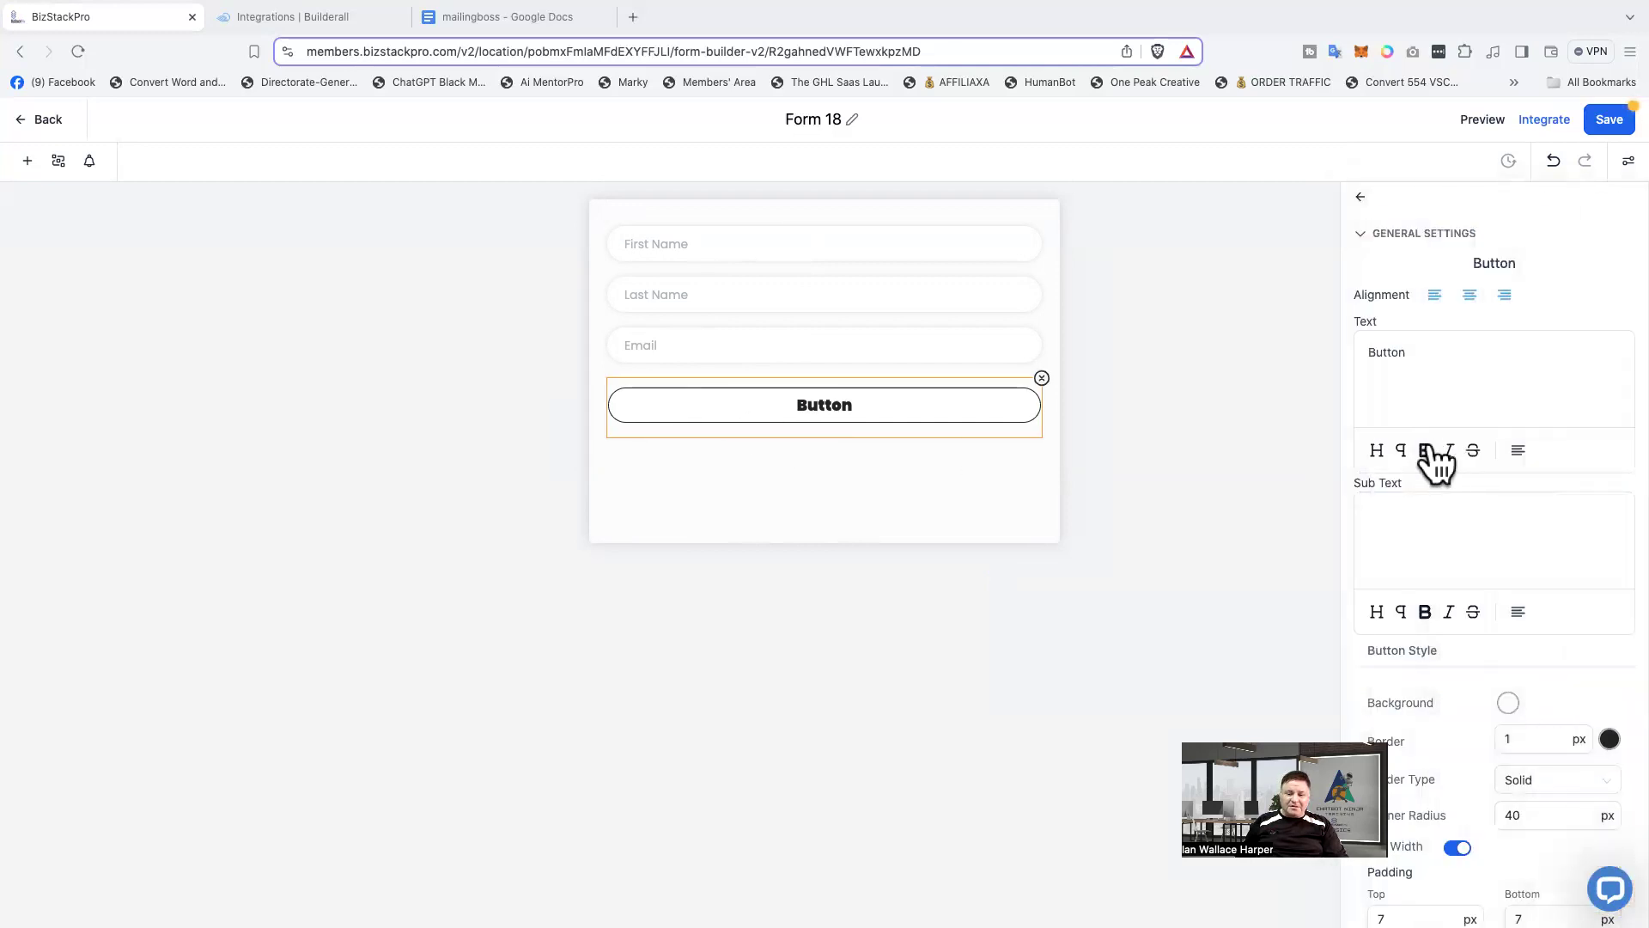
scroll(1540, 656, down, 2)
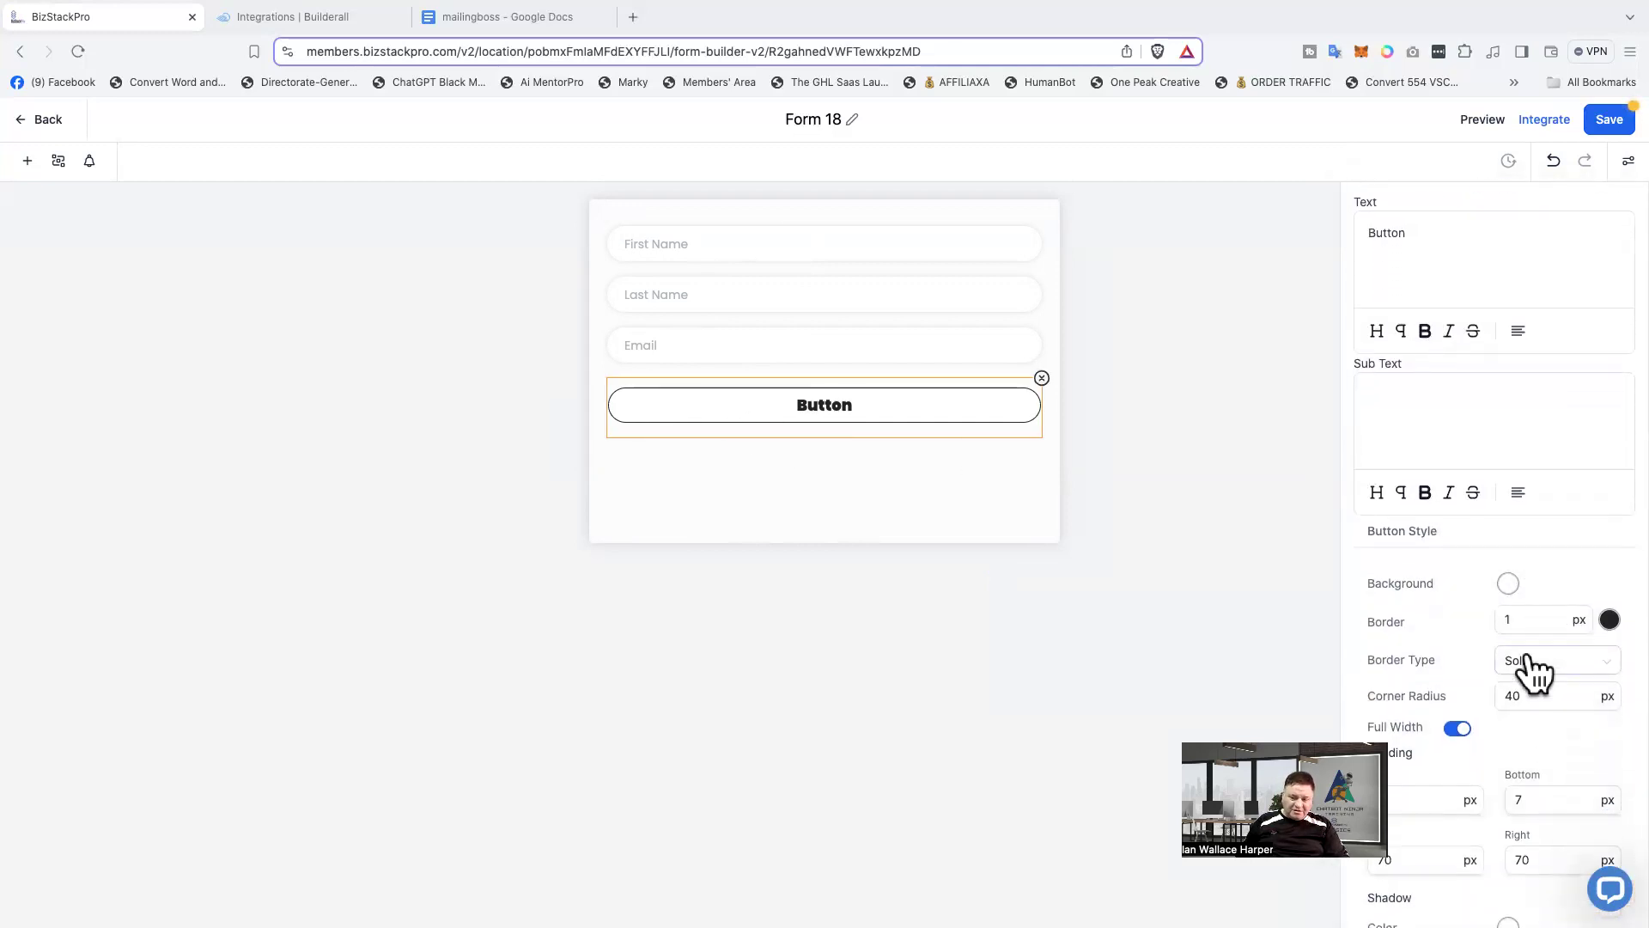
click(1509, 585)
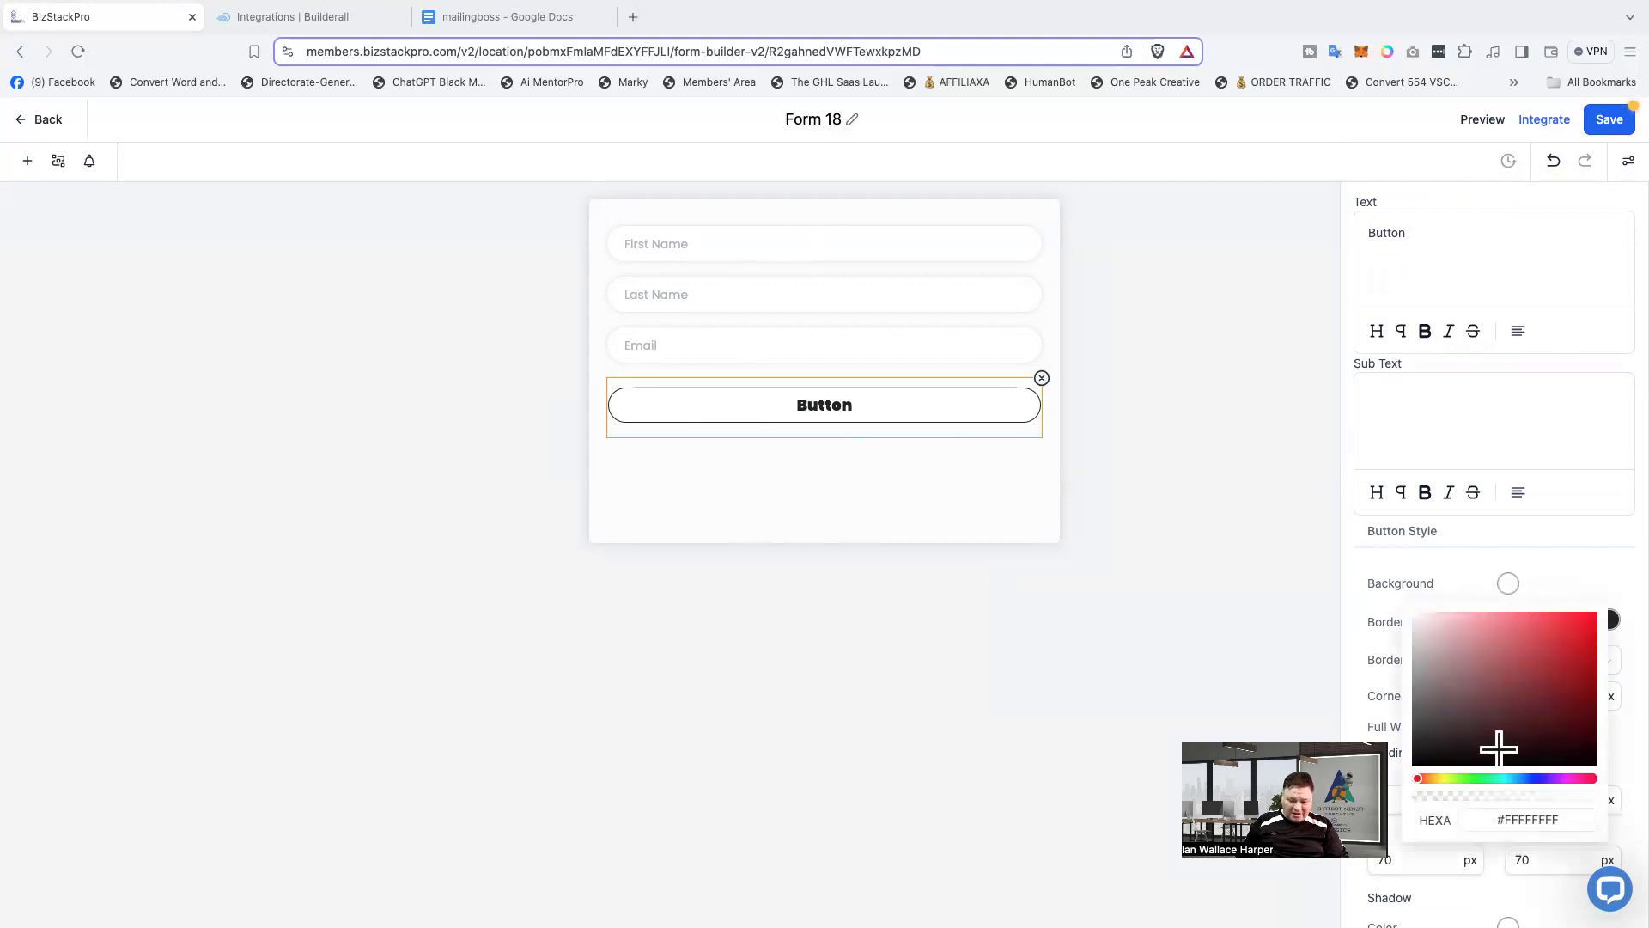
click(1493, 779)
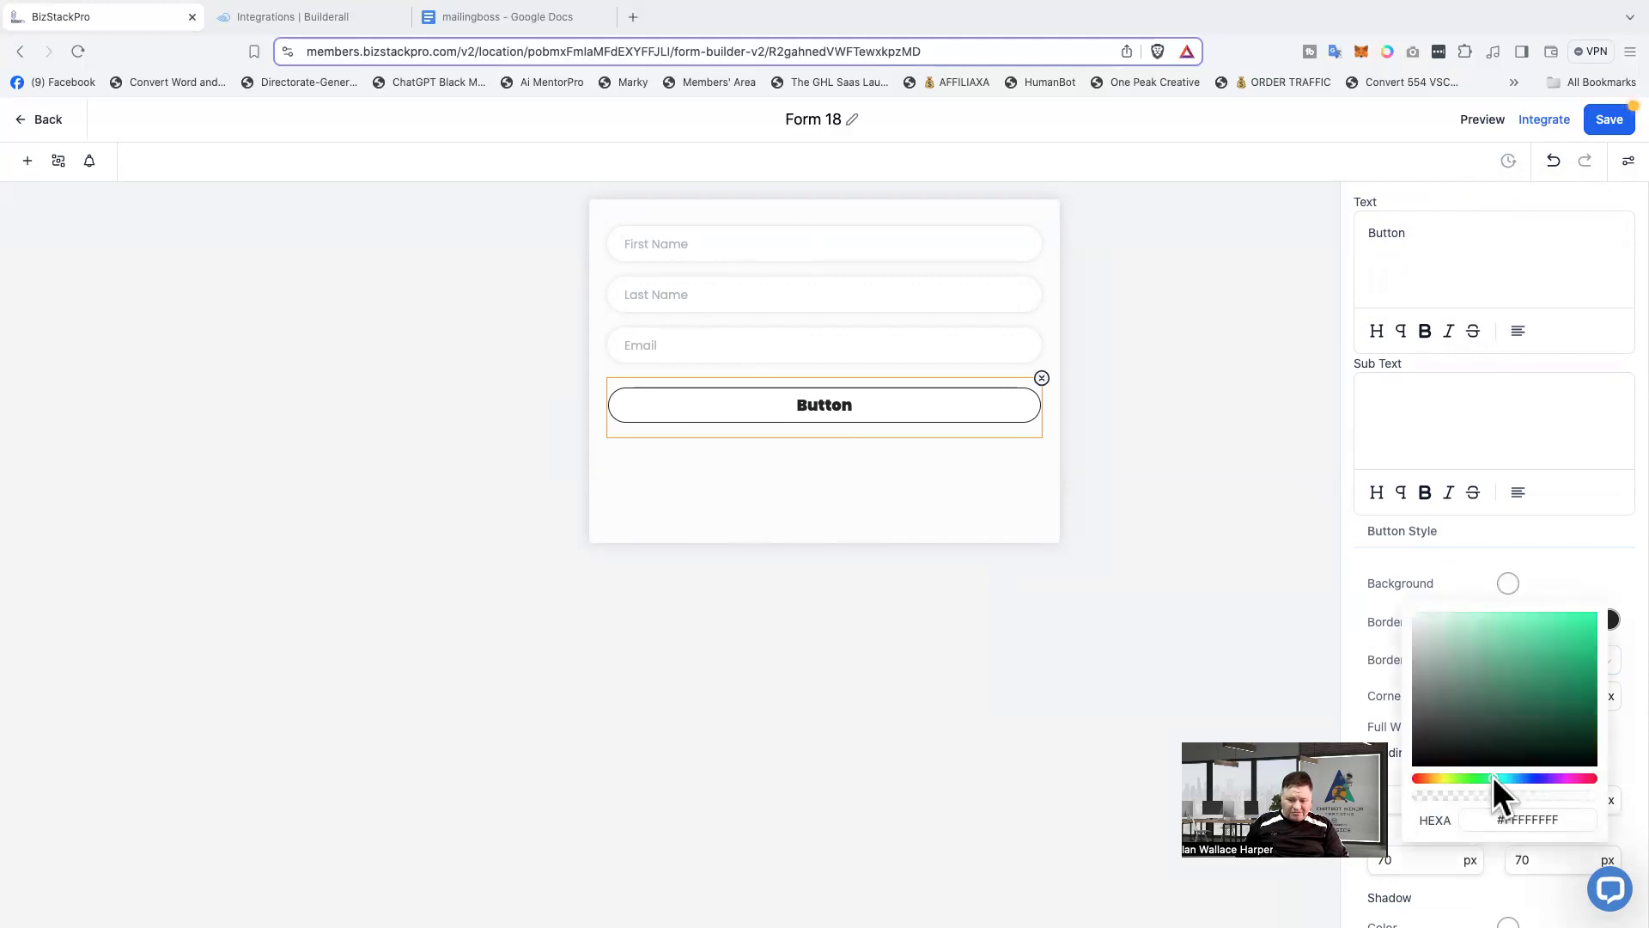
click(1508, 620)
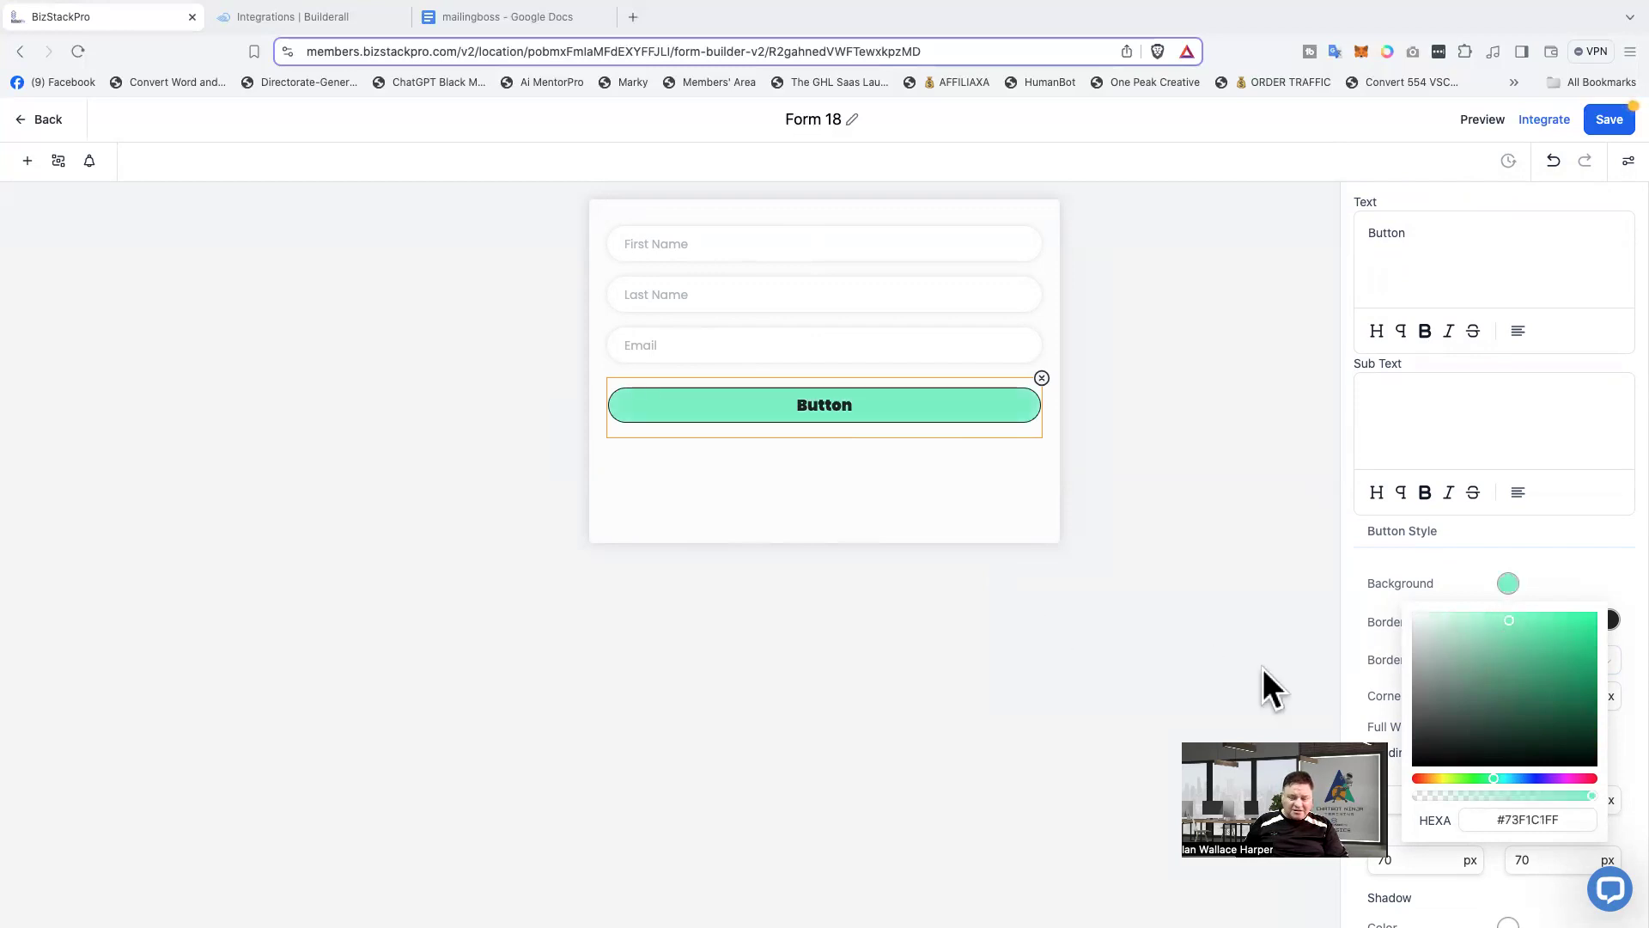
click(1529, 821)
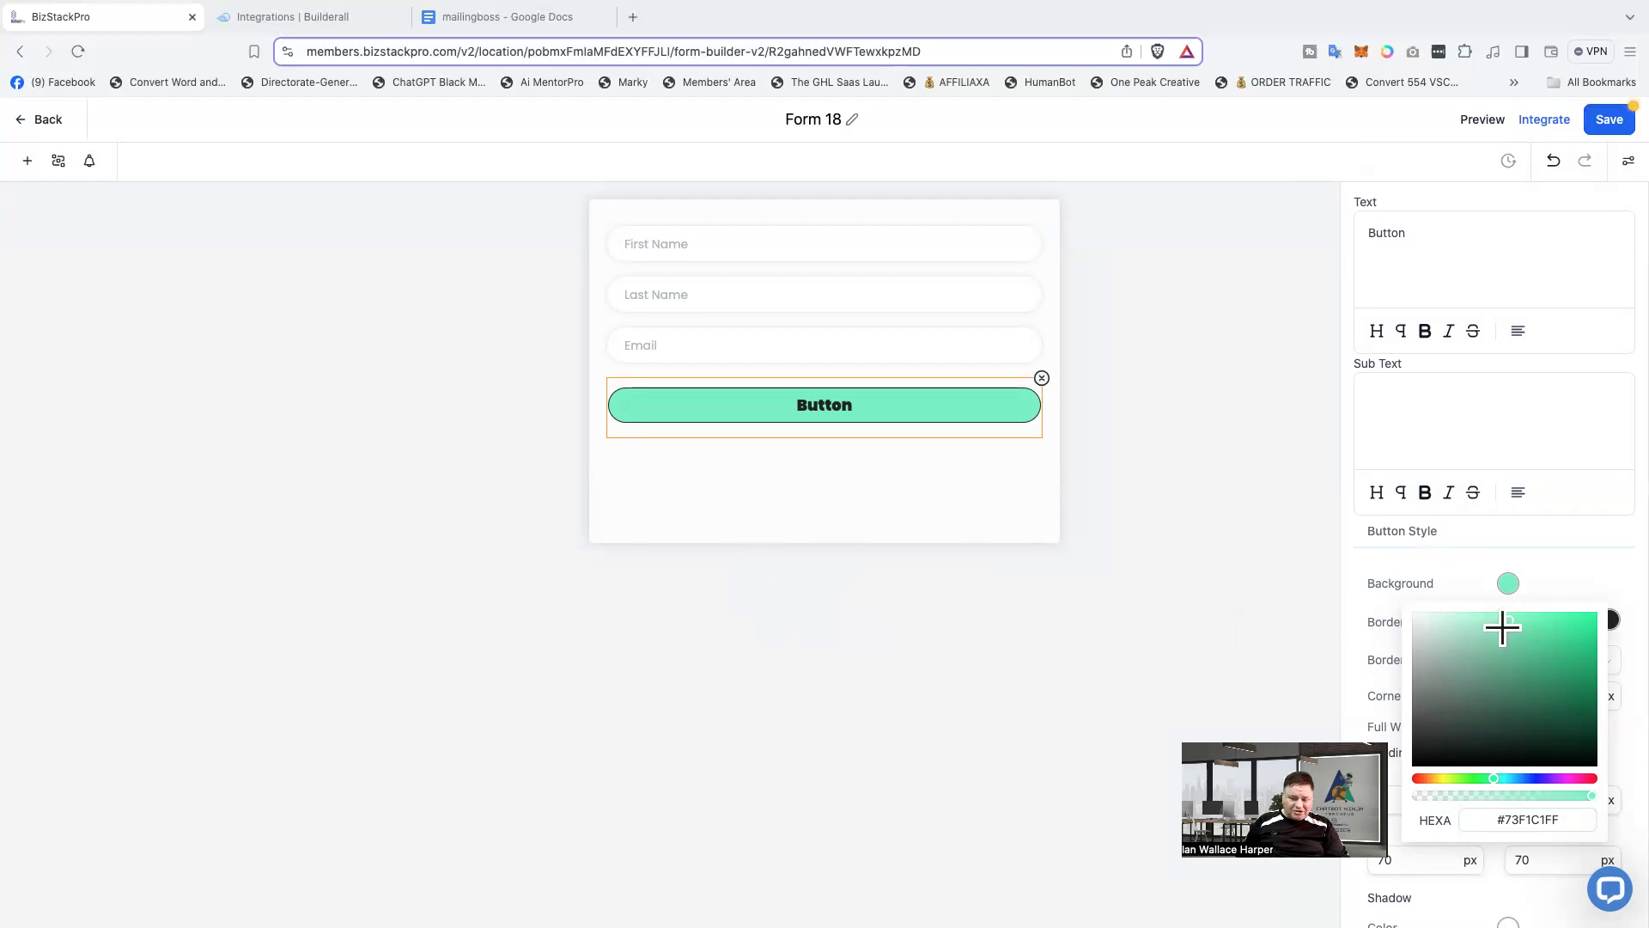
mouse_move(1506, 627)
mouse_down()
mouse_move(1506, 641)
mouse_move(1554, 645)
mouse_move(1512, 645)
mouse_move(1531, 640)
mouse_up()
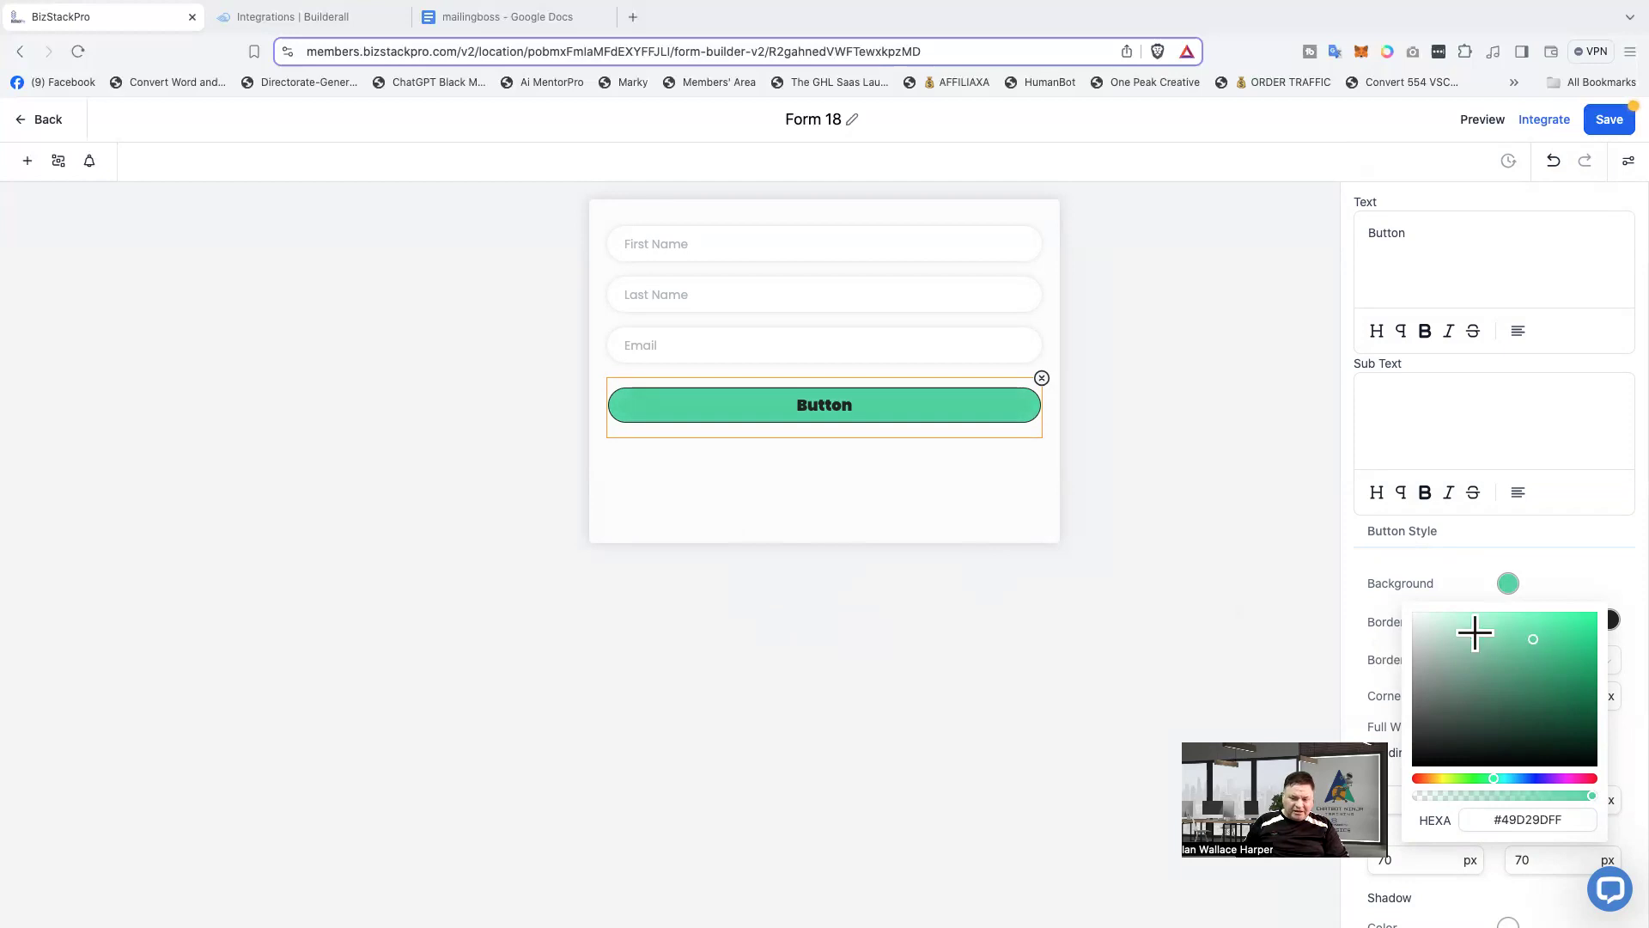
drag(1495, 773, 1506, 774)
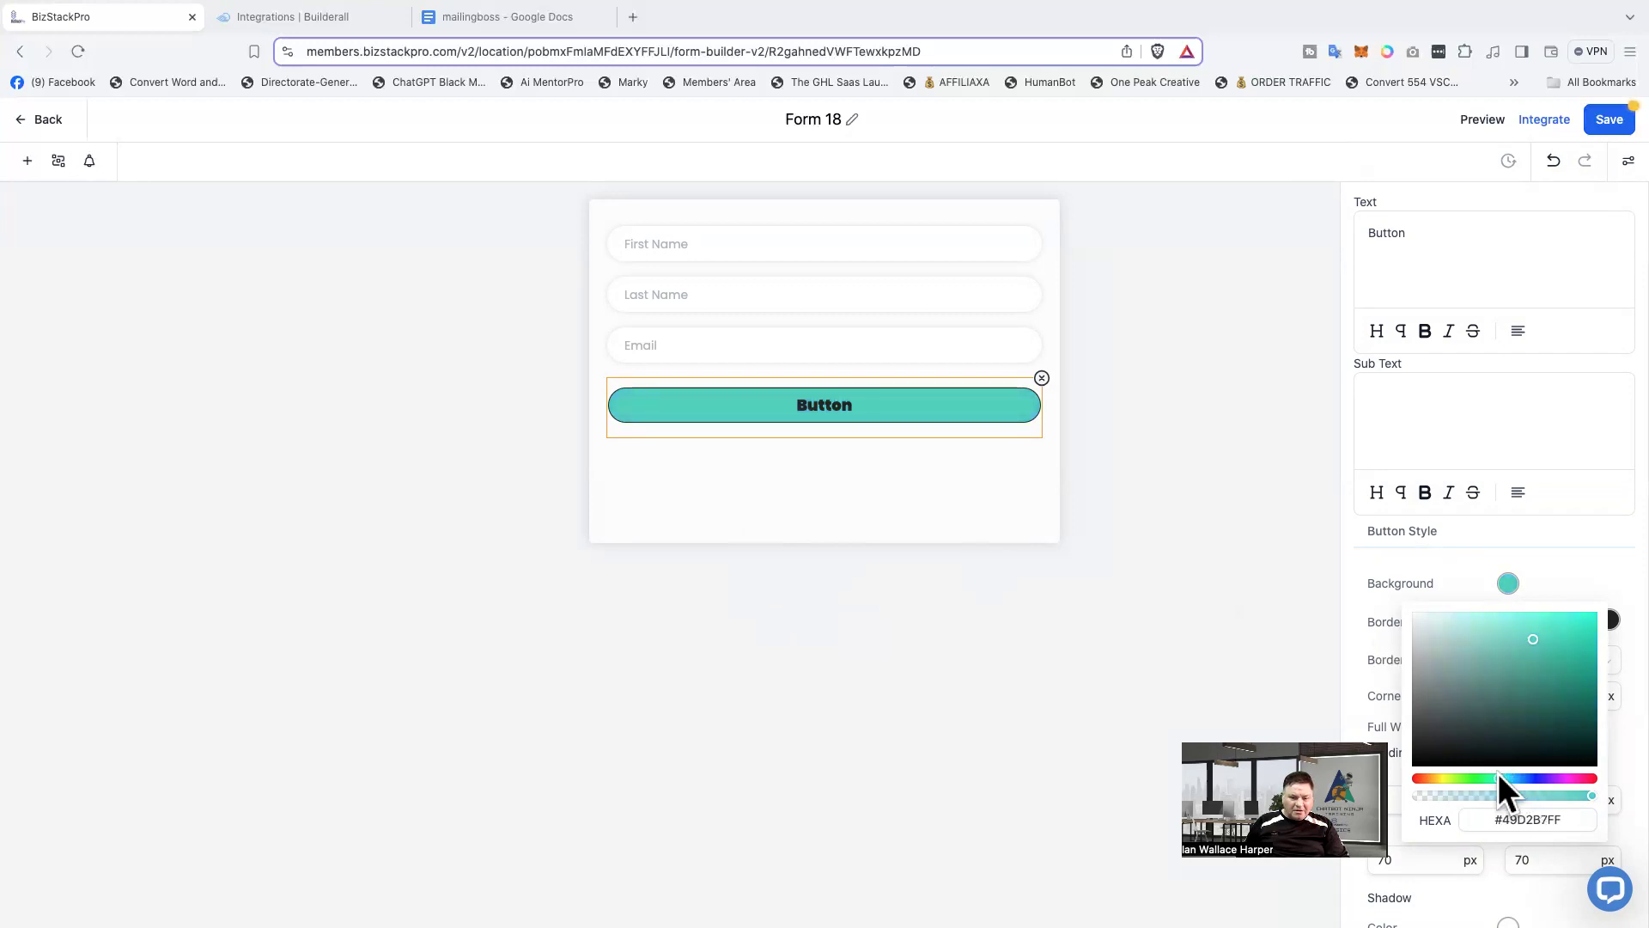
click(687, 598)
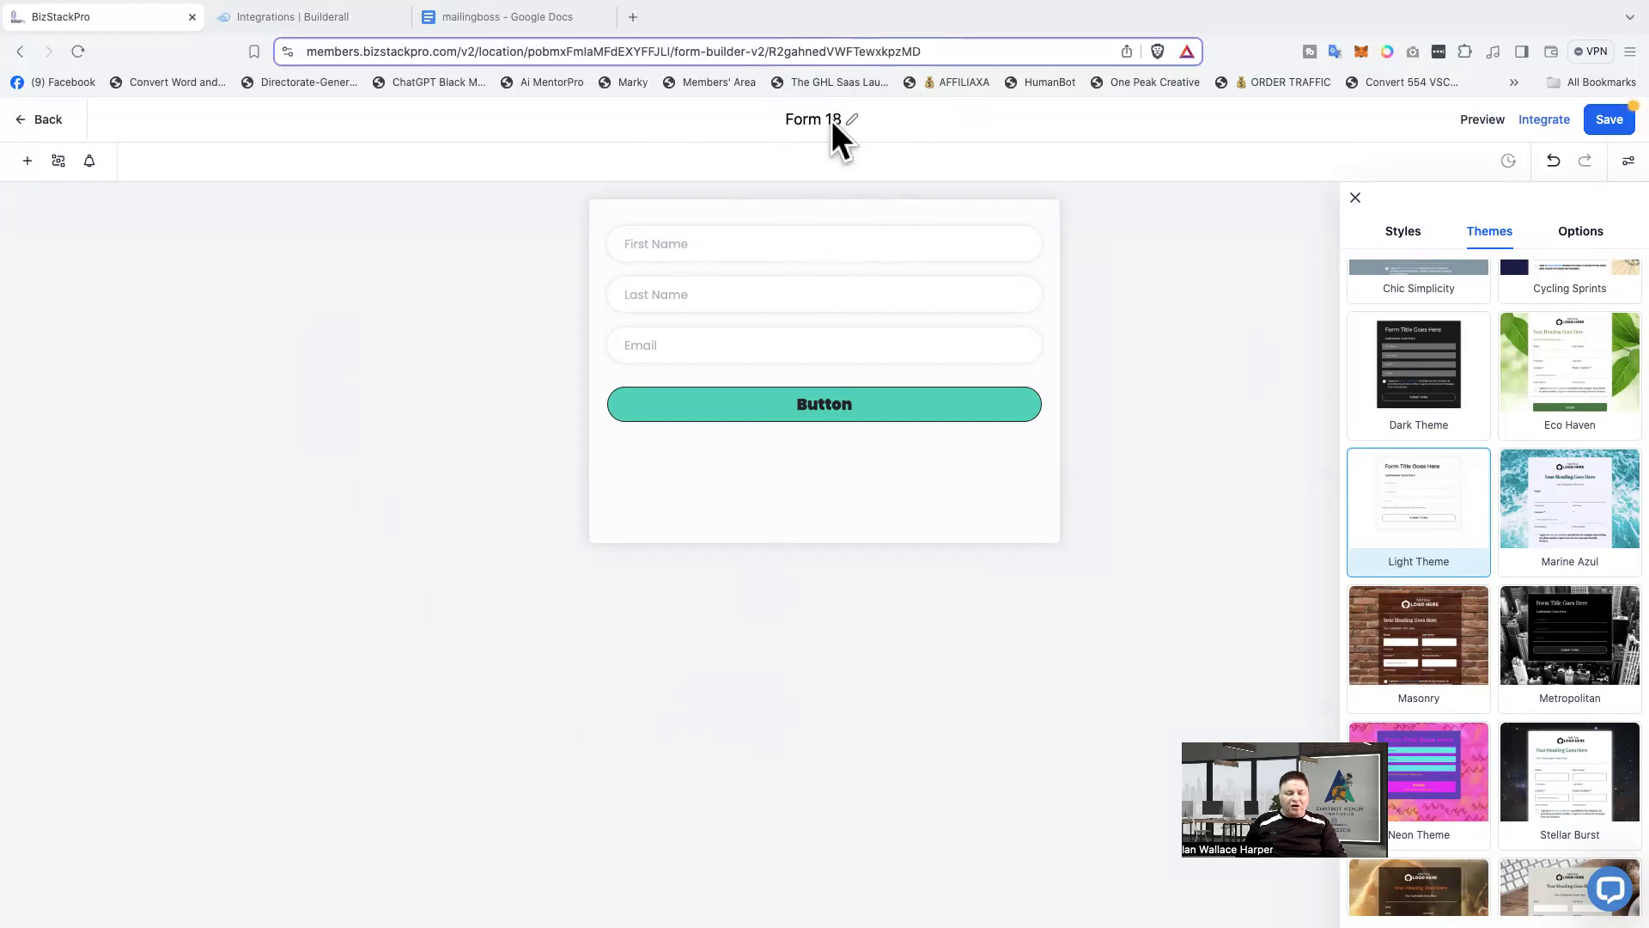
- Rename the form as "Testing Ba Sequence", save it and return to the forms list
click(853, 119)
triple_click(814, 119)
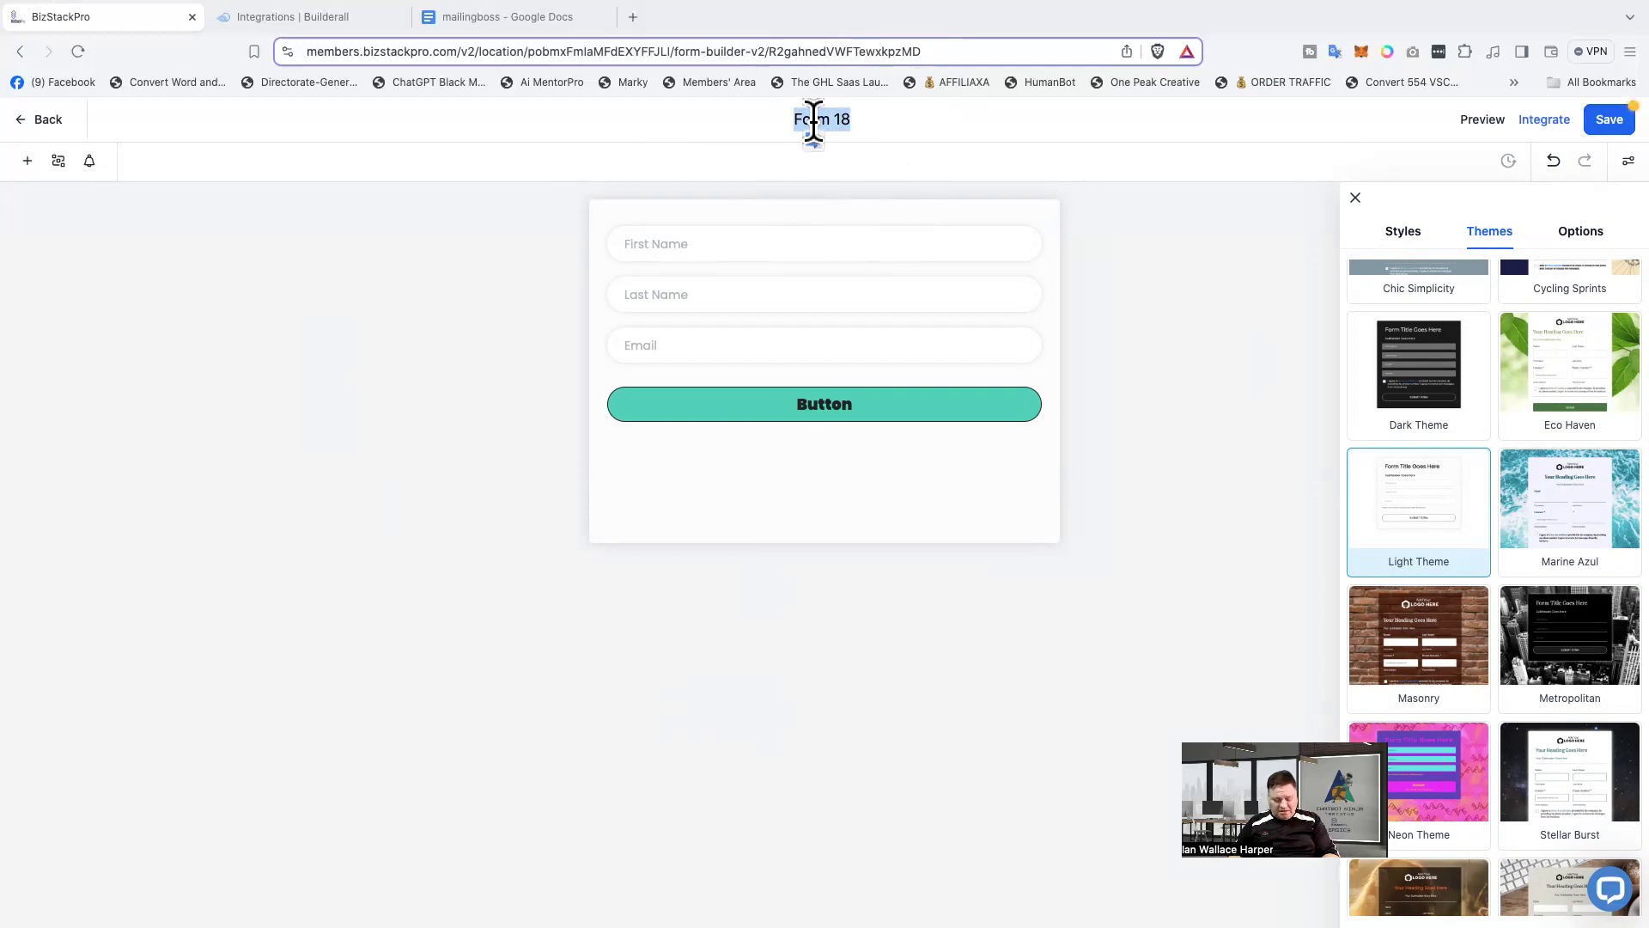
text(TESTING)
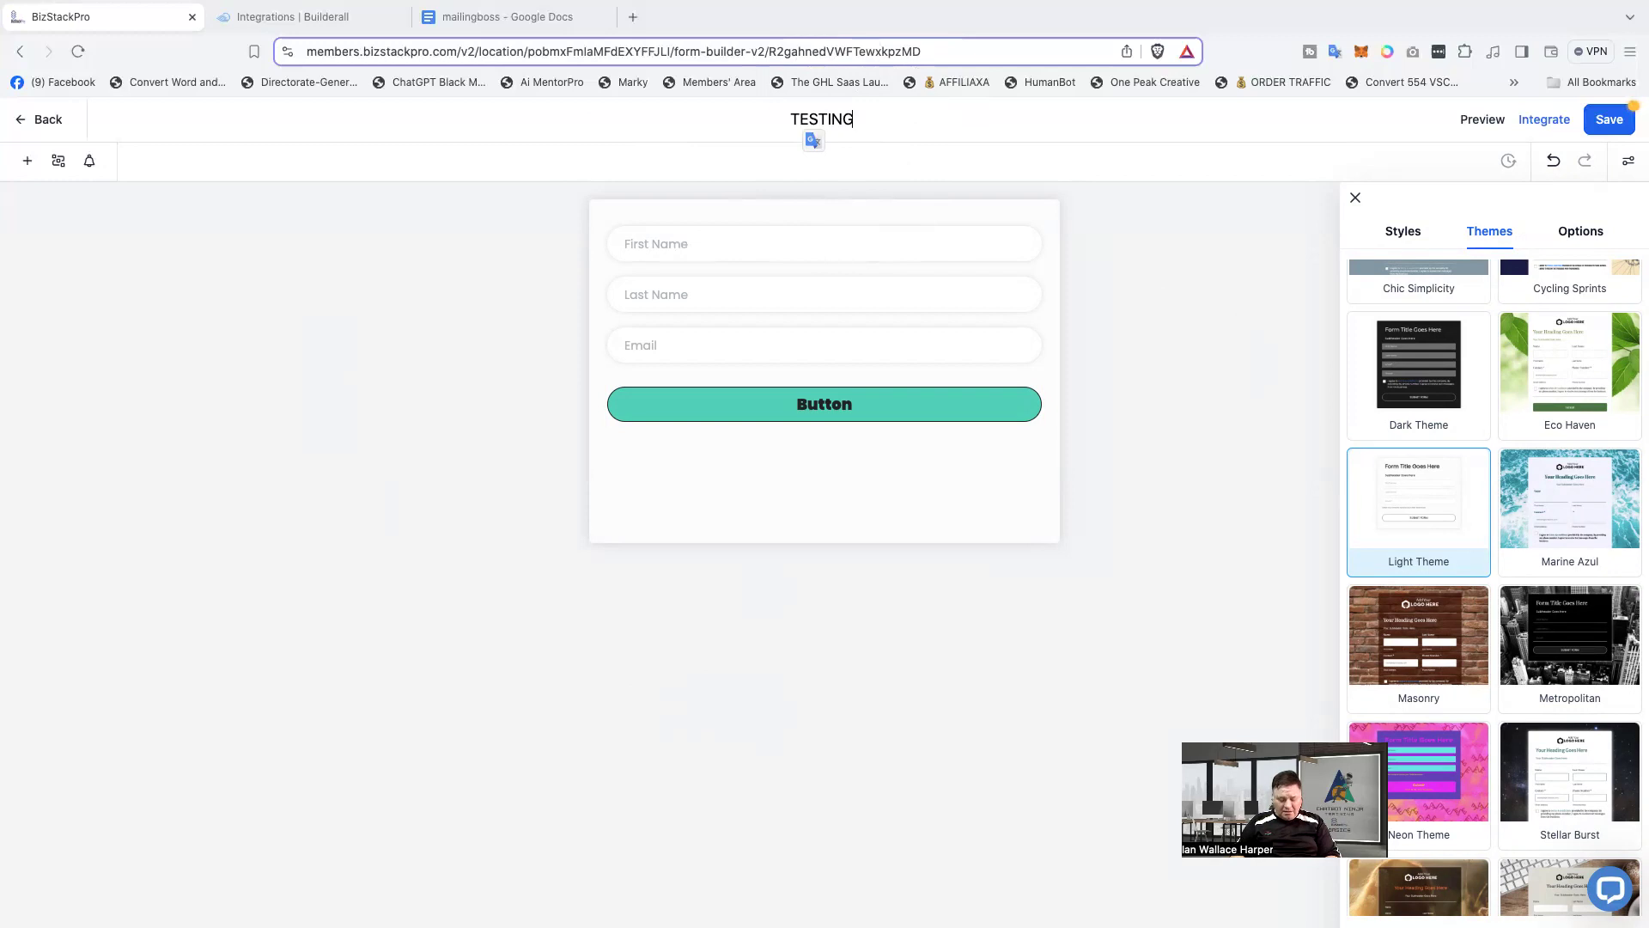
key(BackSpace)
key(BackSpace)
key(BackSpace)
key(BackSpace)
key(BackSpace)
key(BackSpace)
text(e)
key(BackSpace)
text(esting )
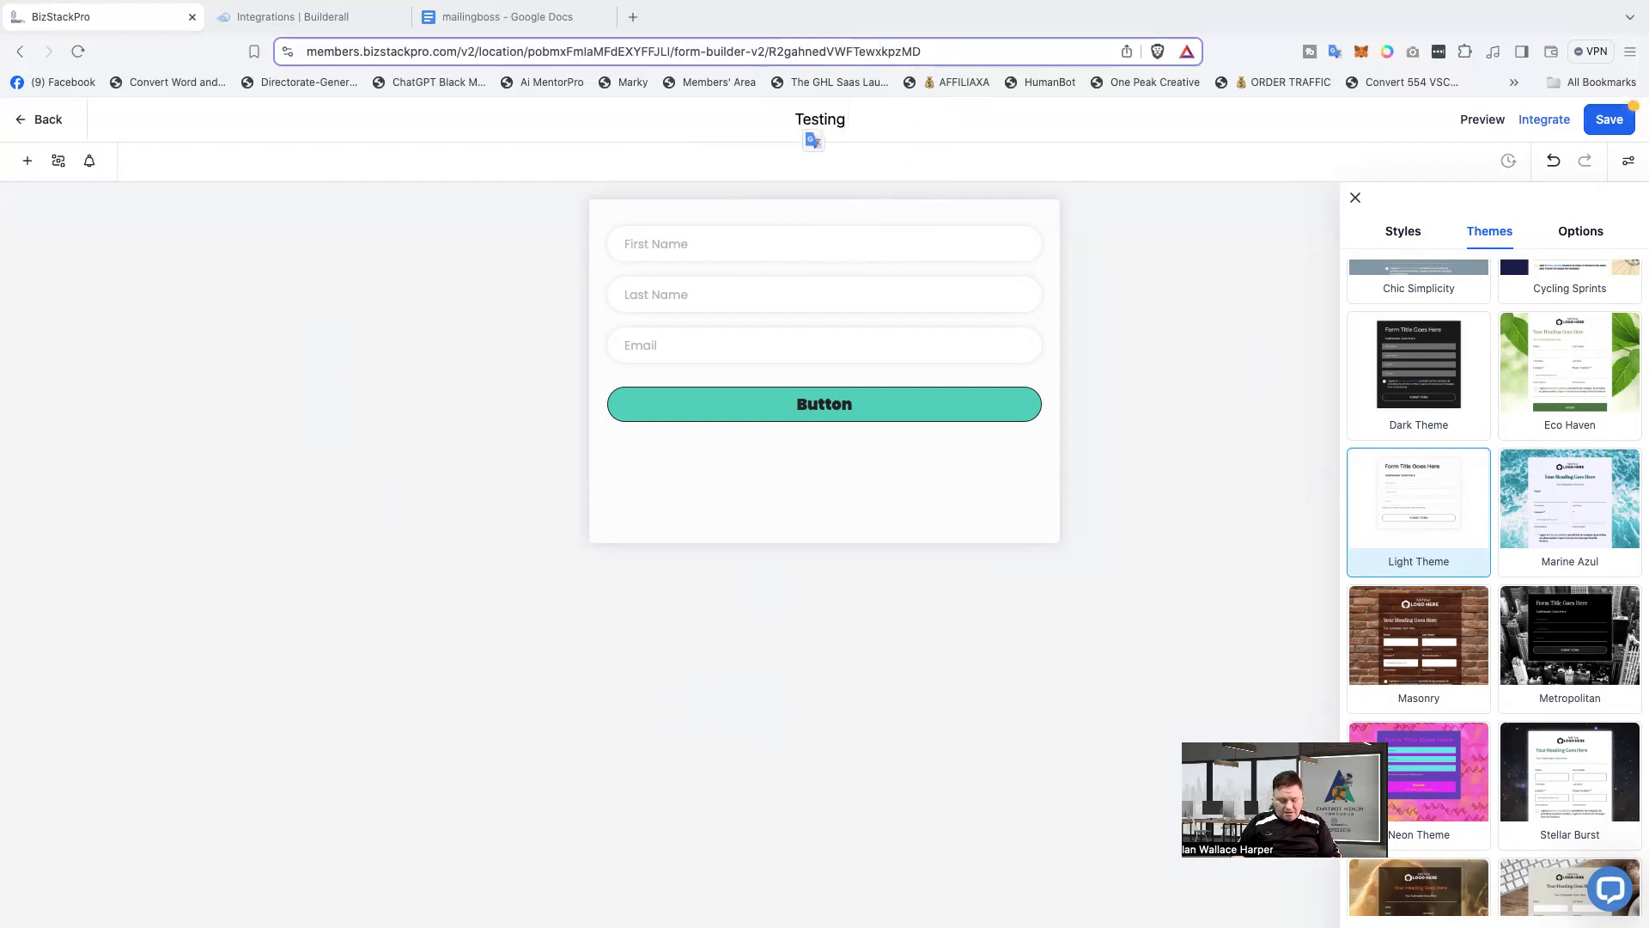
text(Ba Sequence)
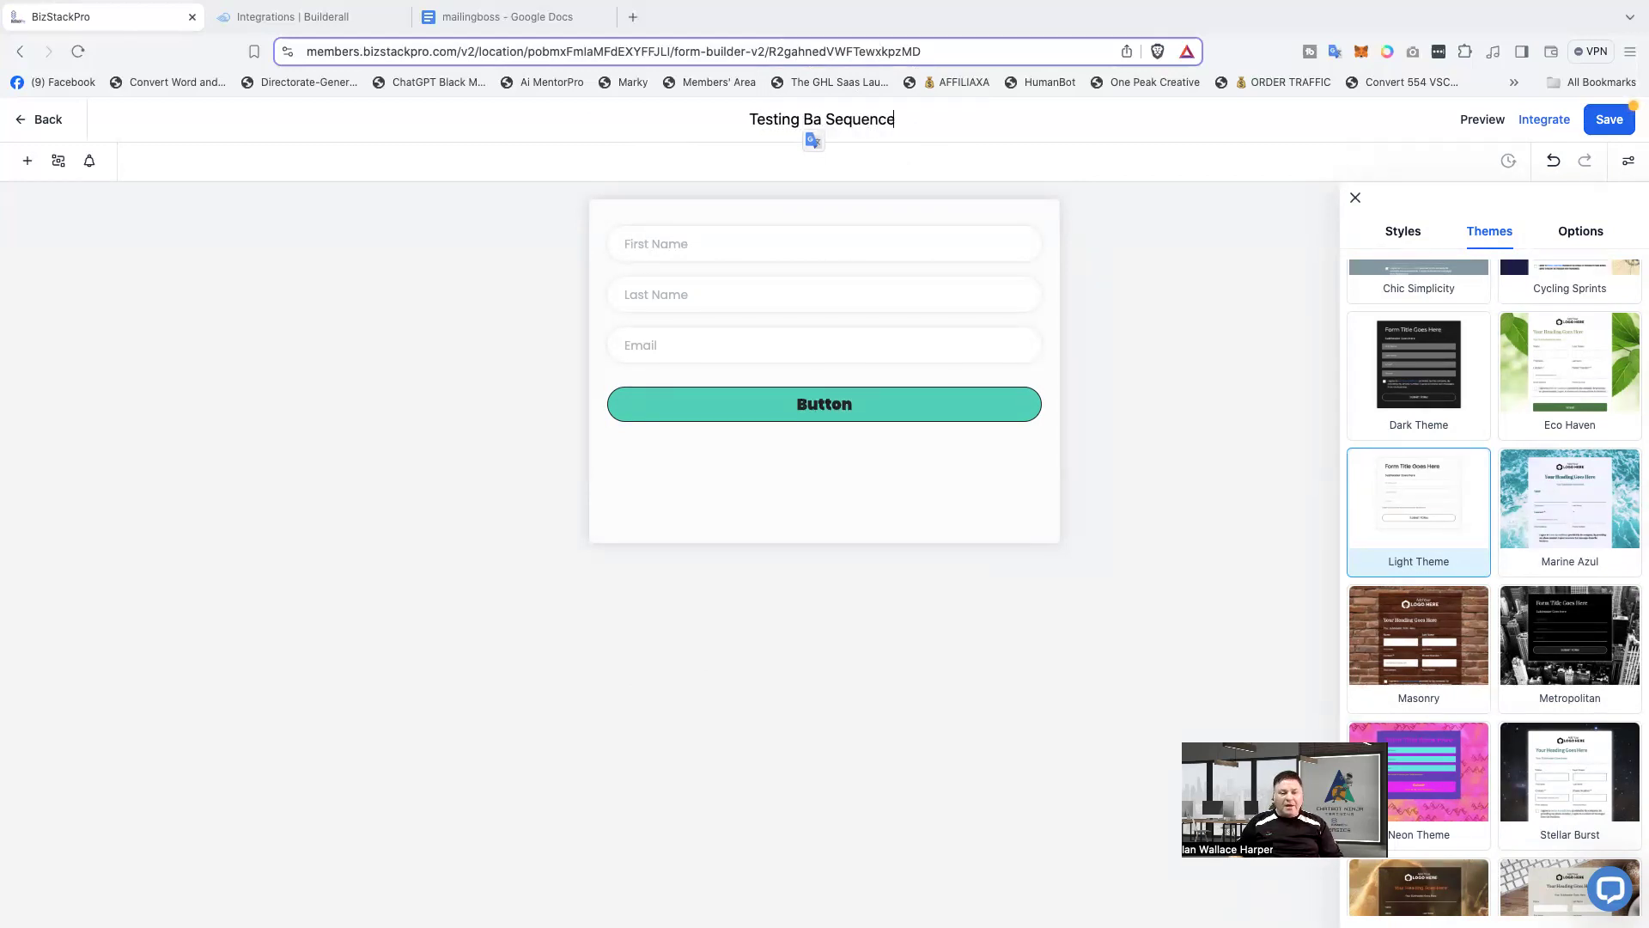
click(640, 127)
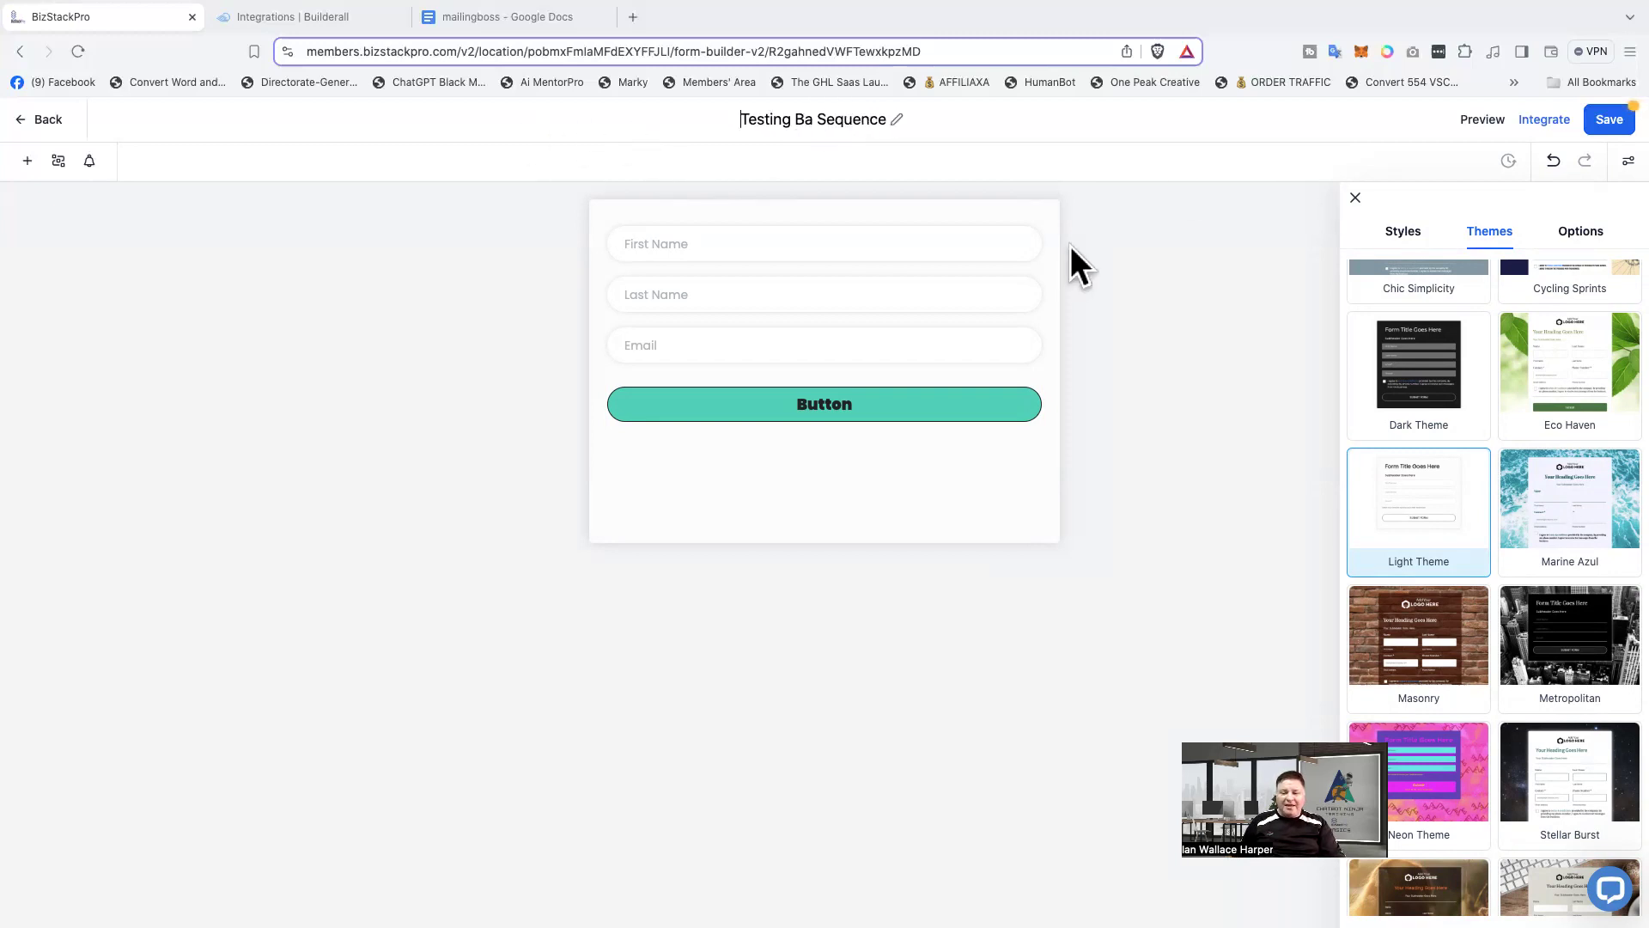
click(1606, 125)
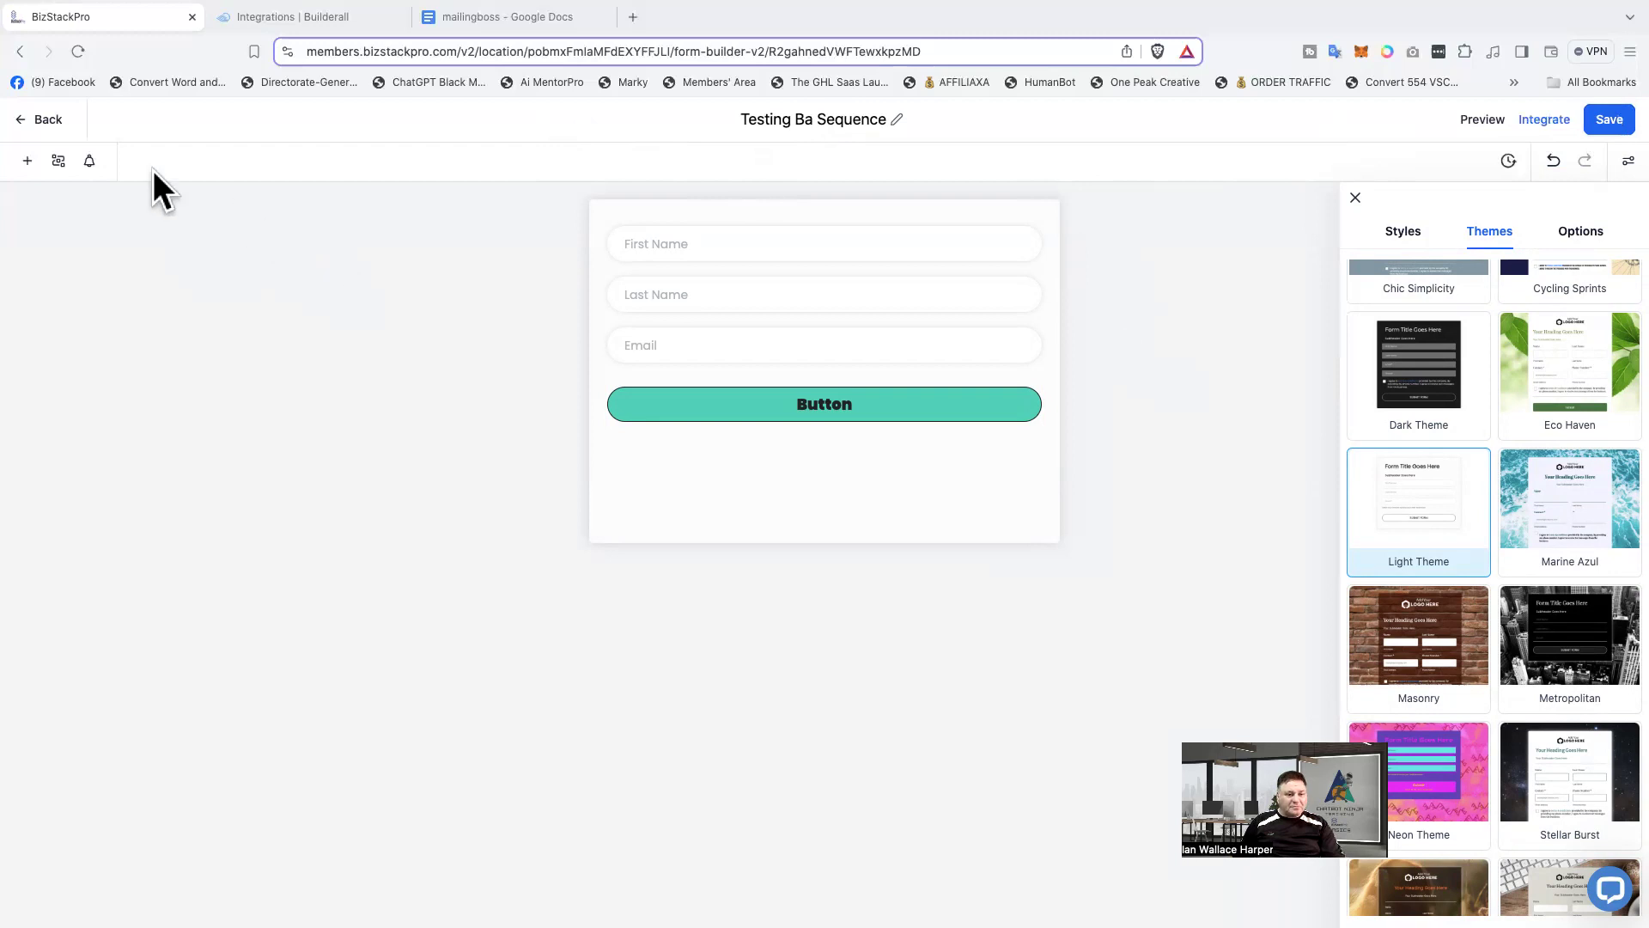
click(38, 119)
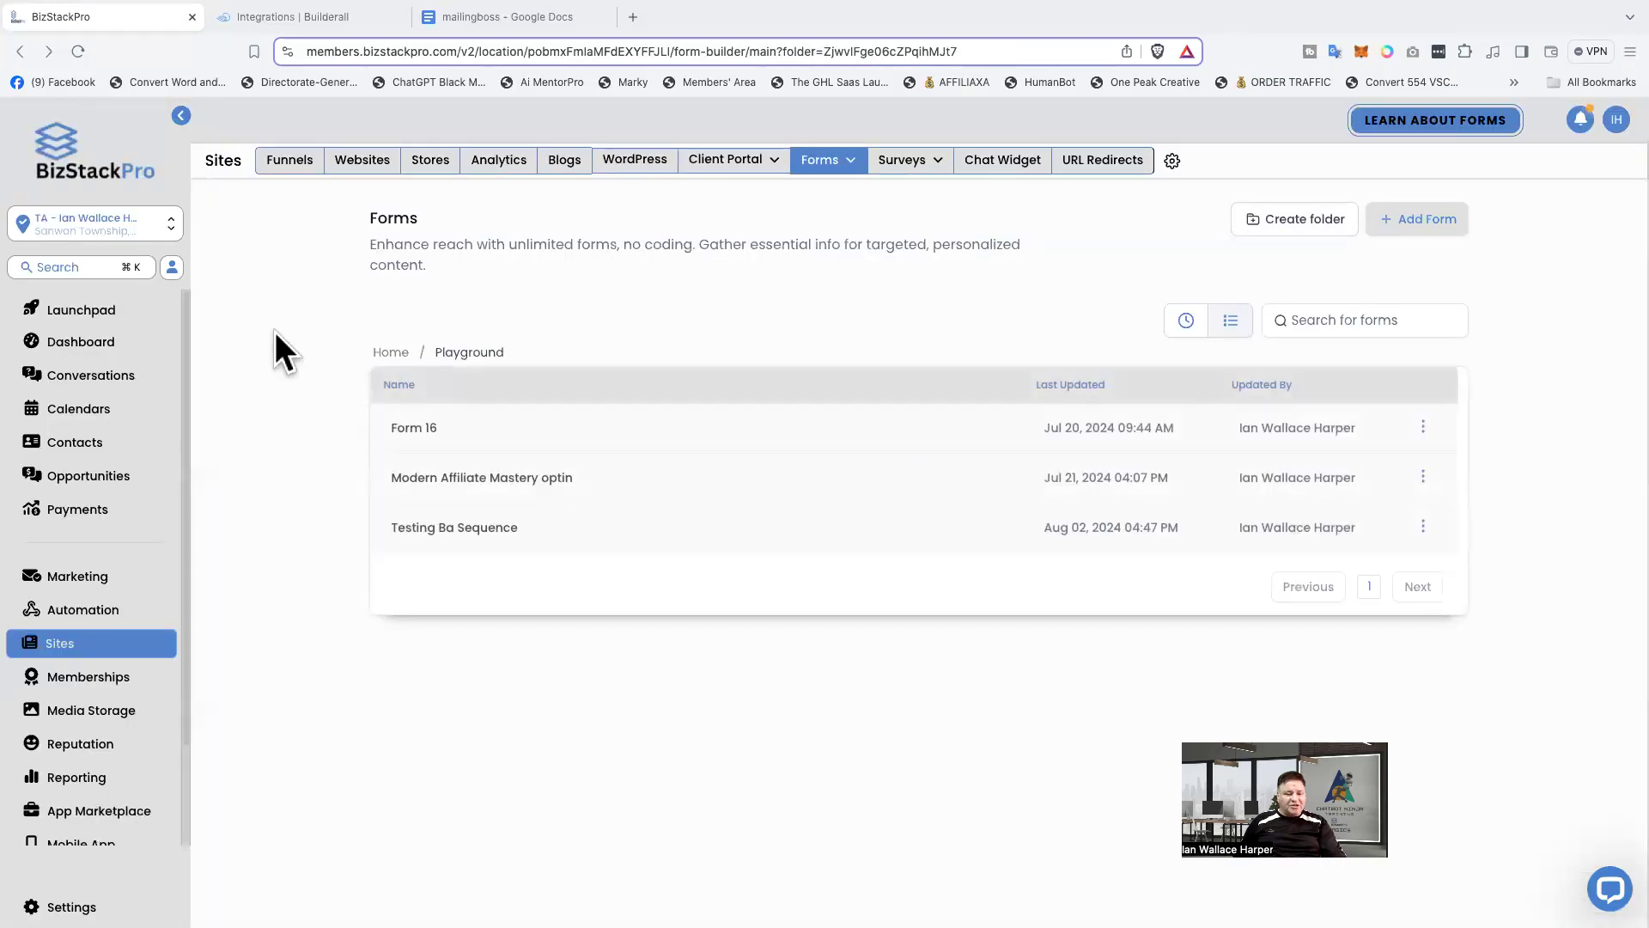
- Open the "Sending to MailingBoss list" workflow from the C8.0 Practice Automations folder
click(68, 612)
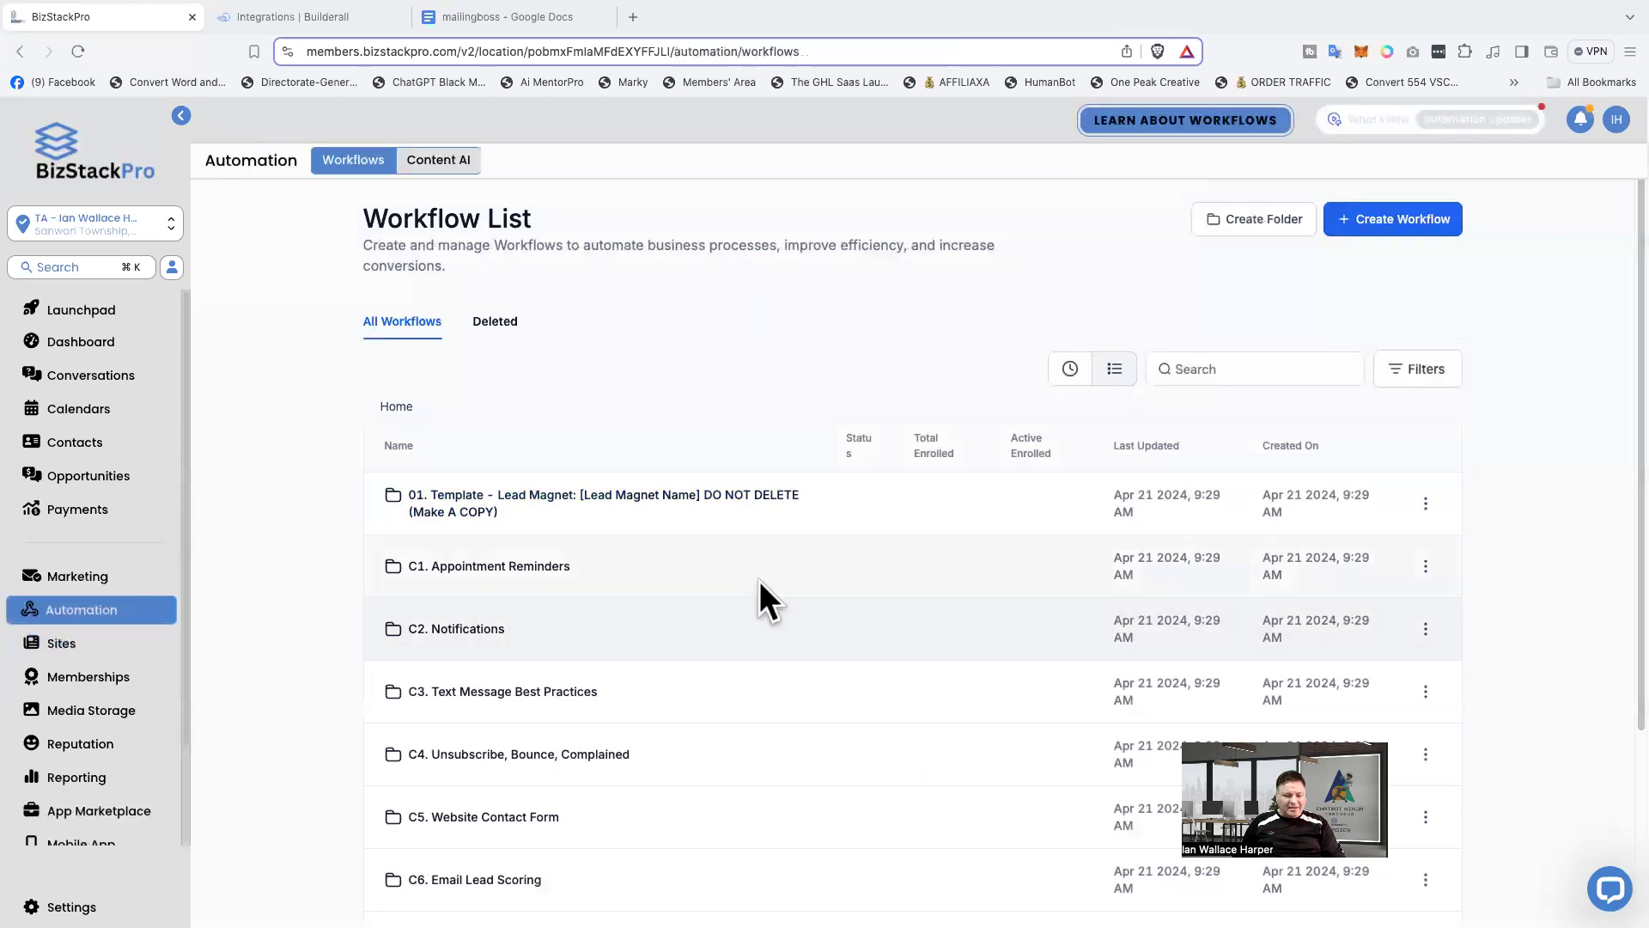
scroll(761, 581, down, 3)
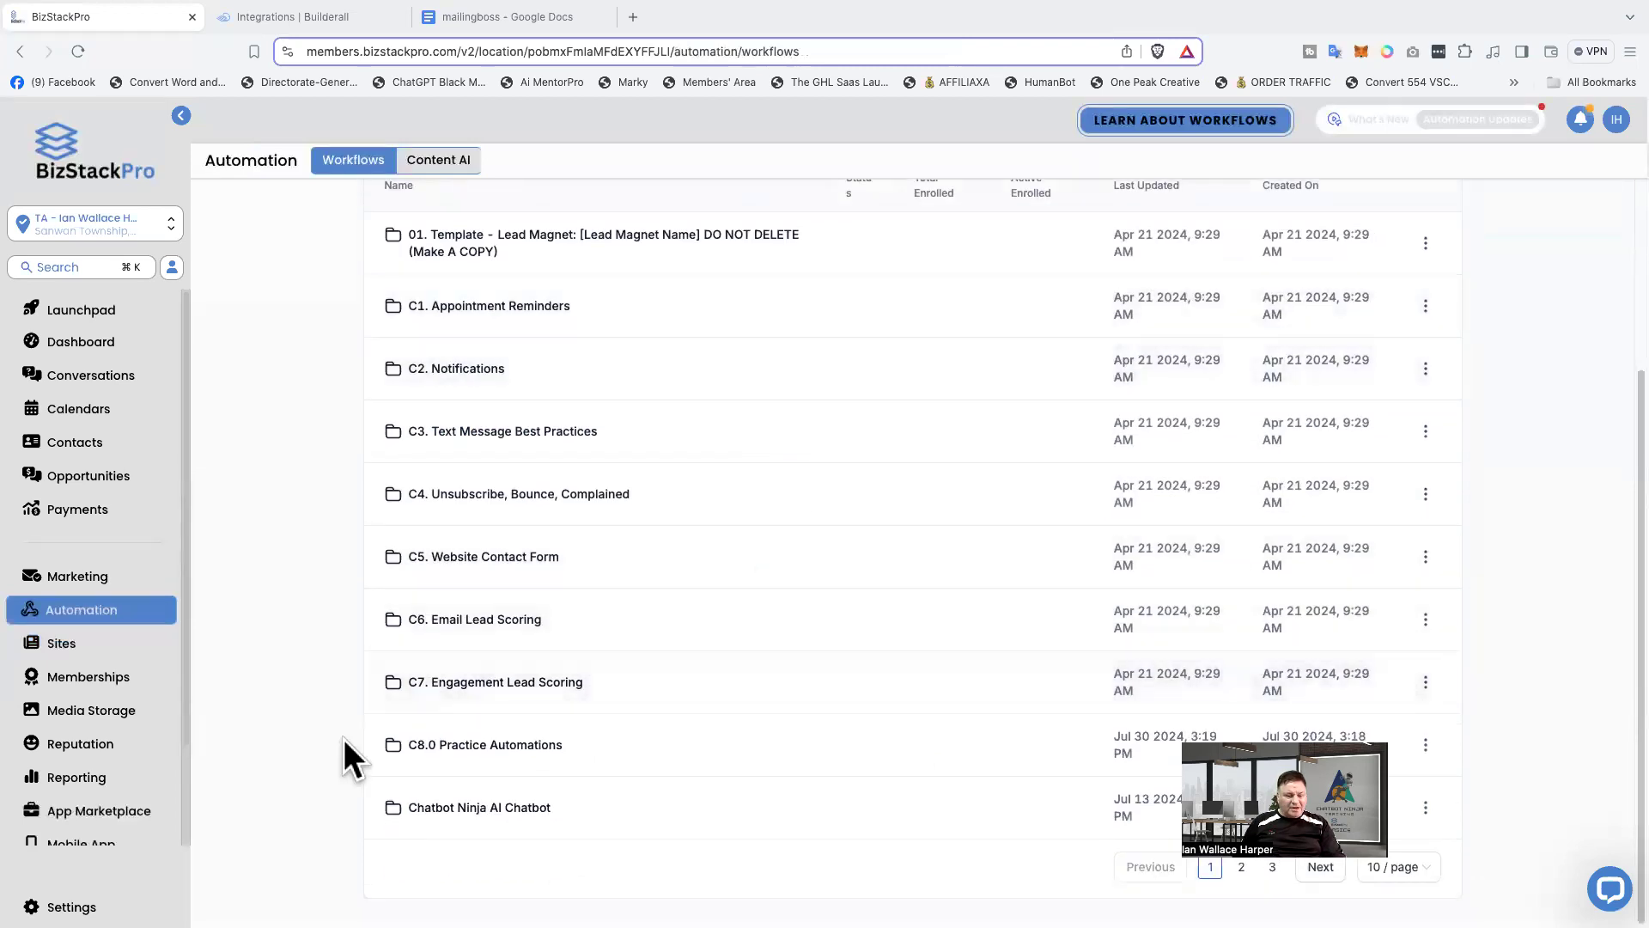
click(472, 754)
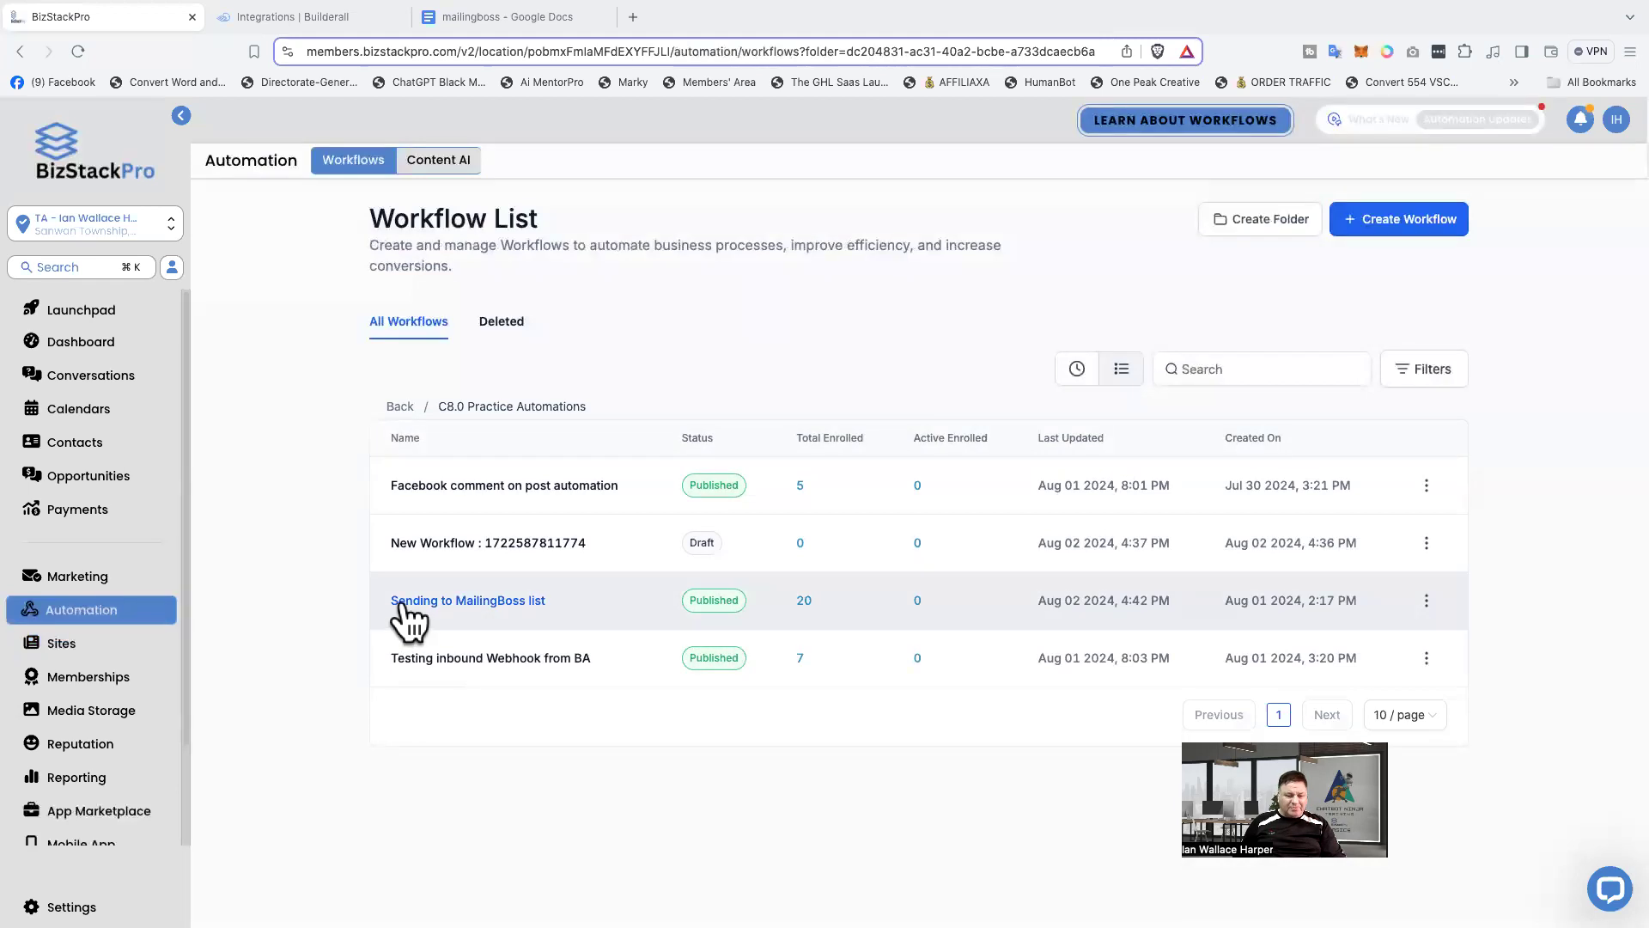
click(404, 602)
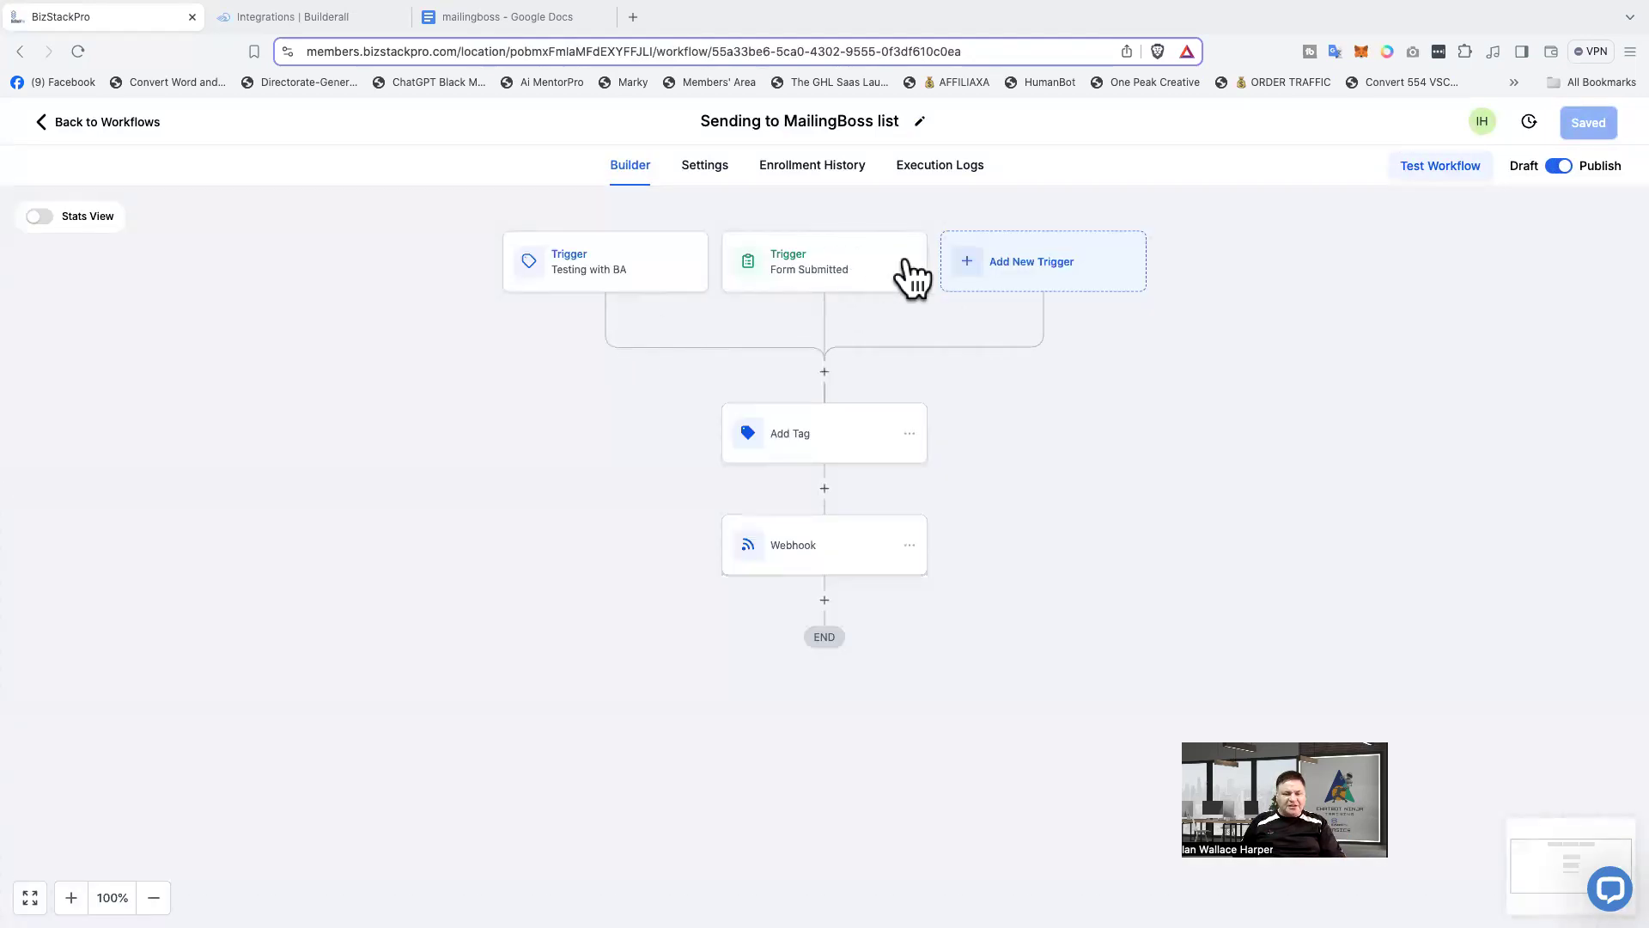
- Replace the form in the Form Submitted trigger's filter with Testing Ba Sequence, then save the trigger and the workflow
click(893, 266)
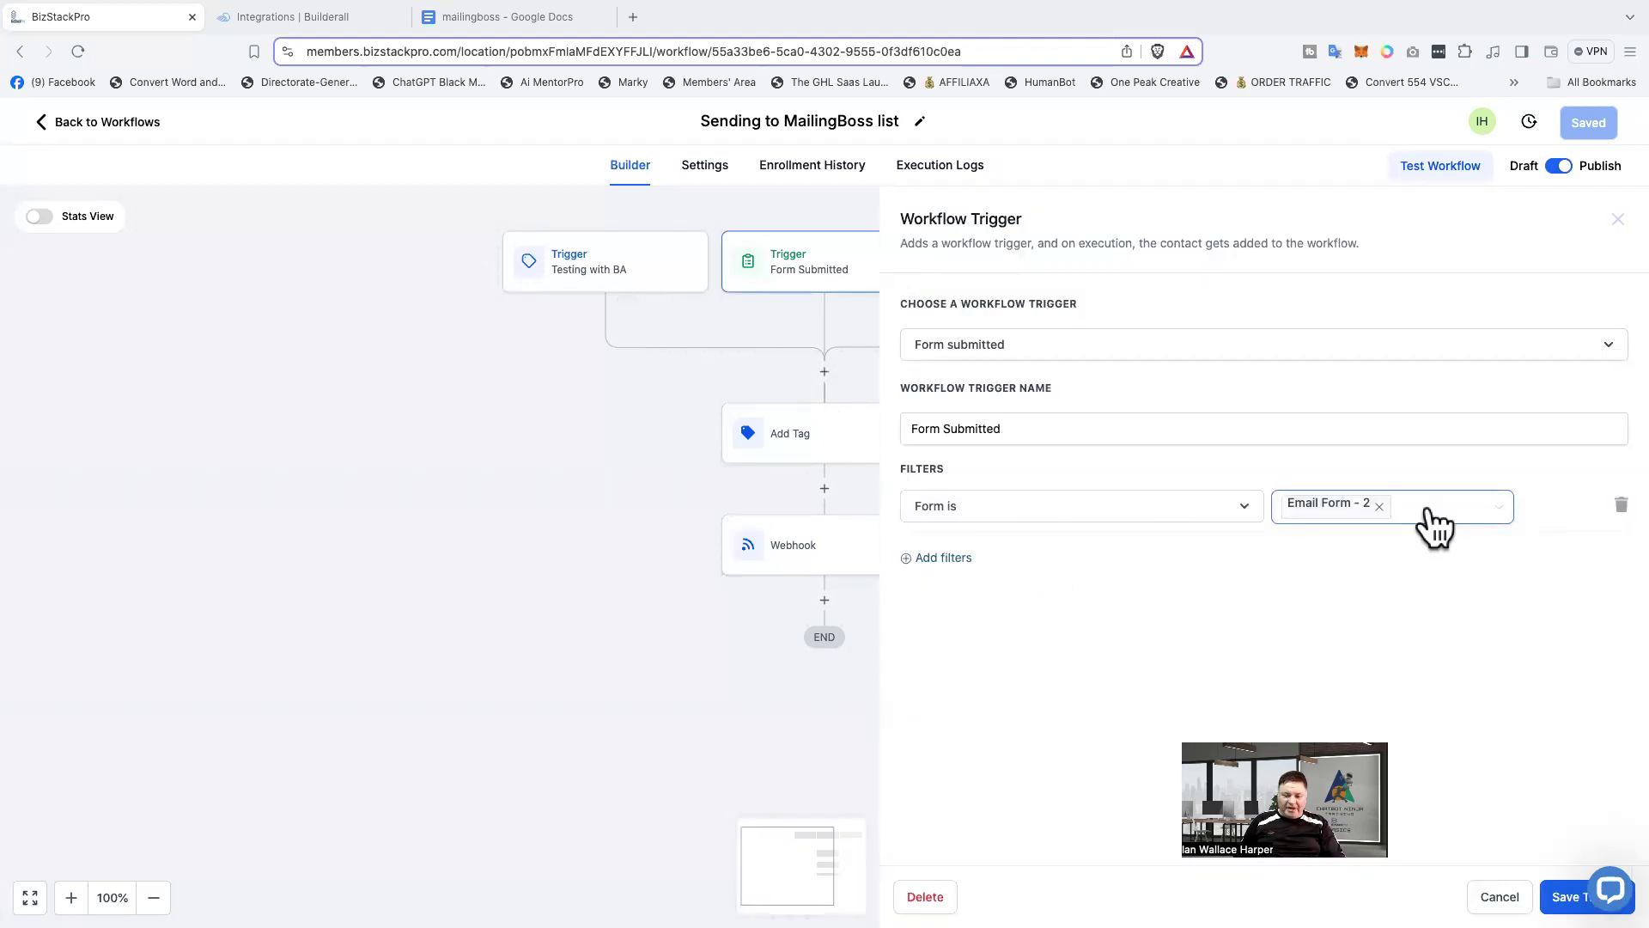
click(1379, 504)
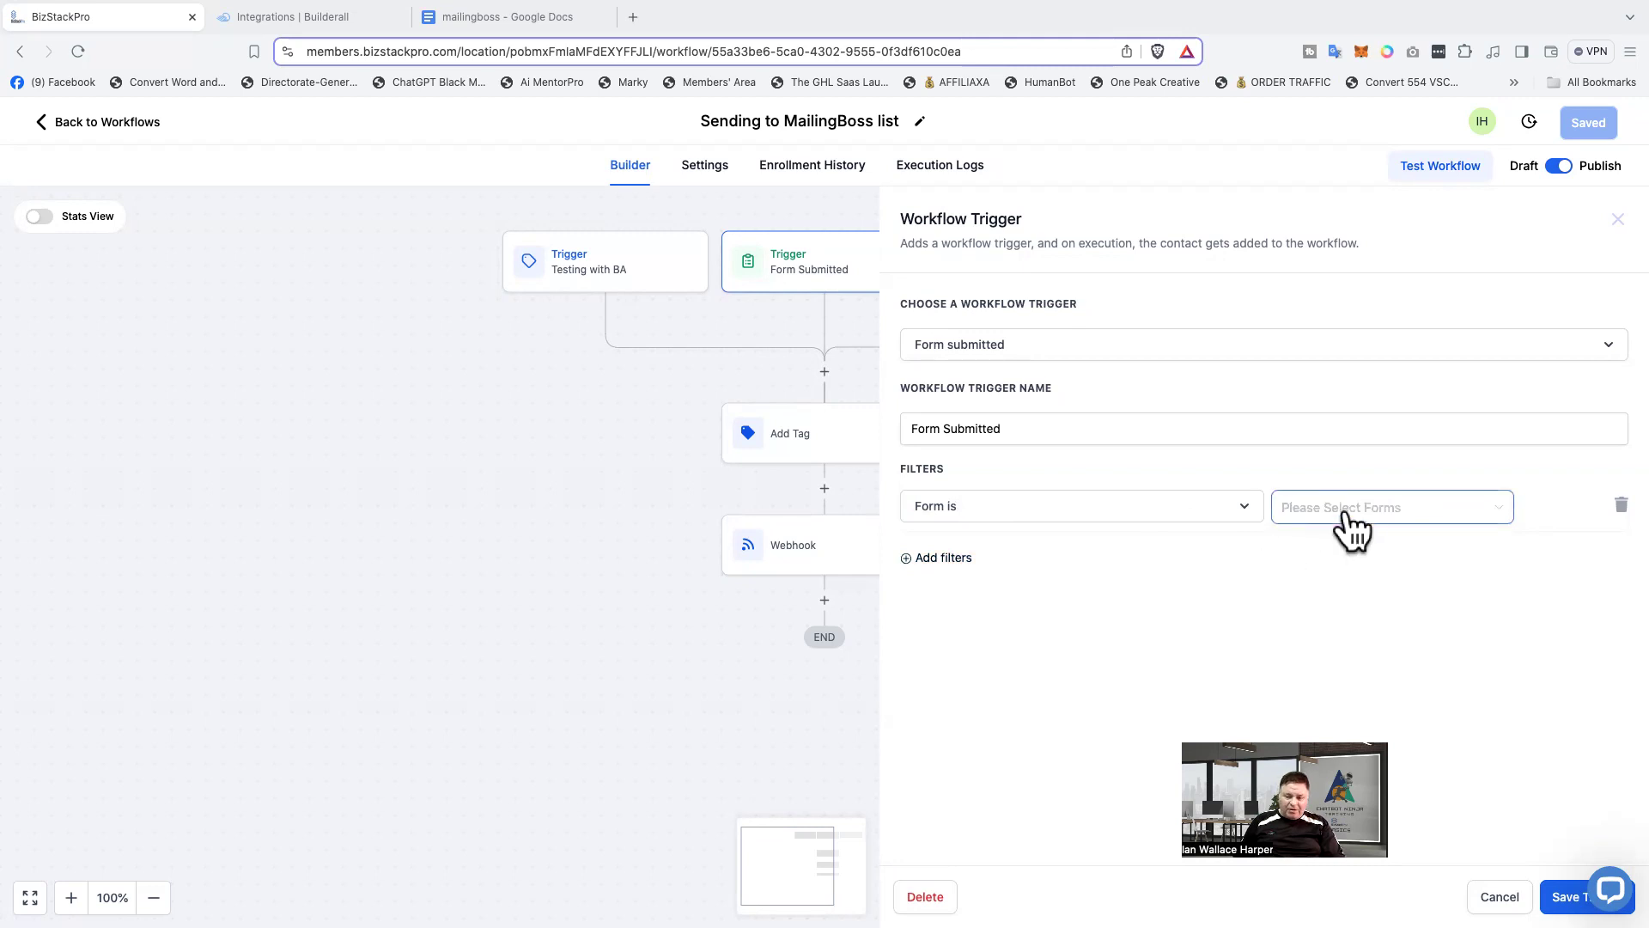
click(1345, 509)
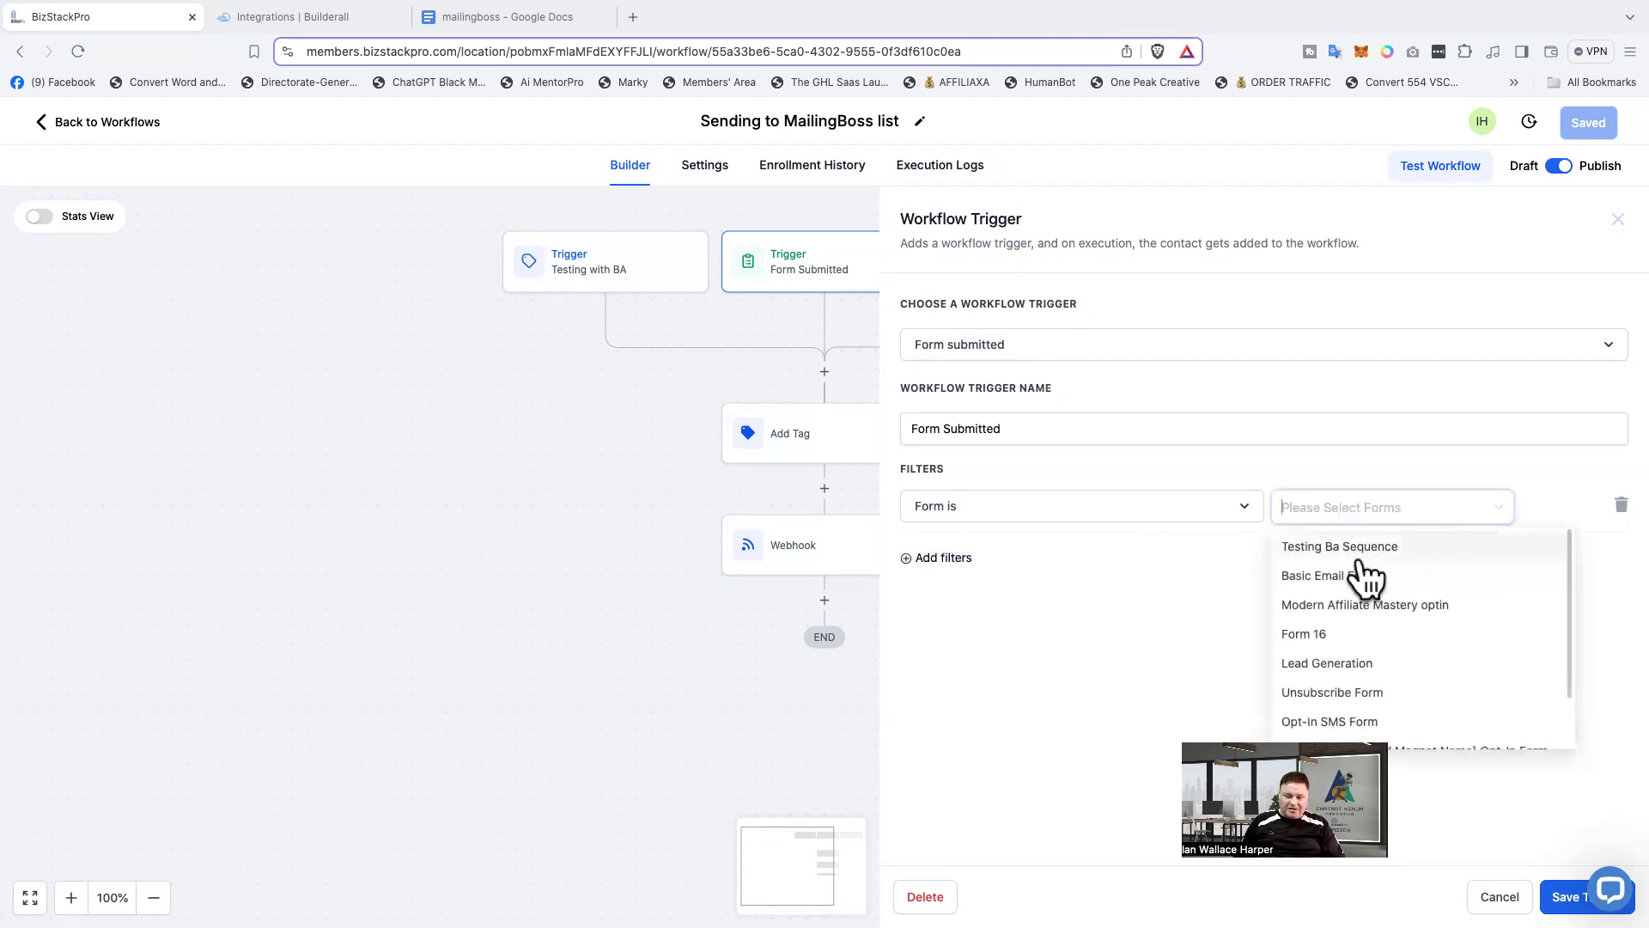
click(1355, 548)
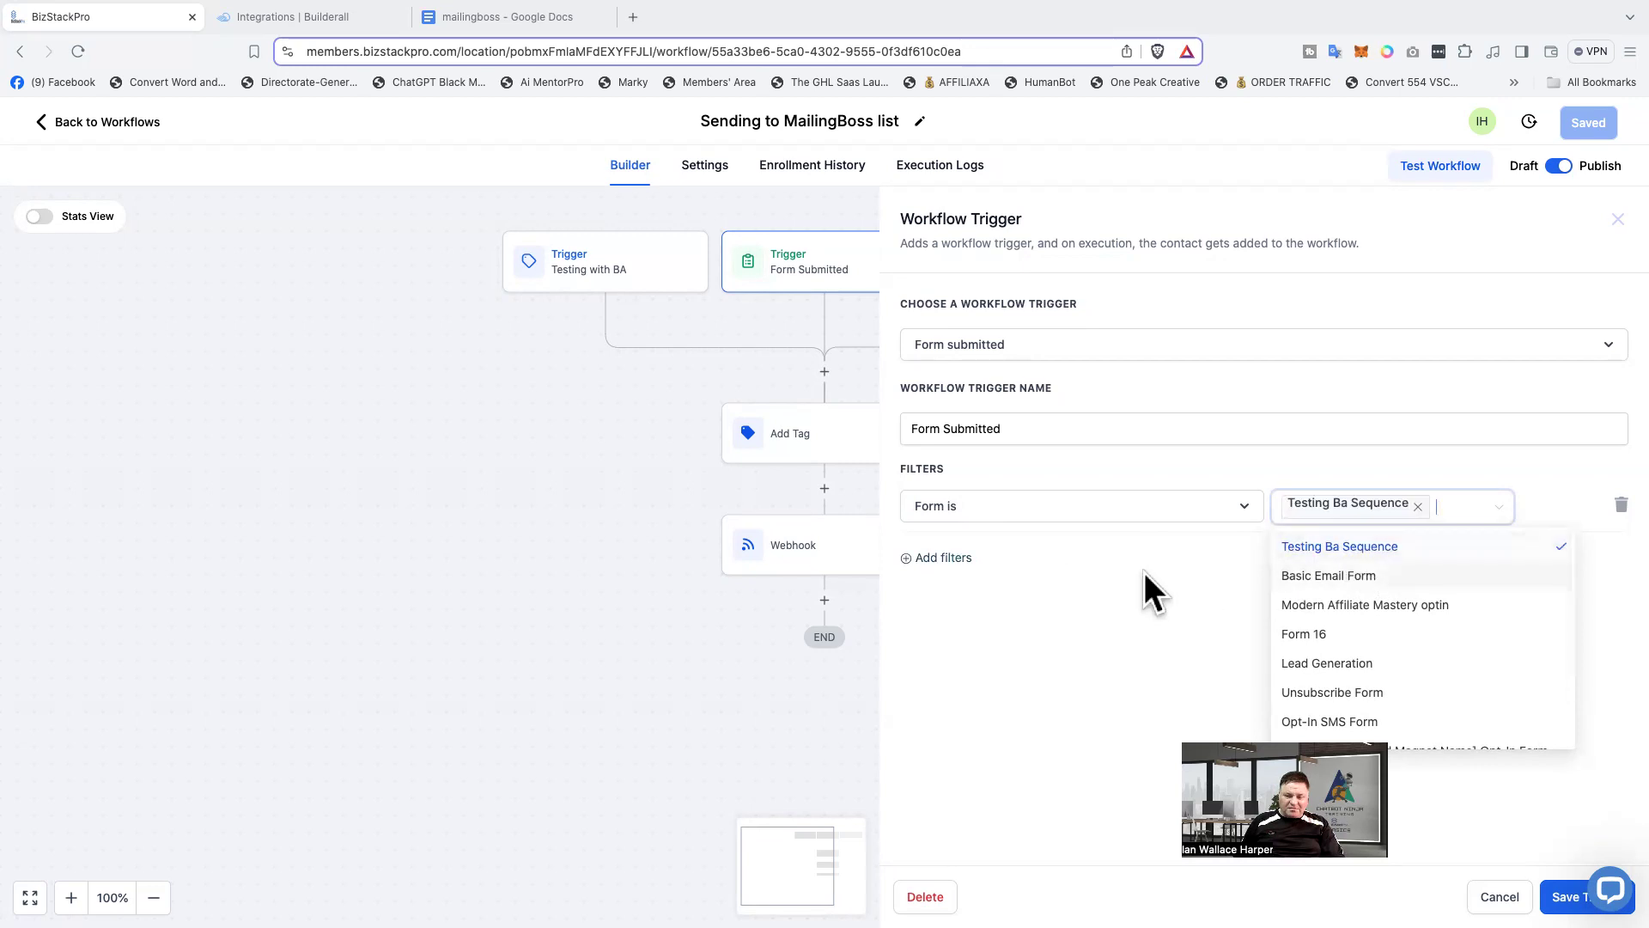
click(1271, 464)
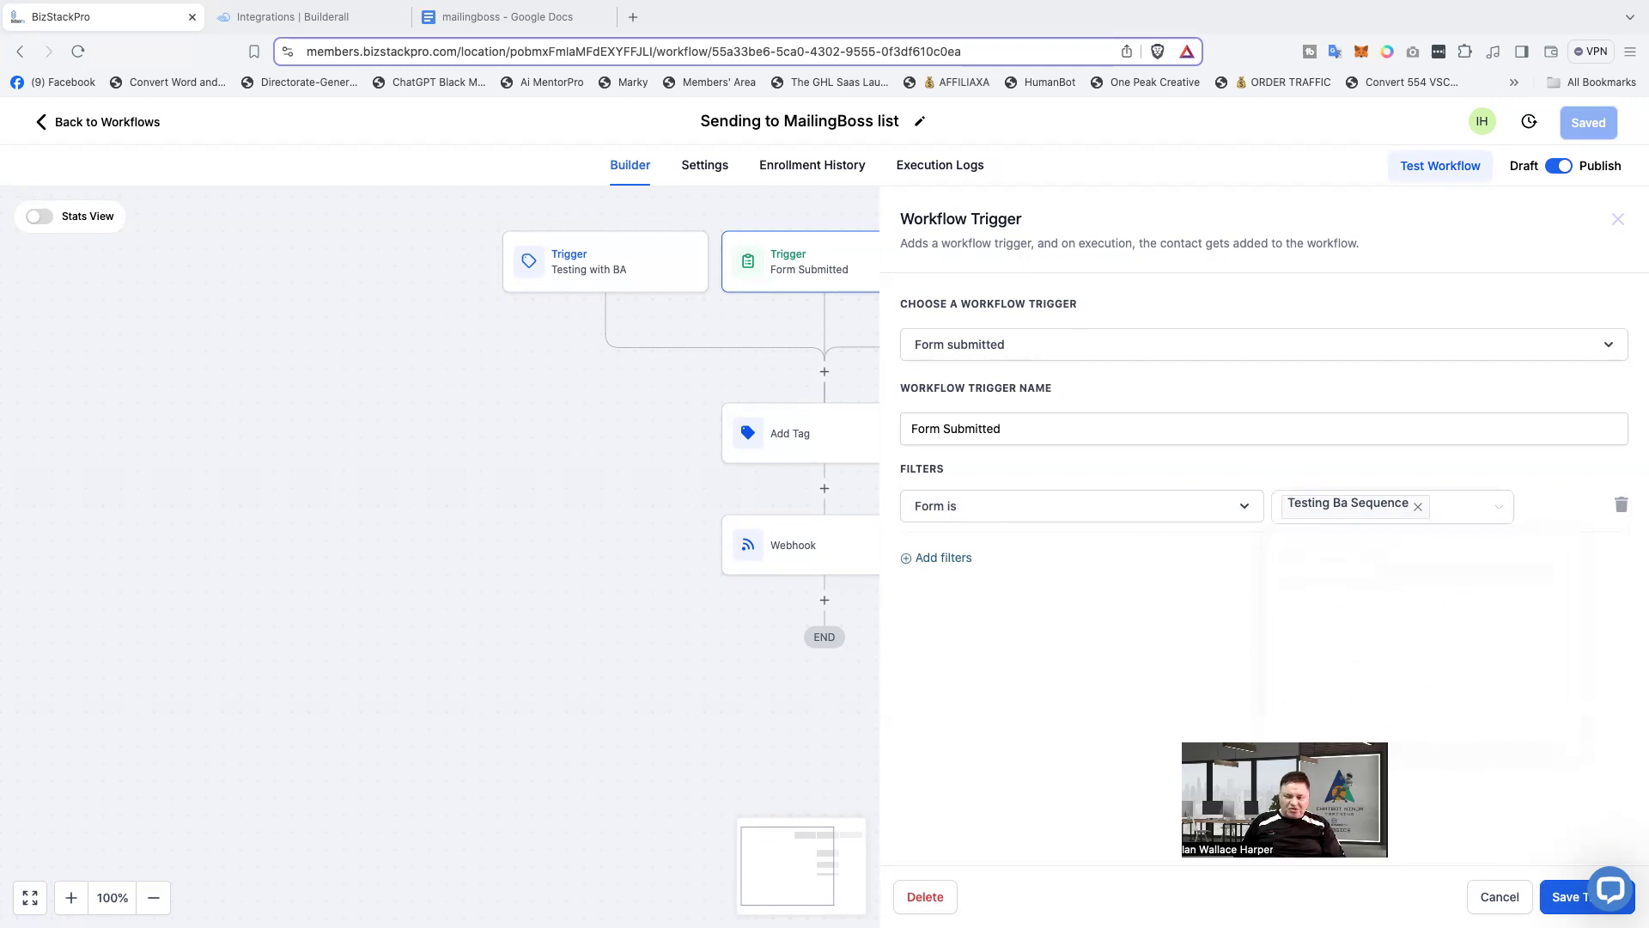
click(1566, 896)
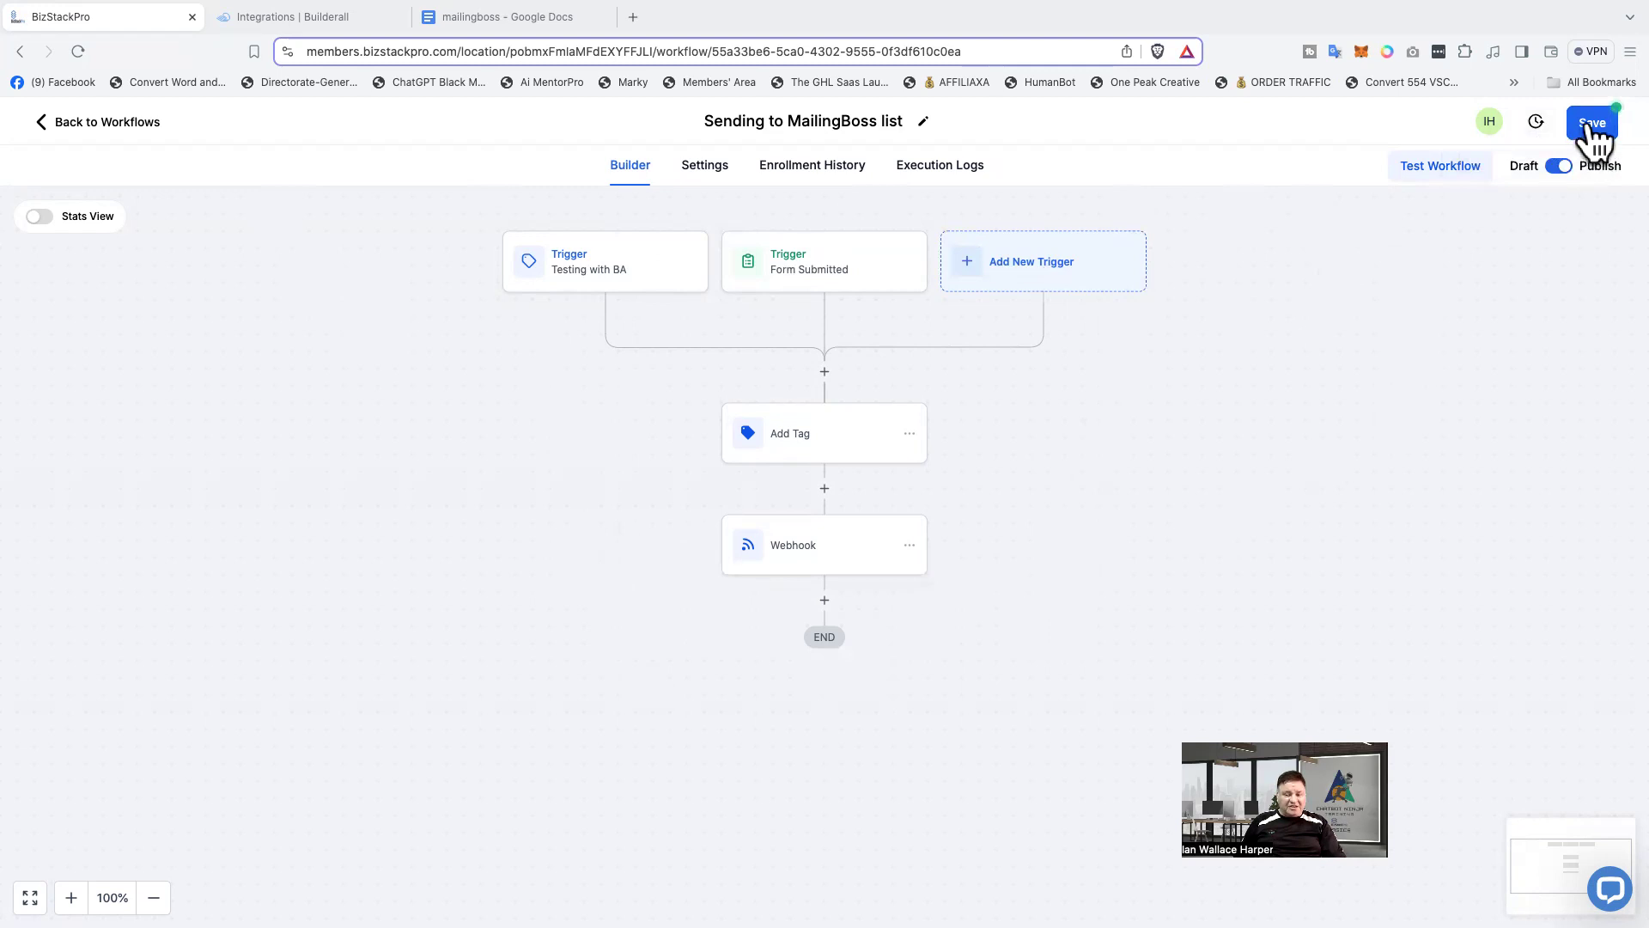
click(1593, 125)
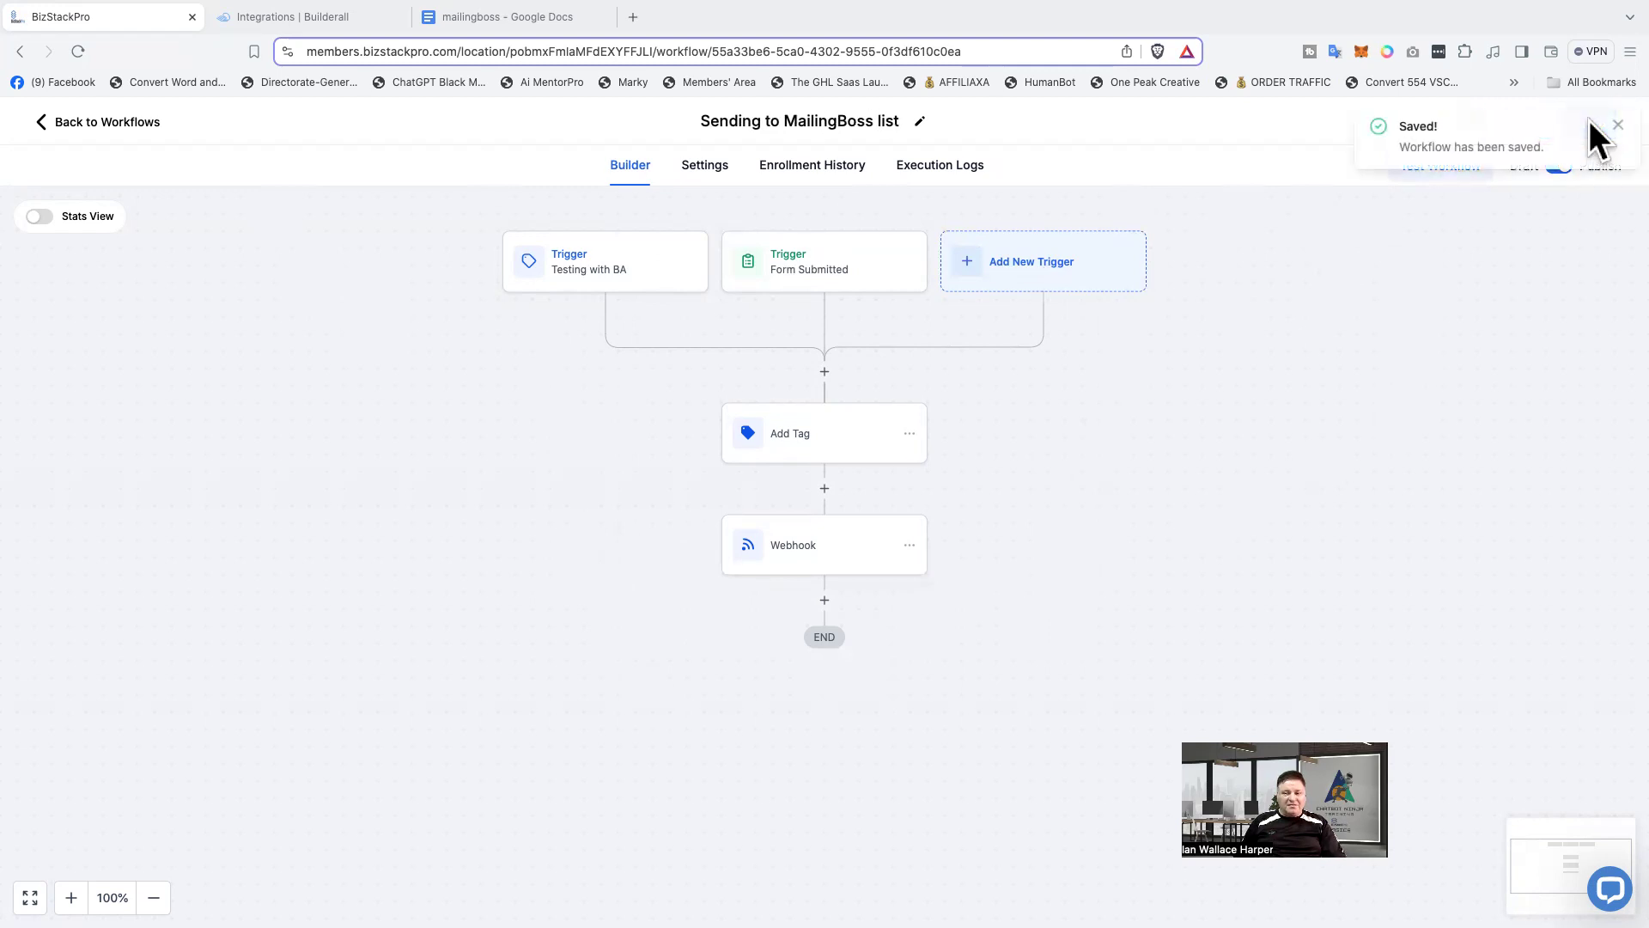